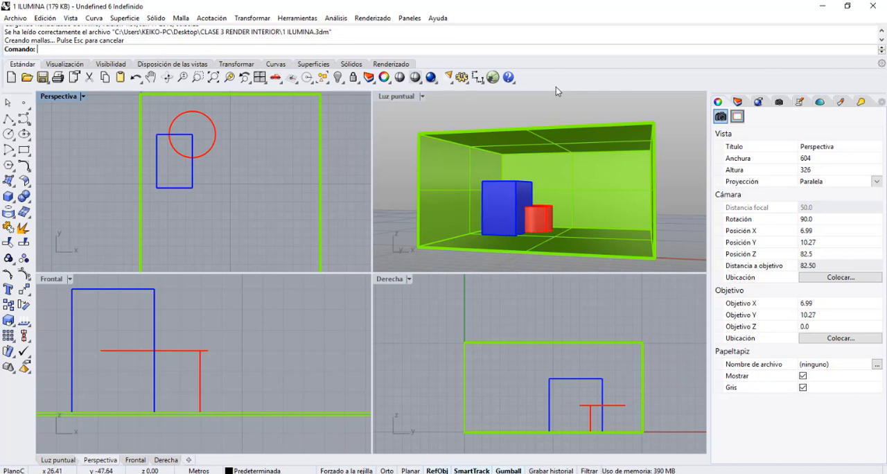
Look over the available light creation tools and show the project notes on Rhinoceros light types.
click(449, 82)
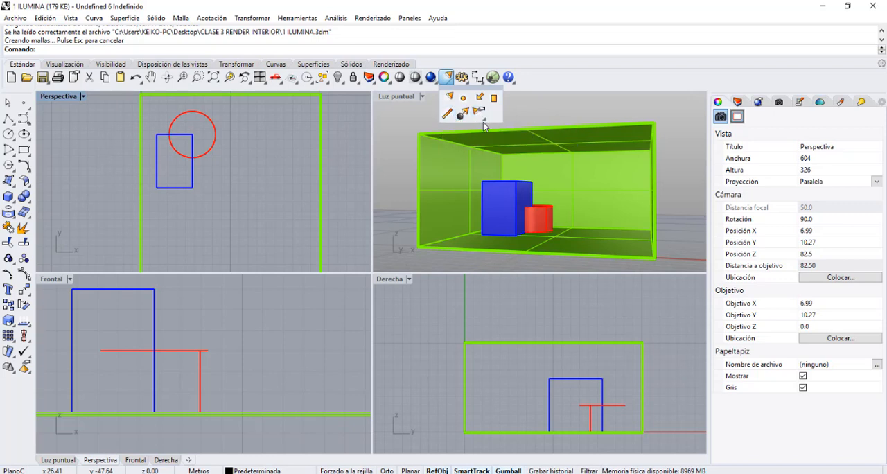
click(485, 121)
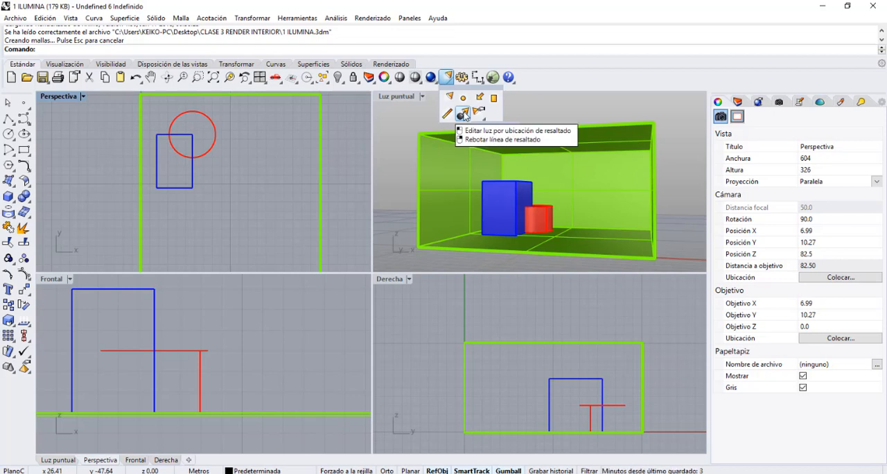
click(540, 104)
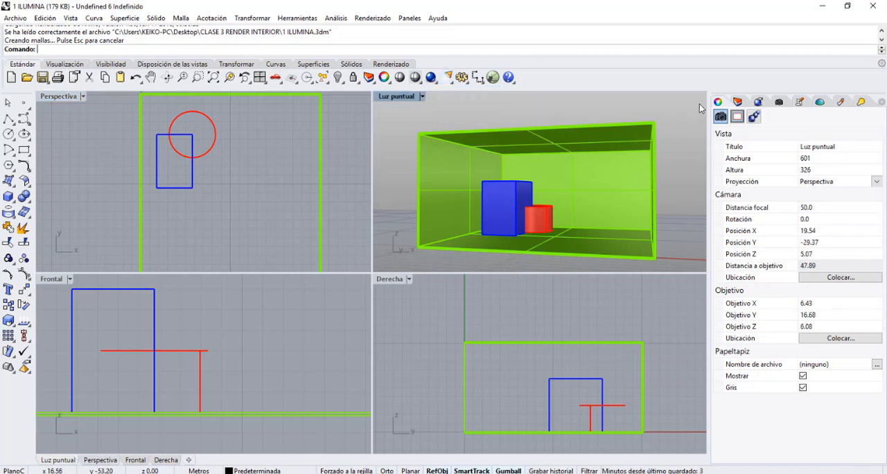
click(800, 102)
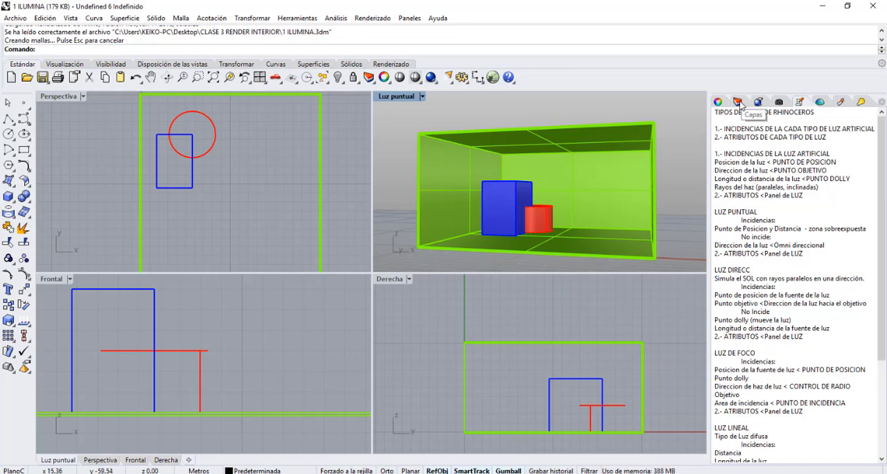
Show the layer list and turn on the Luz puntual layer.
click(739, 103)
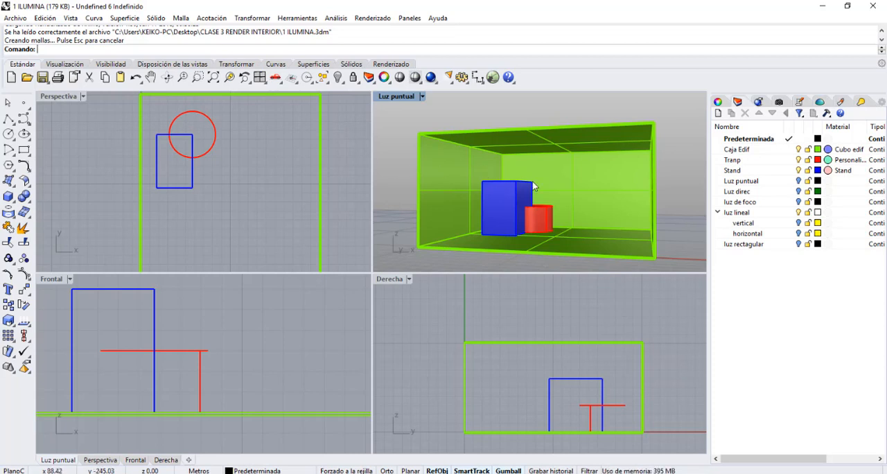
click(798, 181)
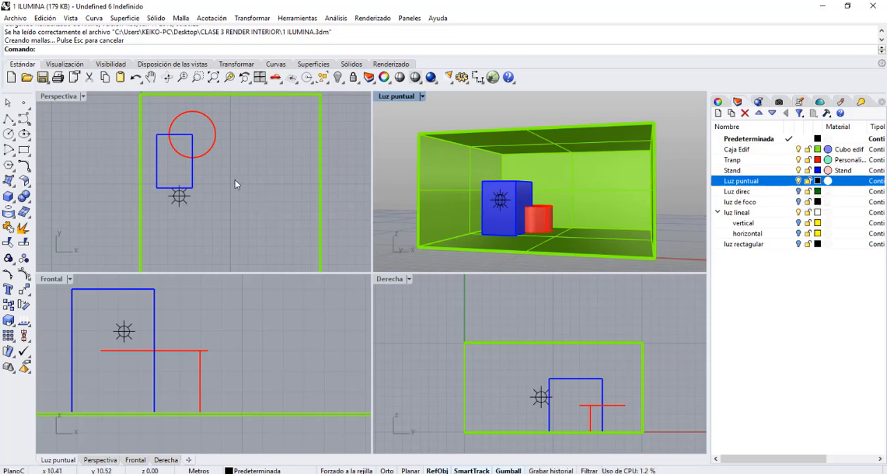
Place a trial point light in the open area of the room, reposition it, and delete it.
click(449, 80)
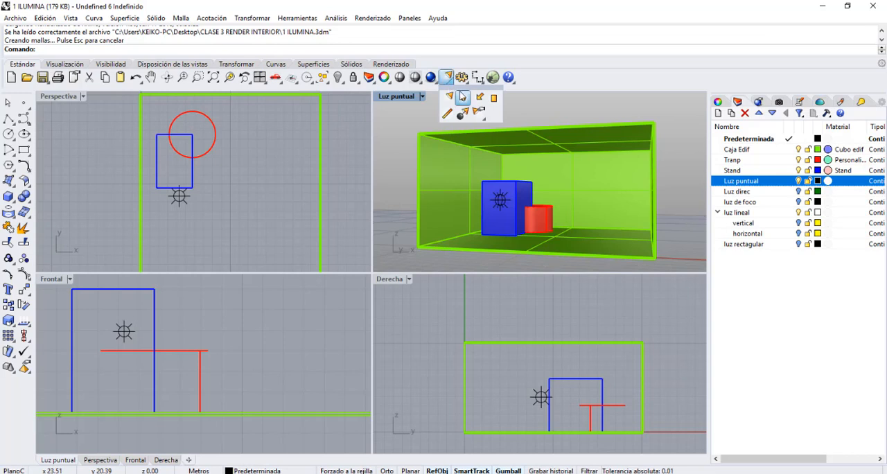
click(463, 98)
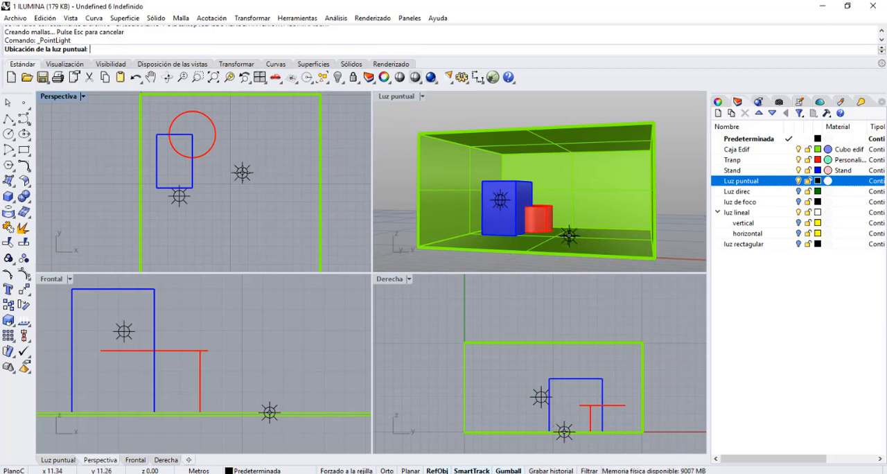
click(242, 173)
click(279, 410)
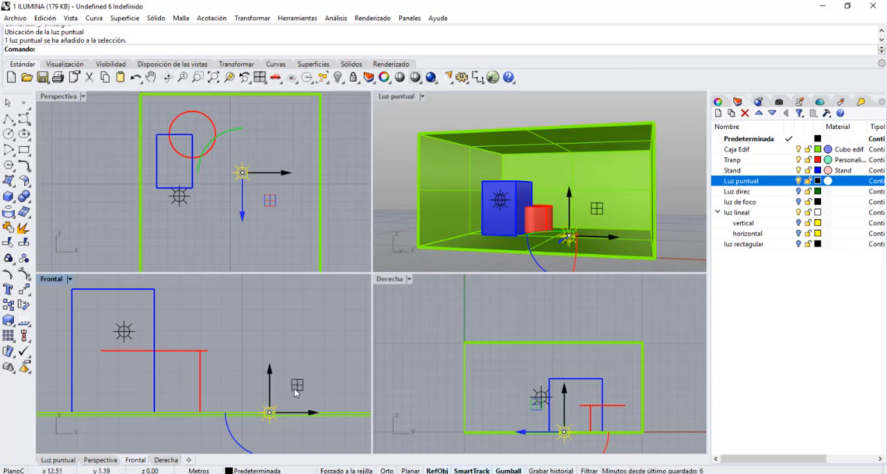
drag(295, 394, 278, 341)
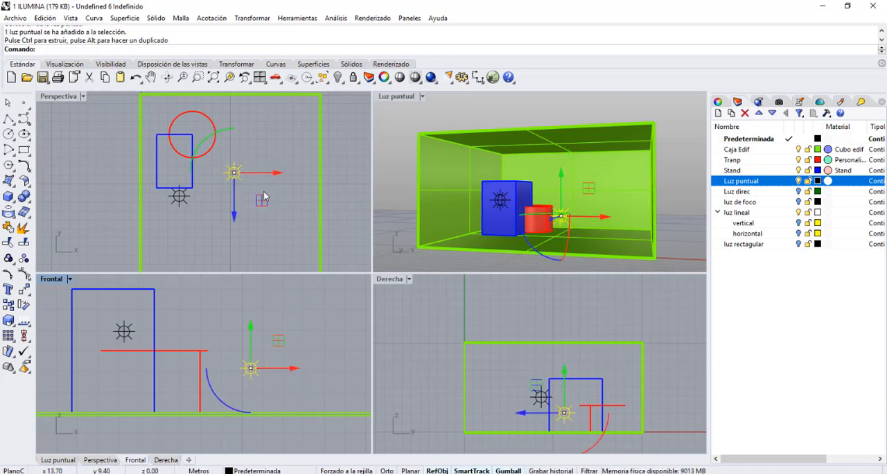
drag(259, 199, 282, 193)
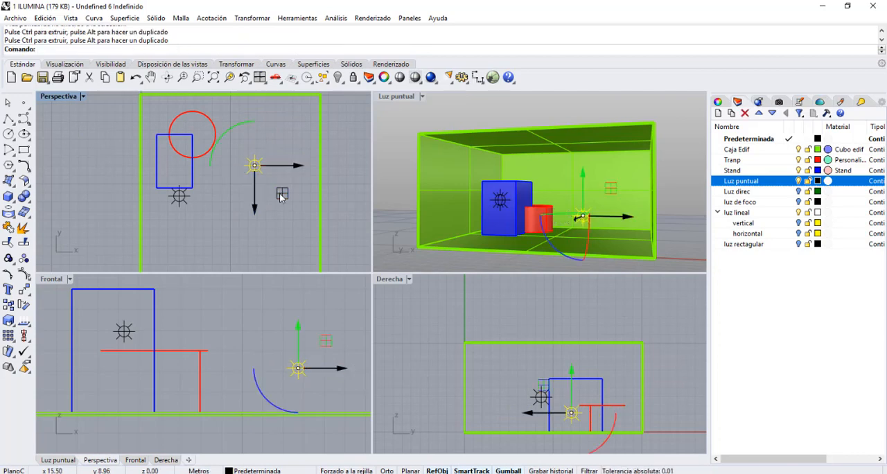
key(Delete)
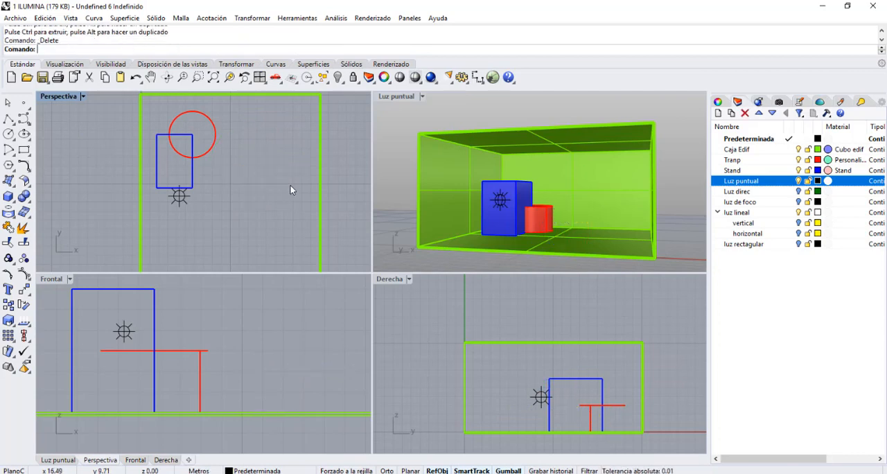
Select the existing point light and set the Luz puntual viewport to Rendered display, with the lighting notes open.
click(178, 198)
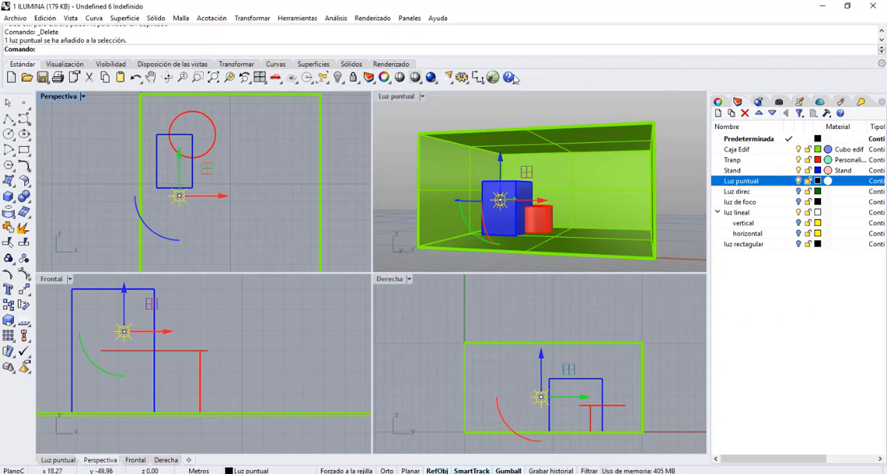
click(422, 97)
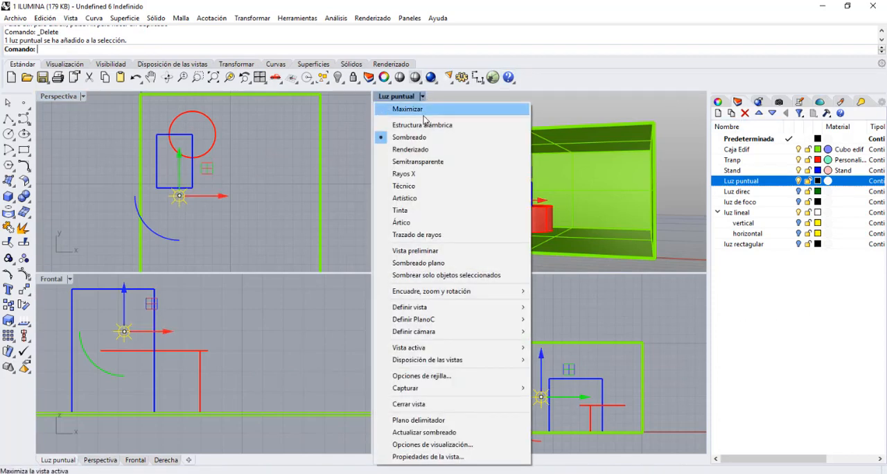
click(419, 149)
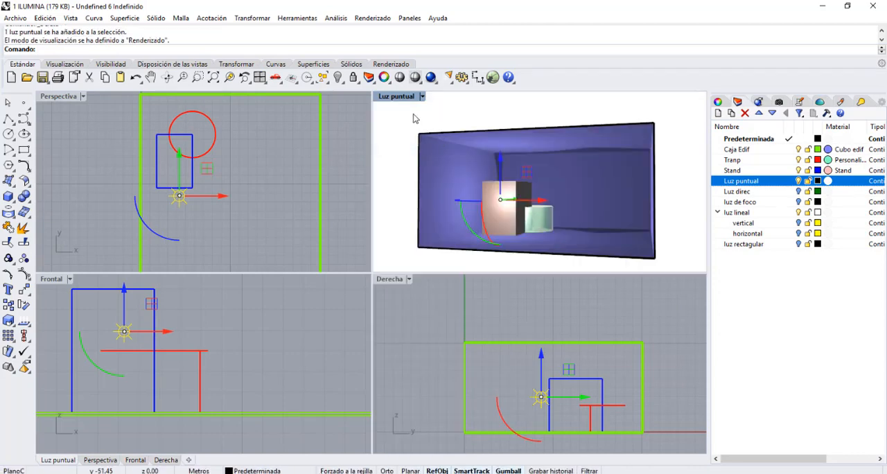
click(799, 102)
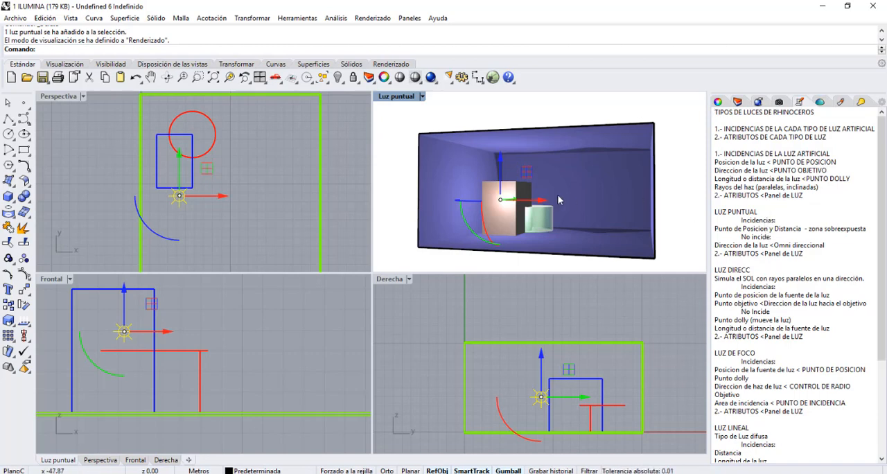
click(182, 77)
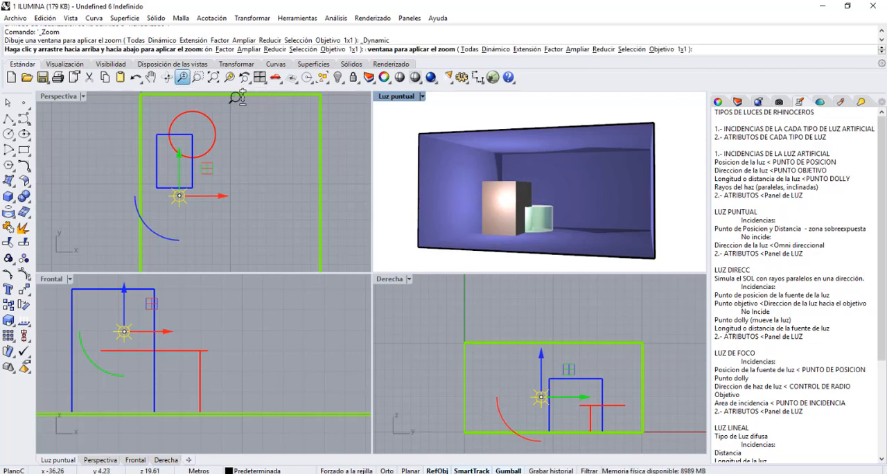
drag(466, 165, 466, 161)
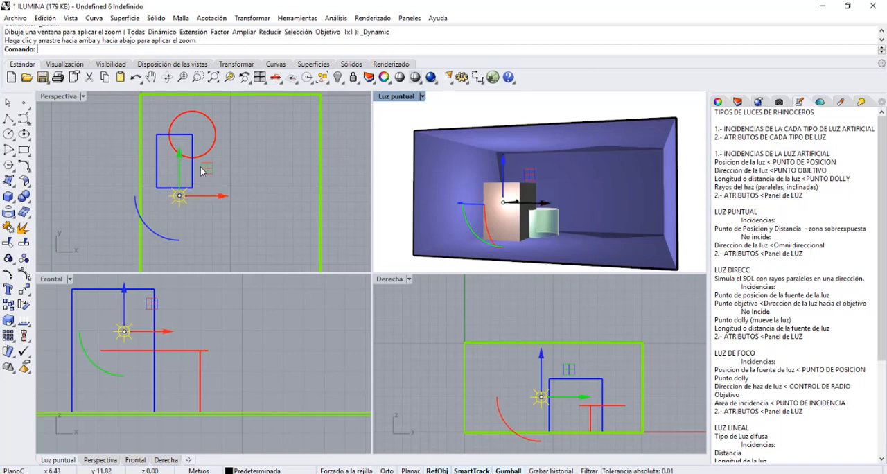
Move the point light toward the middle of the room and back in front of the blue box.
drag(208, 167, 258, 181)
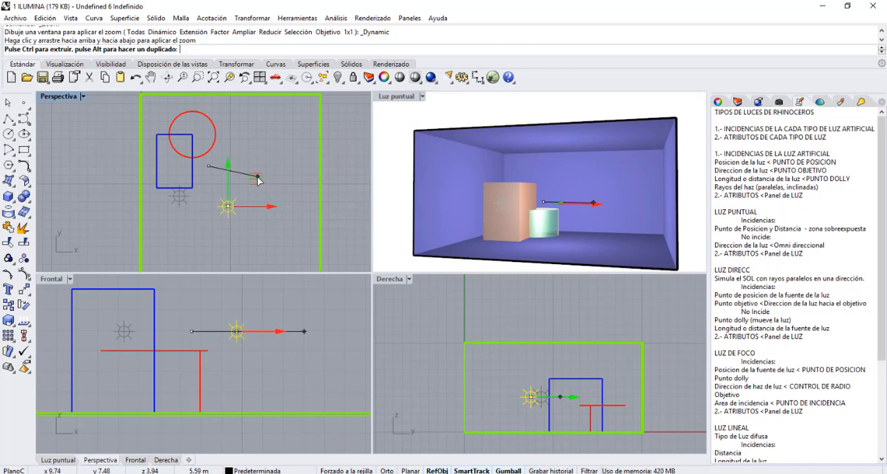
drag(257, 180, 254, 198)
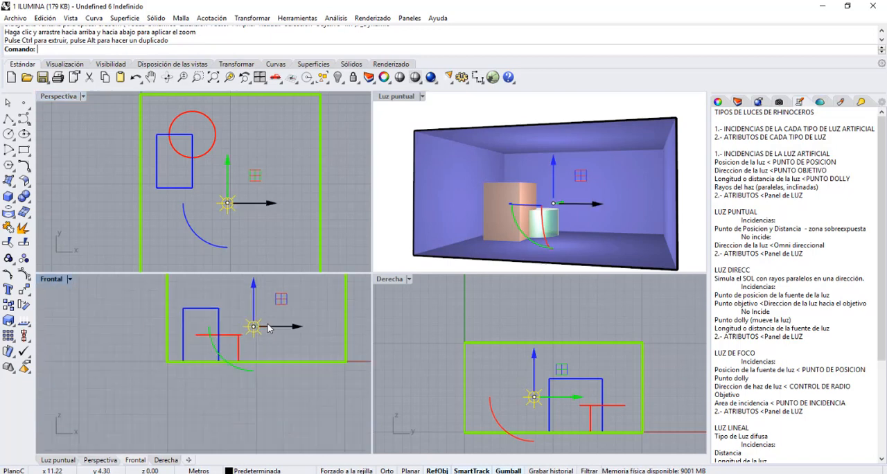
scroll(267, 309, down, 4)
mouse_move(278, 303)
mouse_down()
mouse_move(274, 284)
mouse_move(203, 265)
mouse_move(198, 277)
mouse_up()
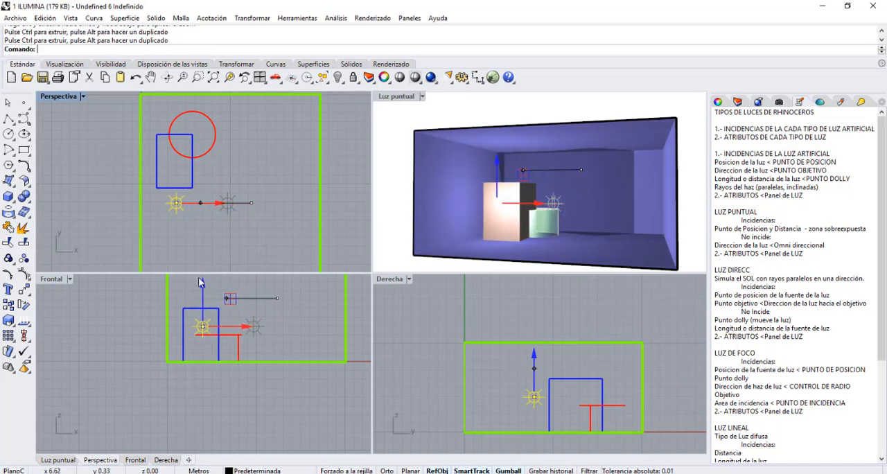
Raise the point light above the blue box in the Frontal view, shifting it slightly toward the side wall.
right_click(144, 296)
right_click(143, 293)
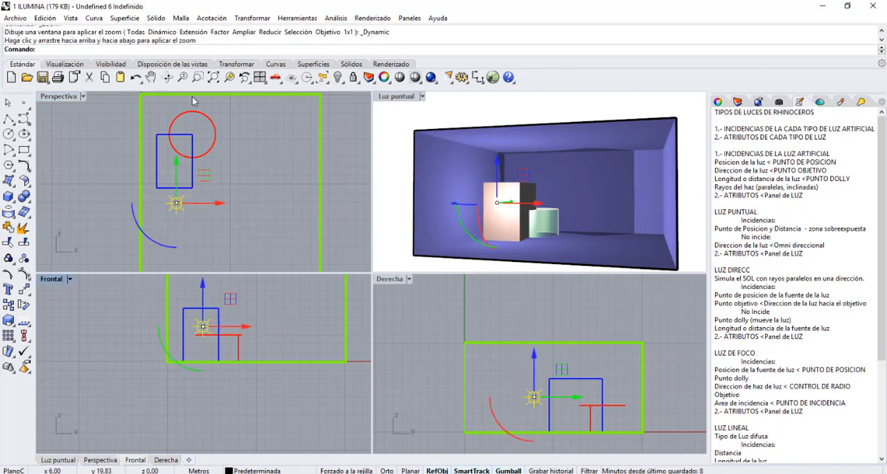
click(151, 78)
drag(148, 284, 140, 316)
click(195, 360)
drag(224, 330, 214, 301)
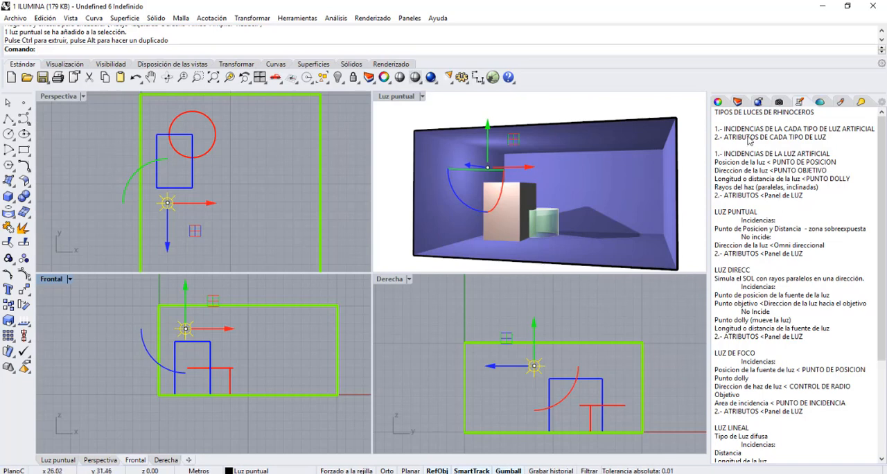
Open the point light's light properties and examine its colour and intensity, keeping RGB 242, 224, 170 and intensity 100.
click(718, 102)
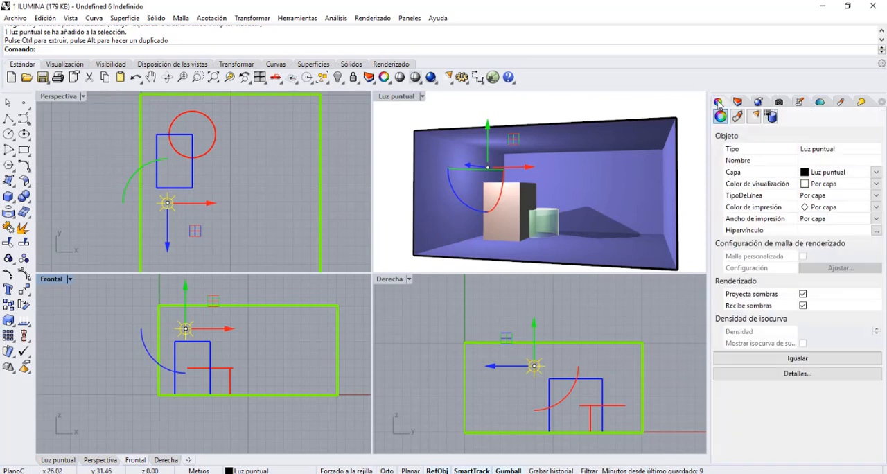
click(755, 117)
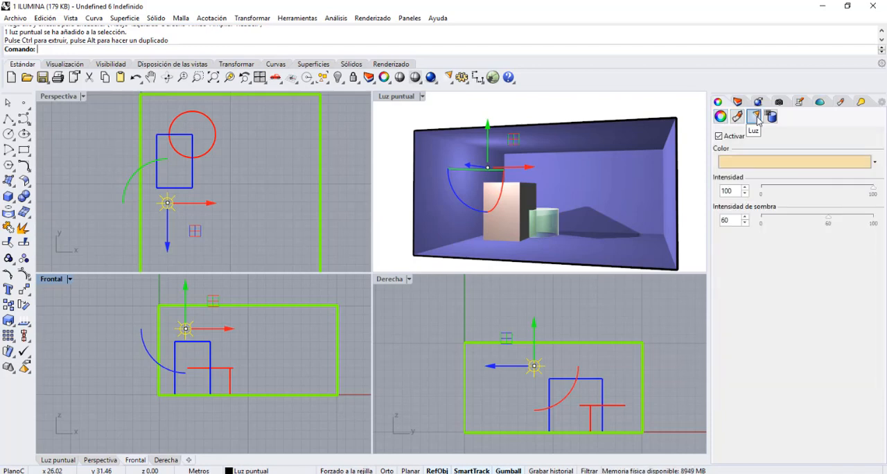
click(729, 165)
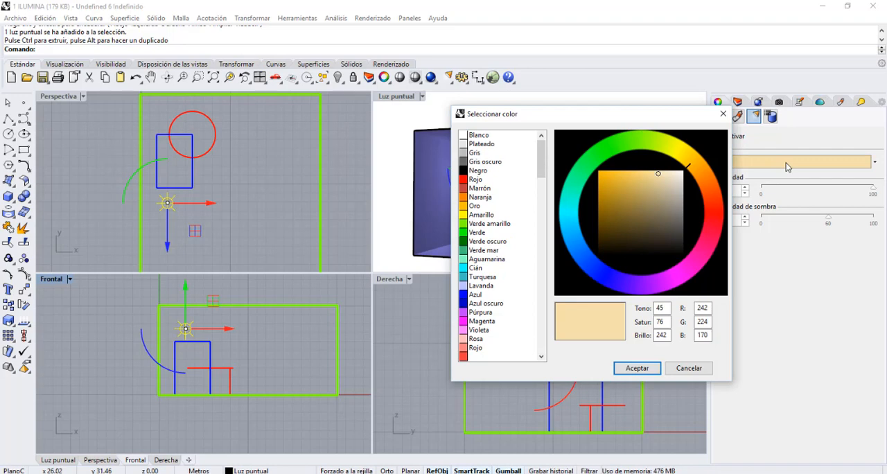
click(637, 368)
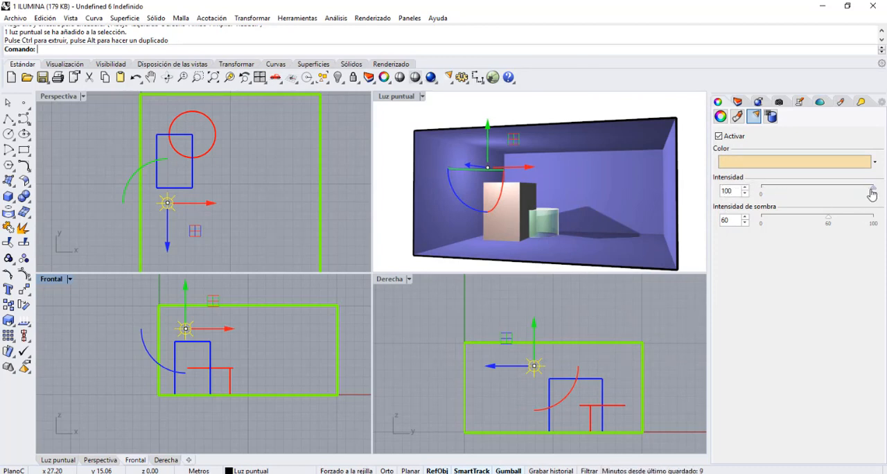
mouse_move(873, 194)
mouse_down()
mouse_move(768, 199)
mouse_move(862, 194)
mouse_move(804, 205)
mouse_move(880, 206)
mouse_up()
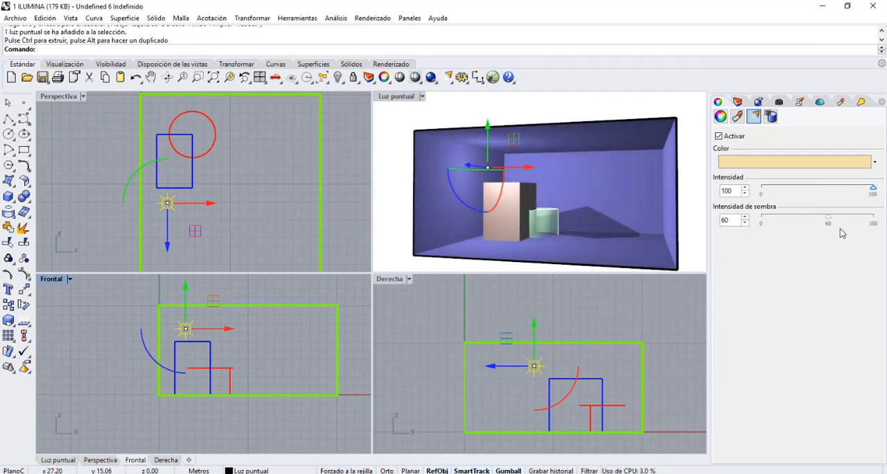
Test the point light's shadow intensity at 100, settle on 62, and deselect the light.
drag(831, 223, 877, 238)
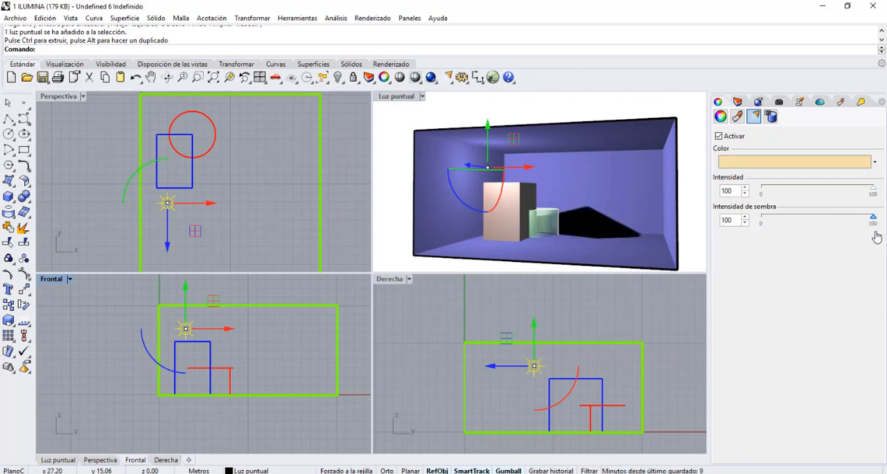
drag(872, 218, 834, 228)
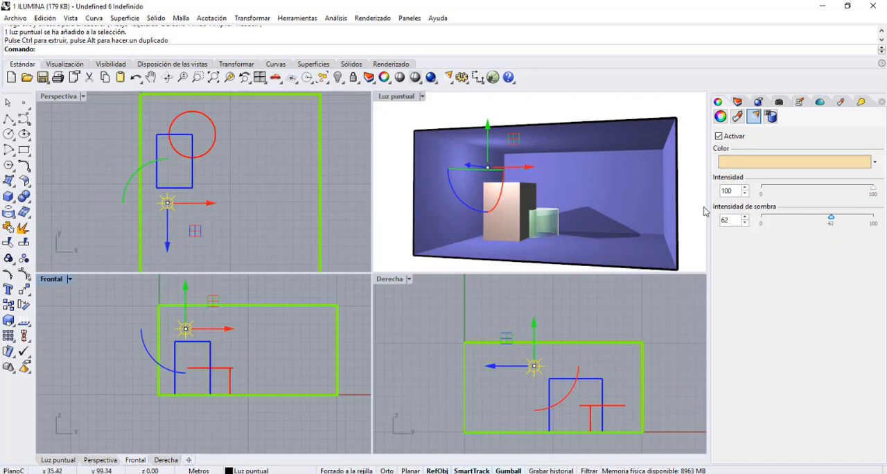
click(351, 131)
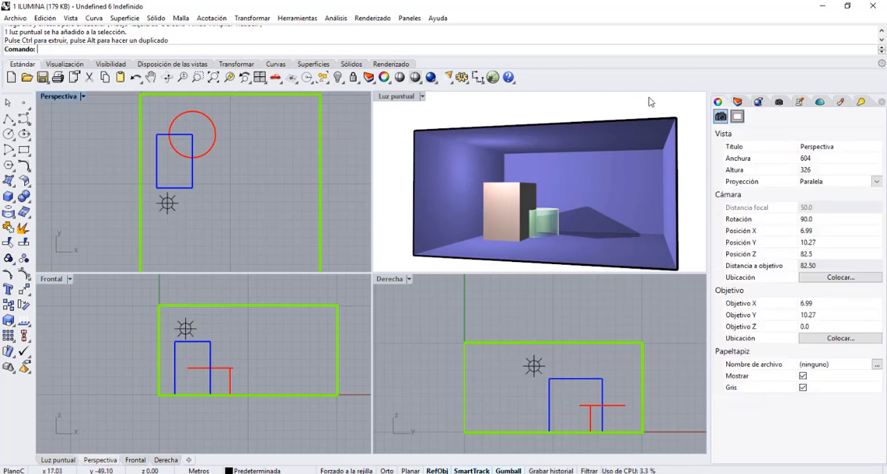
Render the Luz puntual viewport and minimize the render window.
click(403, 101)
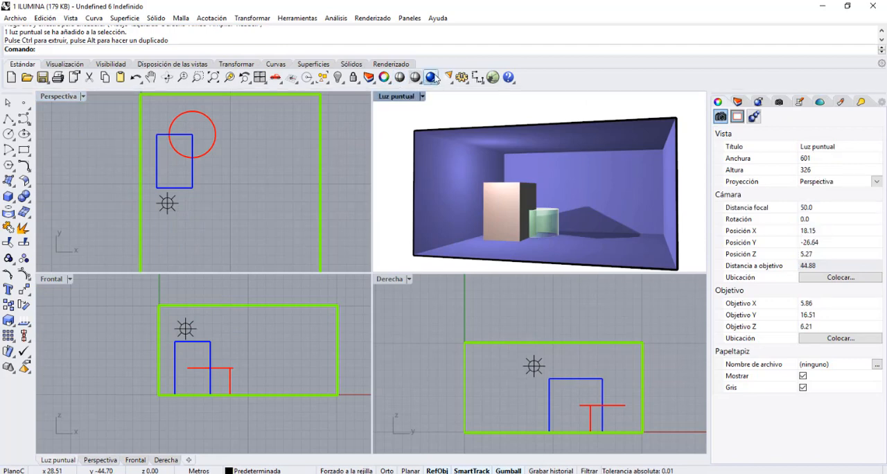
click(431, 77)
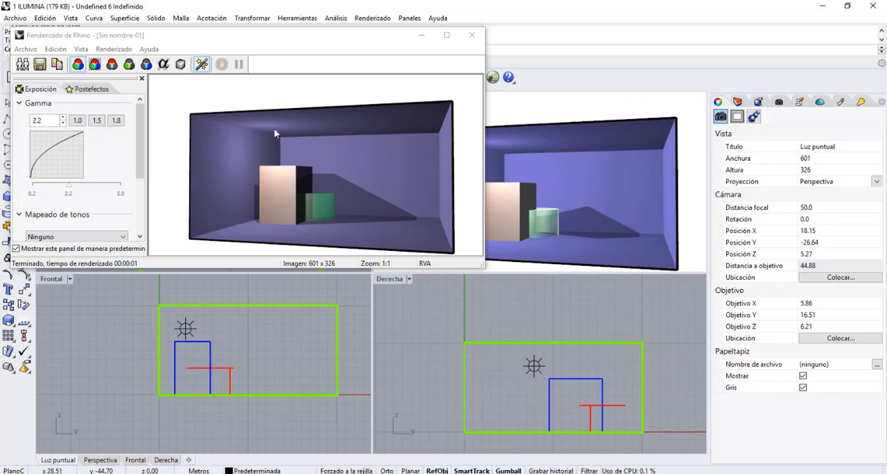
click(422, 39)
Look at the saved named views and return to the notes on light types.
click(779, 102)
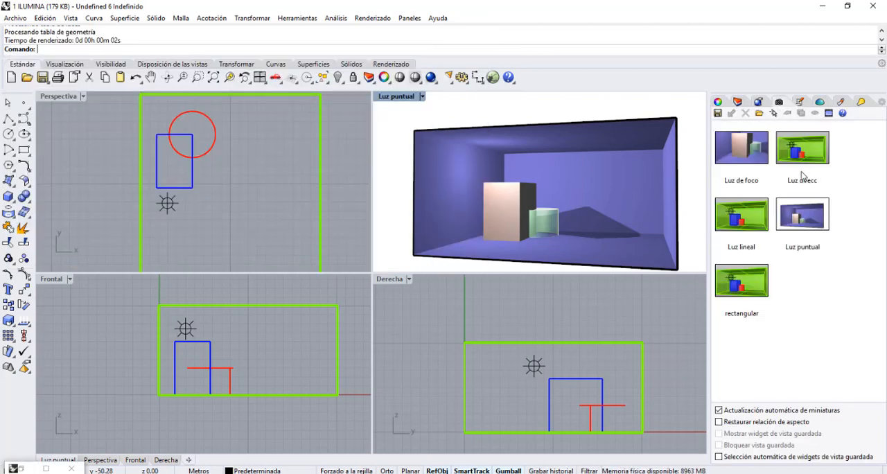
click(800, 103)
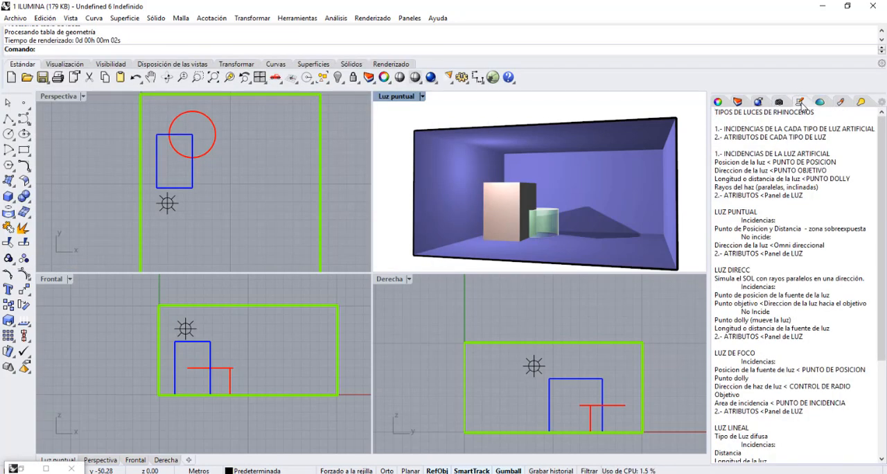
Turn off the Luz puntual layer and turn on the Luz direc layer.
click(739, 101)
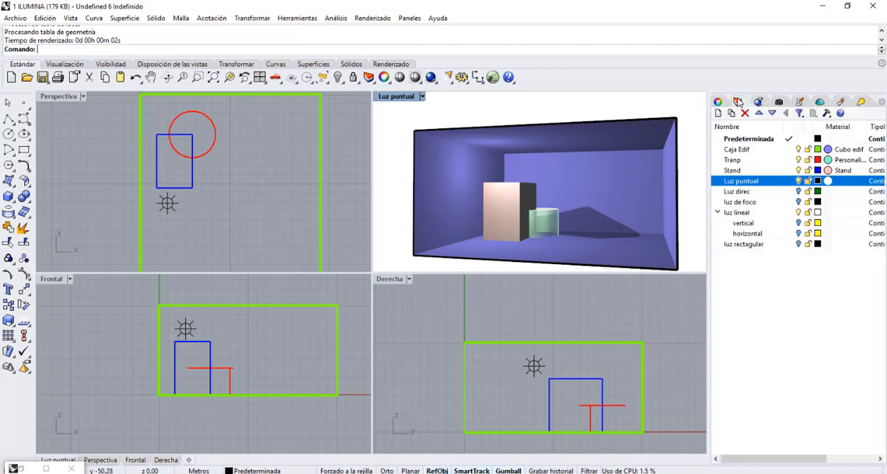
click(799, 181)
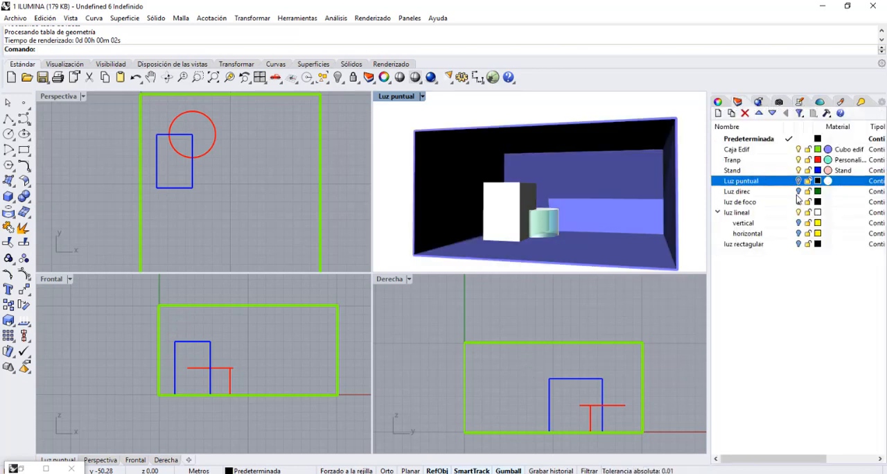
click(797, 195)
click(798, 192)
Restore the Luz direcc named view, then point out the existing directional light in the plan view and deselect it.
click(778, 103)
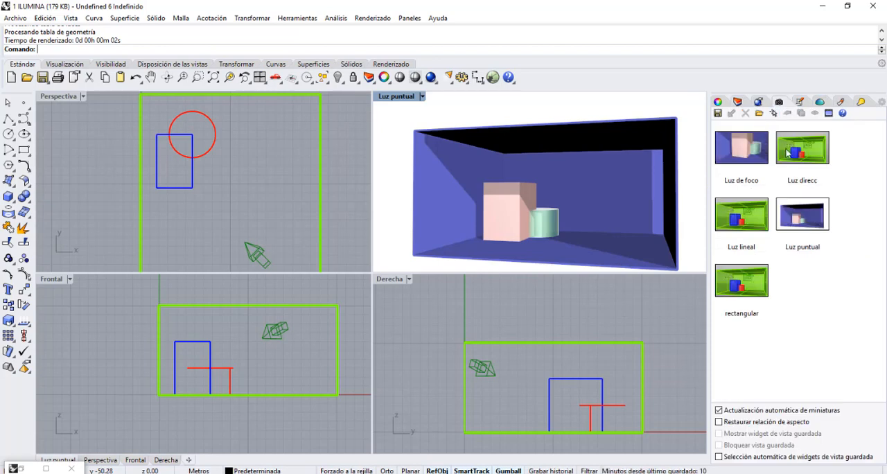
double_click(800, 150)
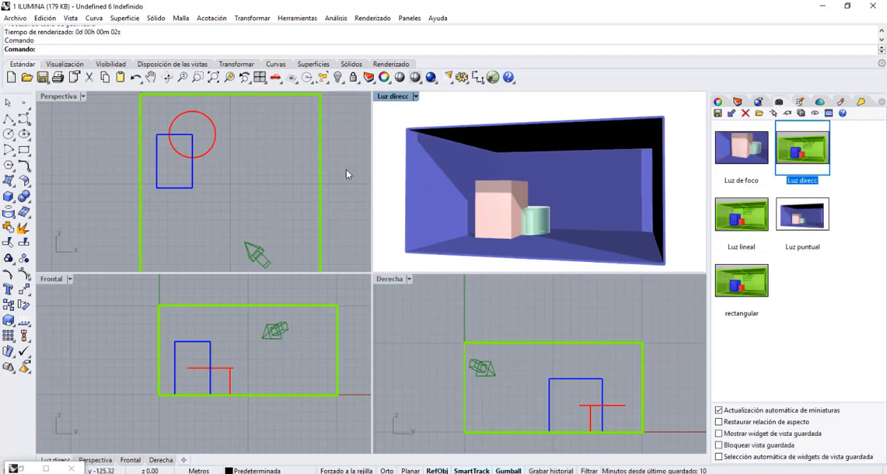
scroll(303, 200, down, 2)
shift+right_drag(299, 205, 271, 186)
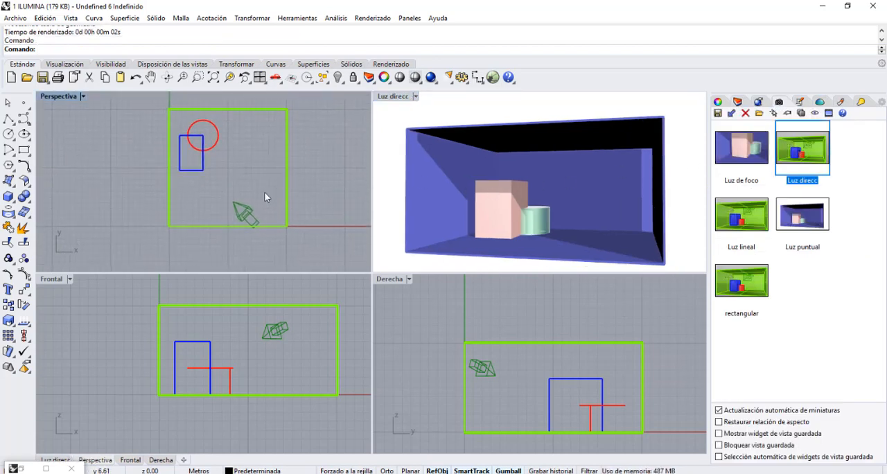
click(244, 212)
key(Escape)
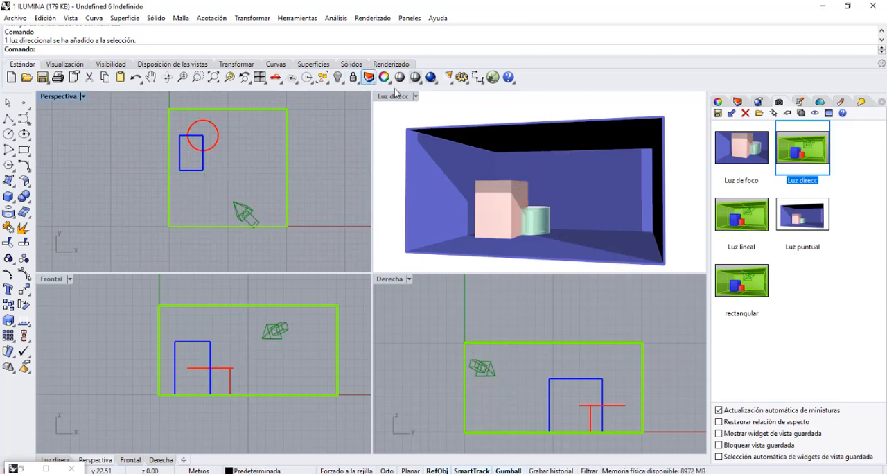
Add a directional light aimed at the stand's upper corner, with its source above the room's ceiling.
click(448, 78)
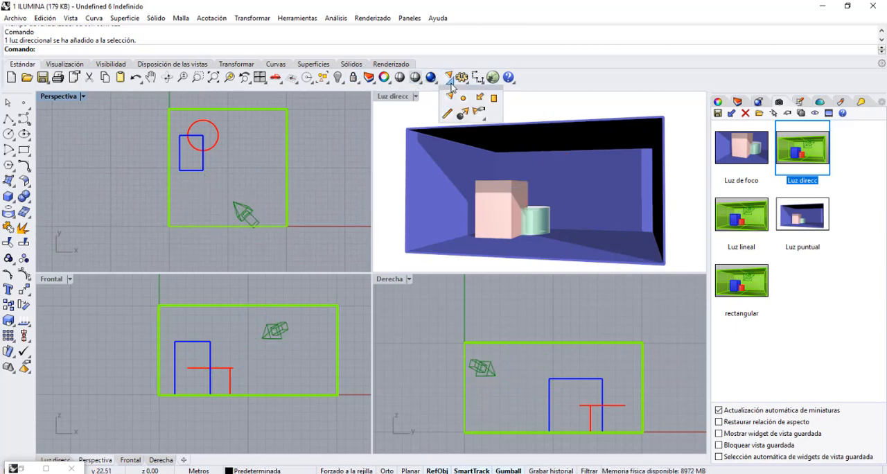
click(481, 98)
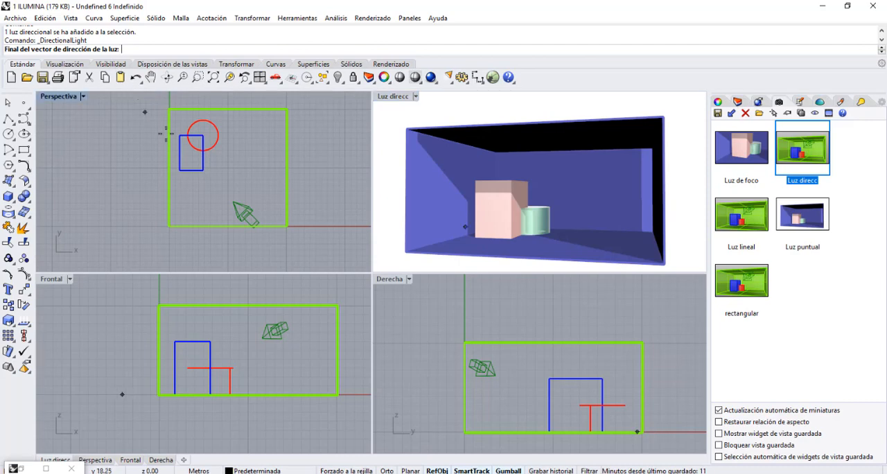
click(202, 169)
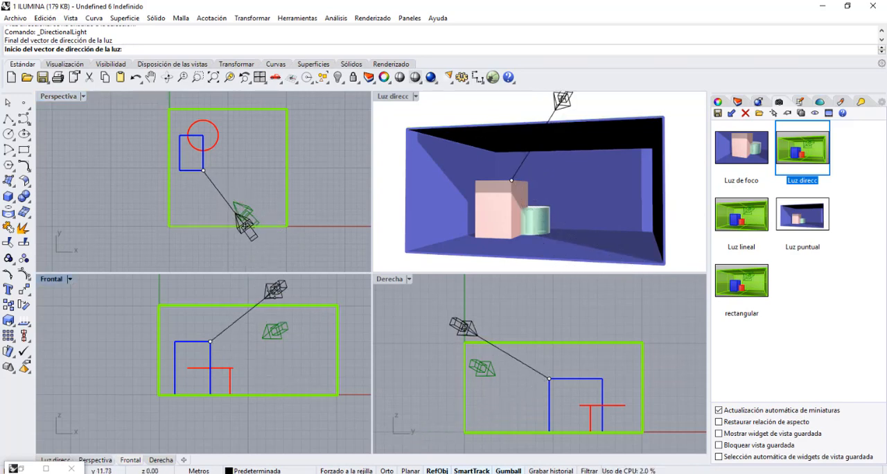
click(275, 290)
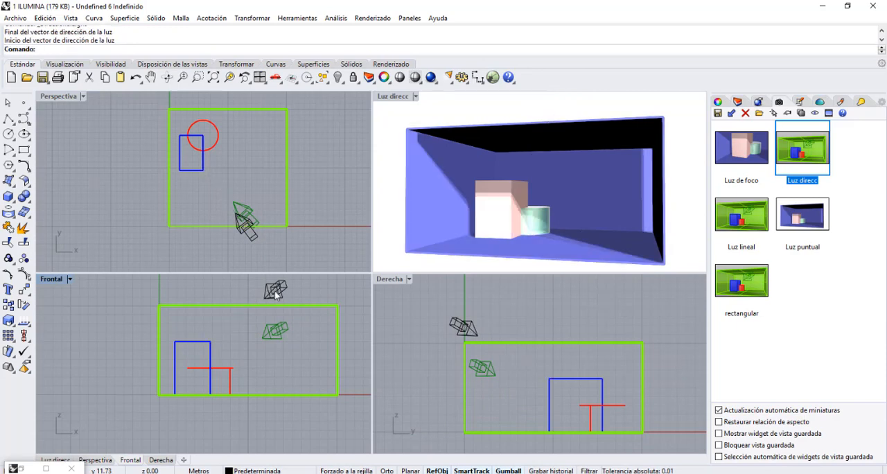
Try lowering the new directional light into the room, then undo both the move and the light's creation.
click(276, 292)
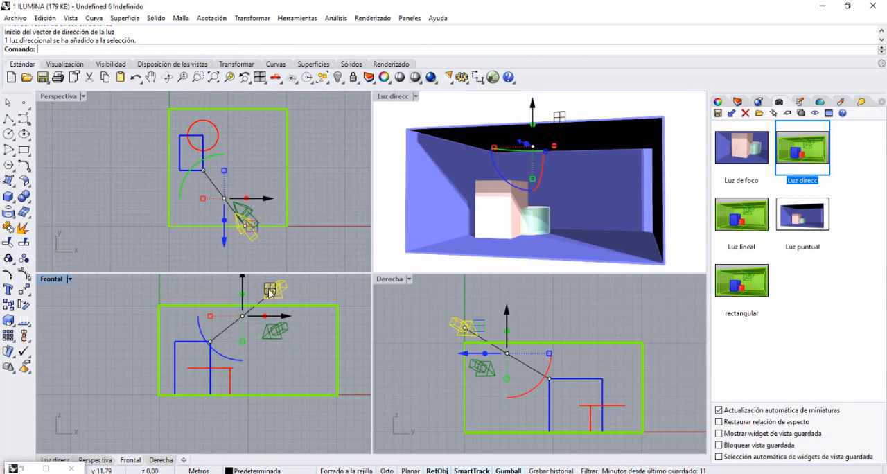
drag(272, 288, 265, 319)
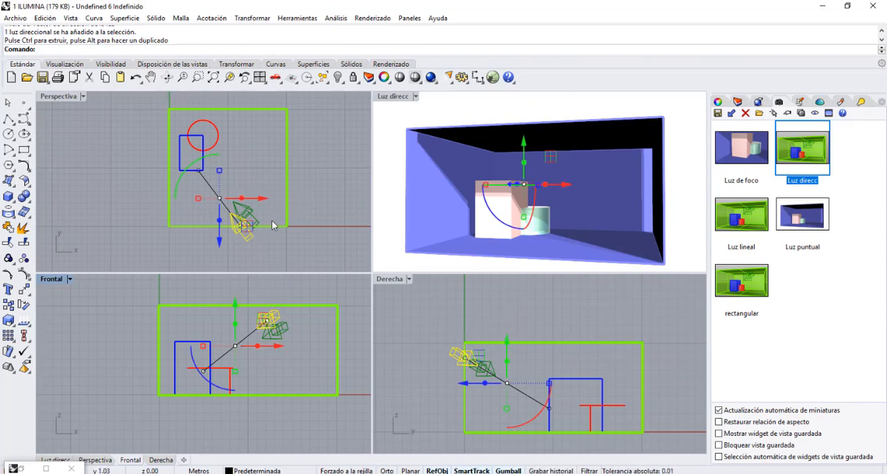
key(ctrl+z)
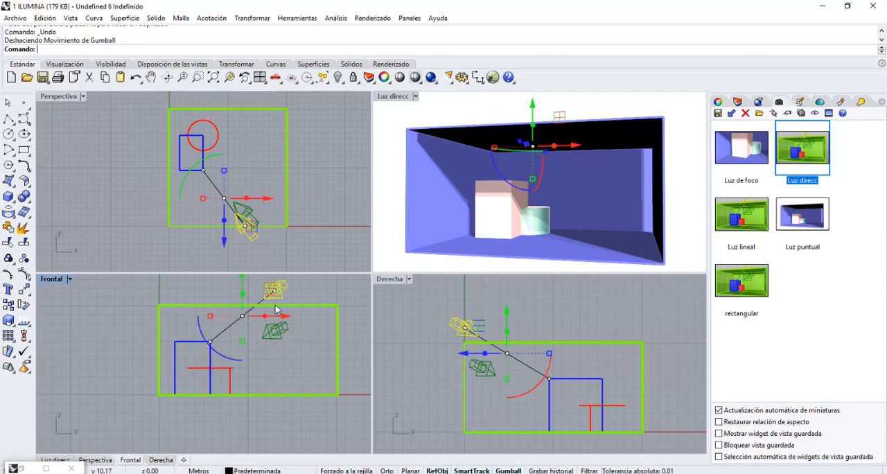
key(ctrl+z)
Select the existing directional light and bring up the notes on light types beside it.
click(274, 331)
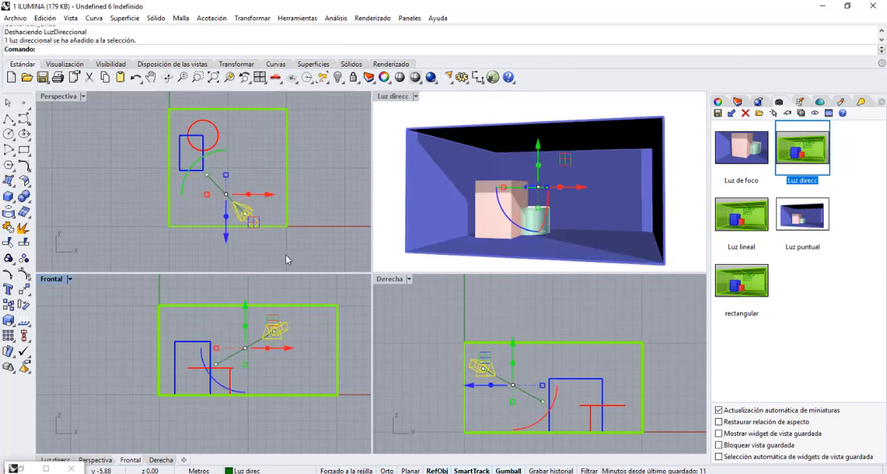
scroll(236, 225, up, 2)
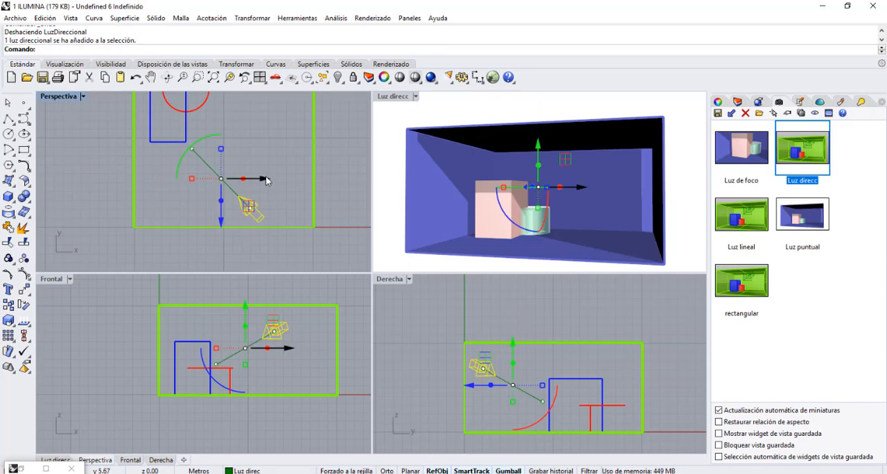
click(805, 103)
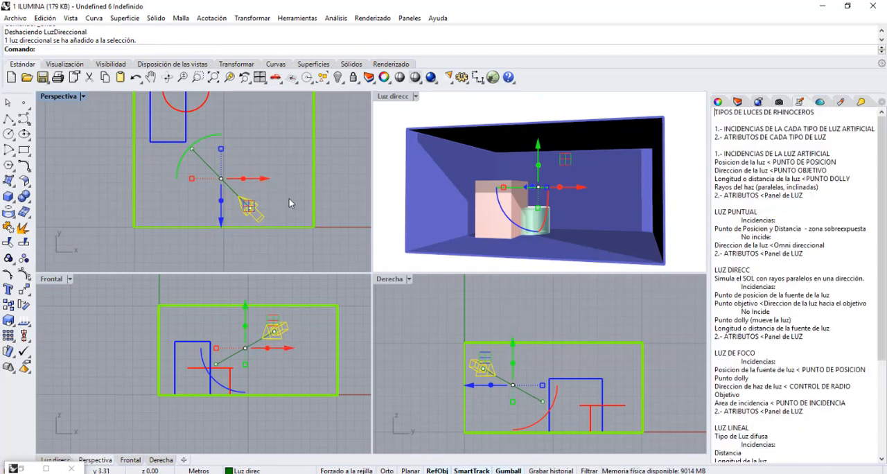
click(337, 175)
click(246, 212)
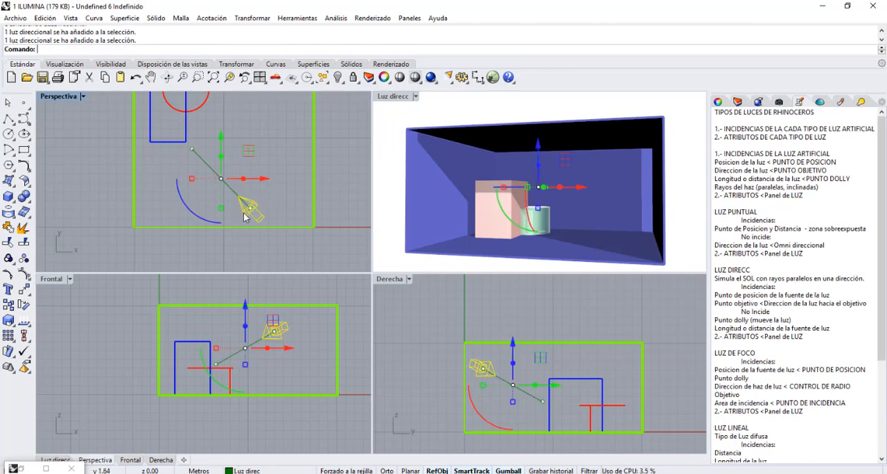
scroll(243, 218, up, 2)
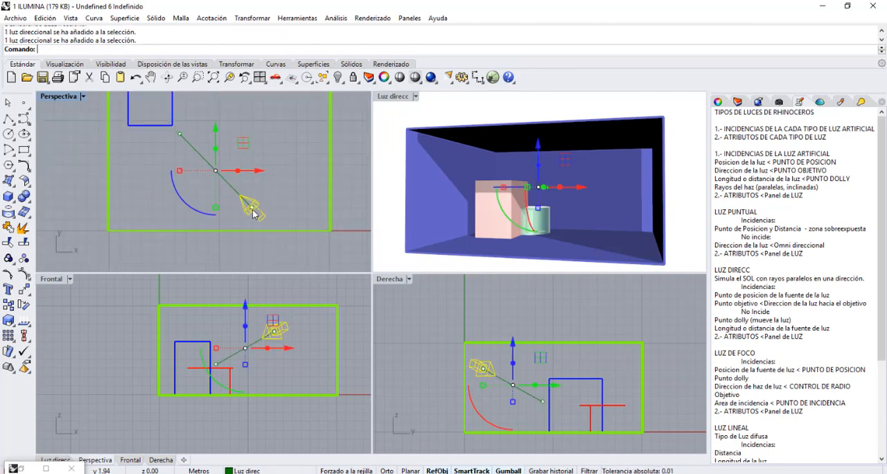
Examine the directional light's position and target points, then shift the whole light slightly by its dolly point.
click(252, 210)
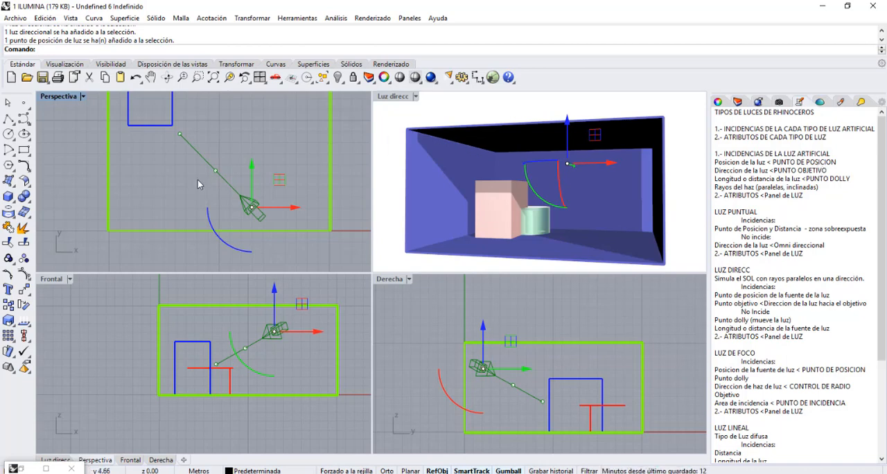
click(180, 134)
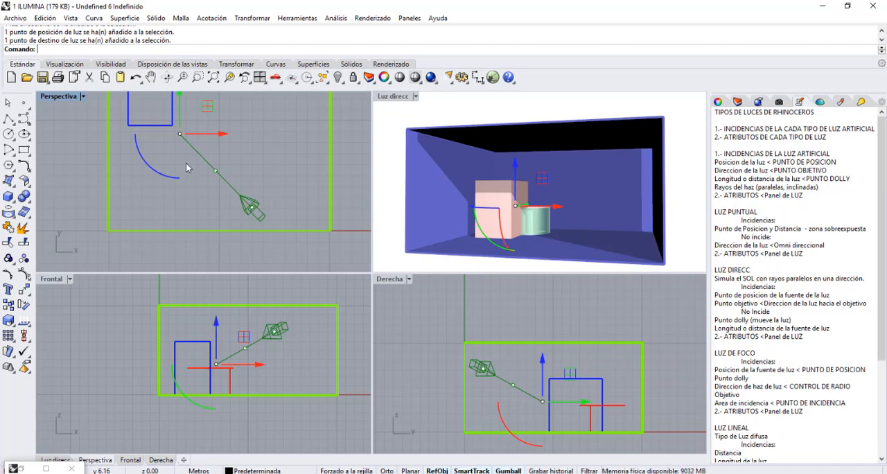
click(215, 172)
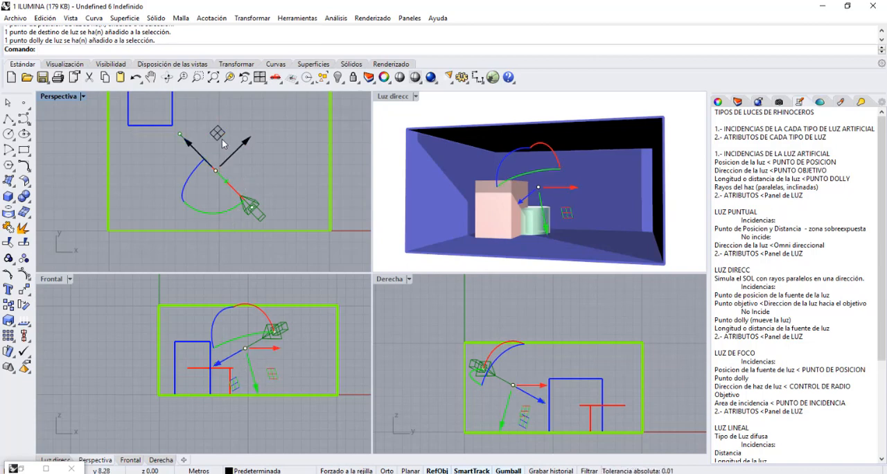
mouse_move(222, 139)
mouse_down()
mouse_move(182, 142)
mouse_move(215, 136)
mouse_up()
click(79, 148)
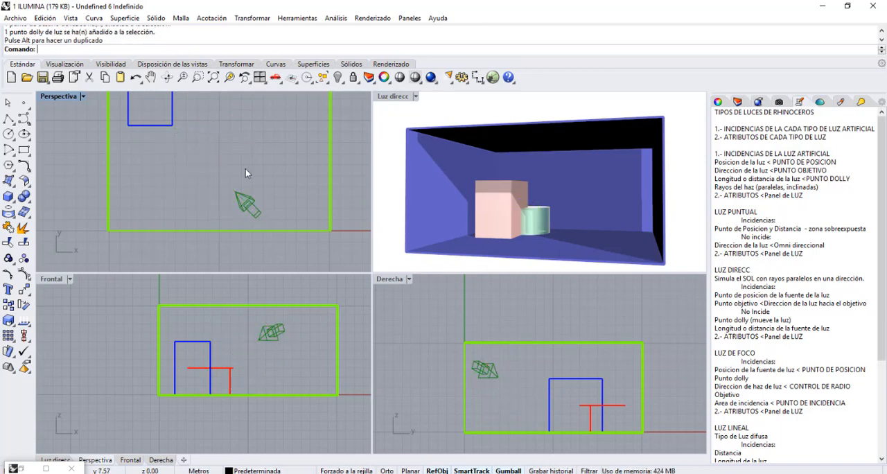
Review the directional light notes and move the light's position point in plan closer to the stand.
scroll(806, 254, down, 4)
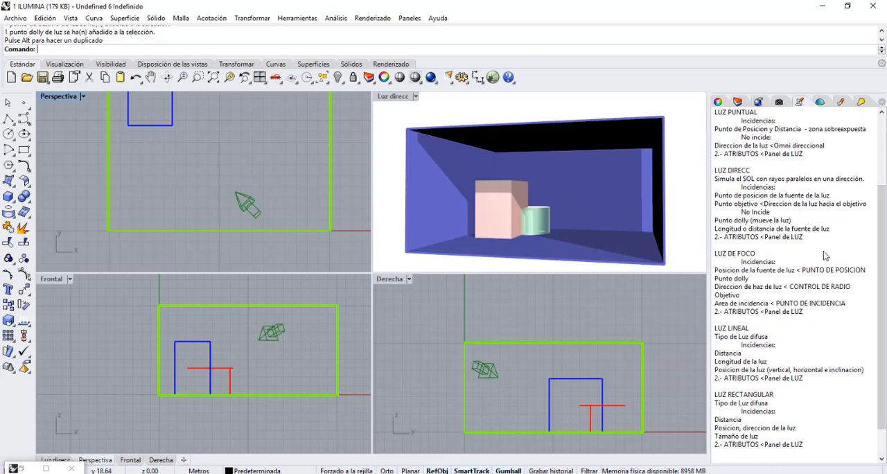
click(235, 205)
scroll(279, 345, up, 5)
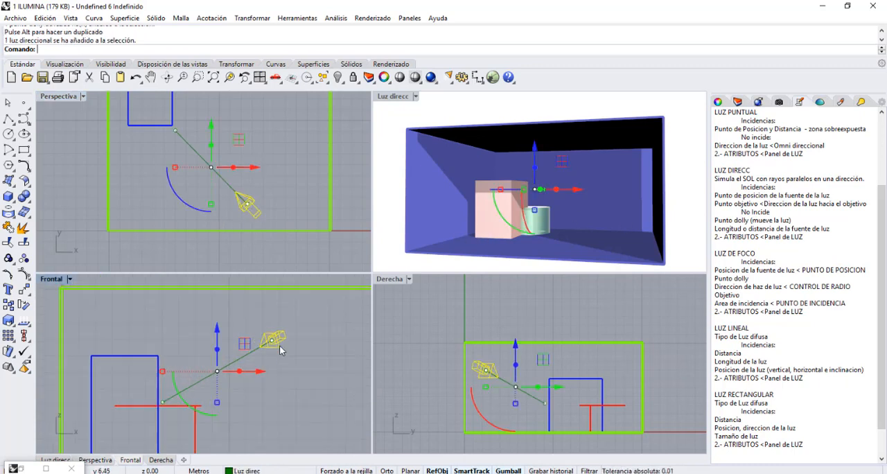
scroll(280, 348, up, 2)
click(267, 338)
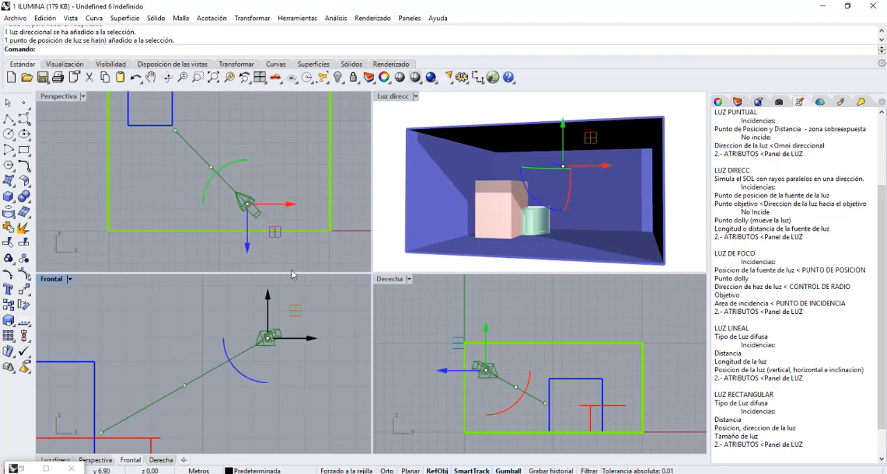
scroll(292, 247, down, 3)
drag(295, 251, 290, 234)
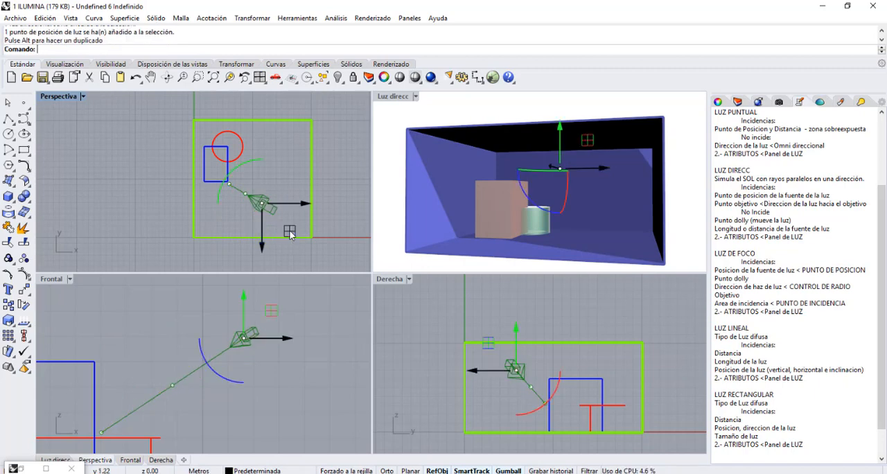
Move the directional light's target point in plan to inside the stand's footprint.
click(230, 185)
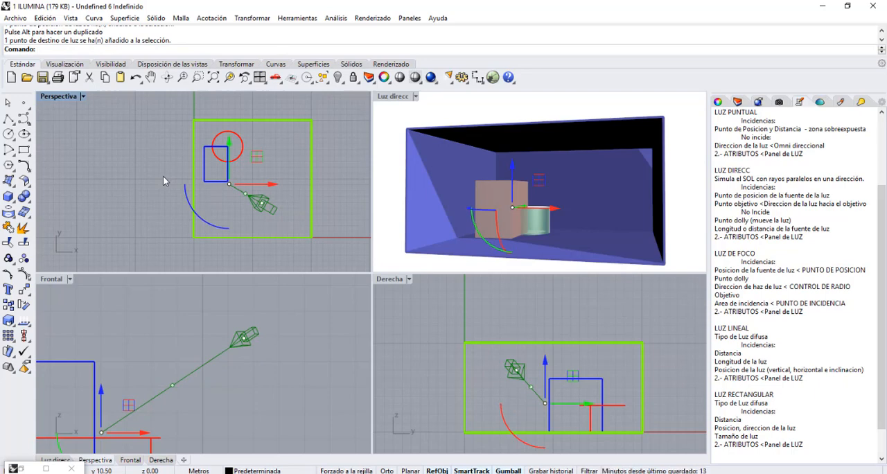
scroll(165, 175, down, 1)
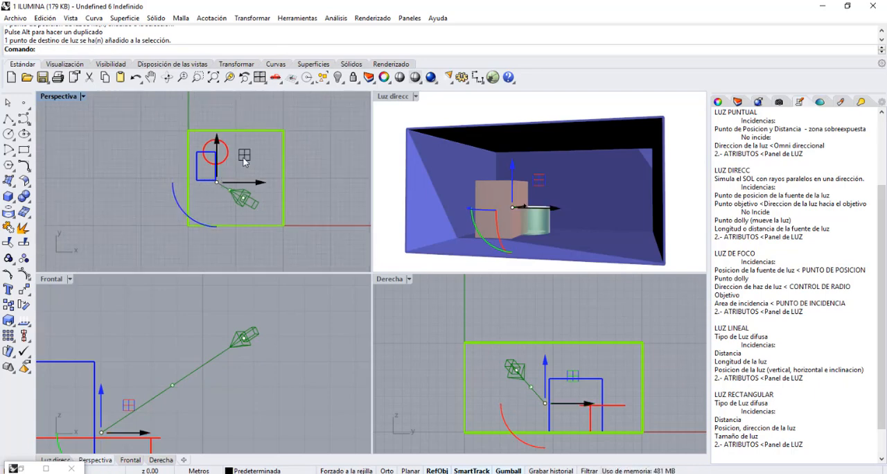
mouse_move(243, 162)
mouse_down()
mouse_move(249, 146)
mouse_move(268, 150)
mouse_move(222, 164)
mouse_move(231, 151)
mouse_move(214, 143)
mouse_move(223, 129)
mouse_move(237, 149)
mouse_up()
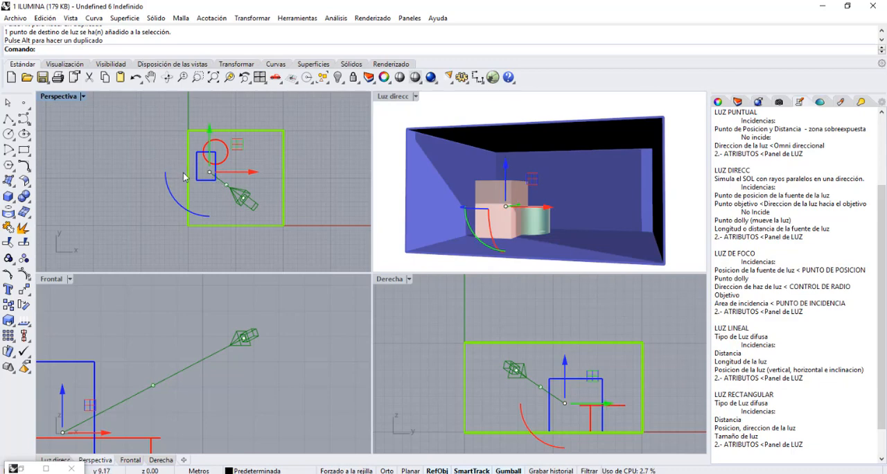
Move the directional light's position point in plan farther from the stand, back towards the room's open corner, and deselect the light.
click(150, 77)
drag(222, 137, 202, 151)
click(218, 187)
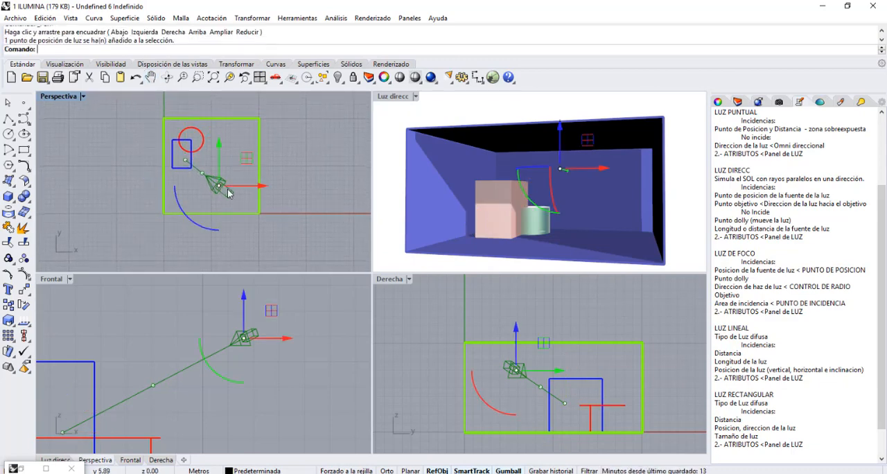
mouse_move(246, 159)
mouse_down()
mouse_move(260, 198)
mouse_move(265, 183)
mouse_move(258, 197)
mouse_move(303, 212)
mouse_move(361, 184)
mouse_move(254, 168)
mouse_move(246, 154)
mouse_move(254, 166)
mouse_up()
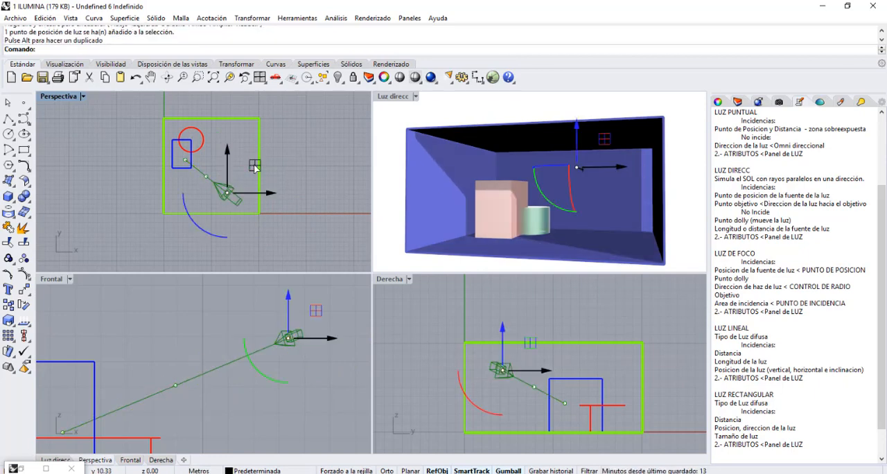
click(295, 139)
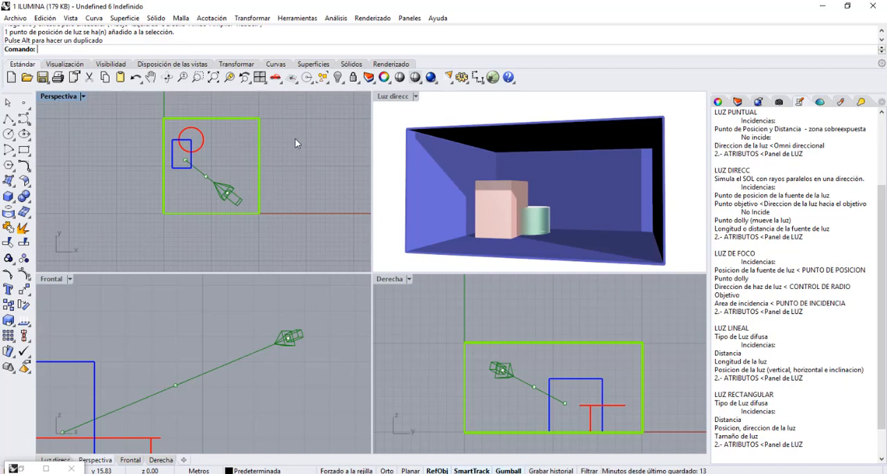
Examine the directional light's attributes, including its colour choices, keeping the current light colour.
click(229, 191)
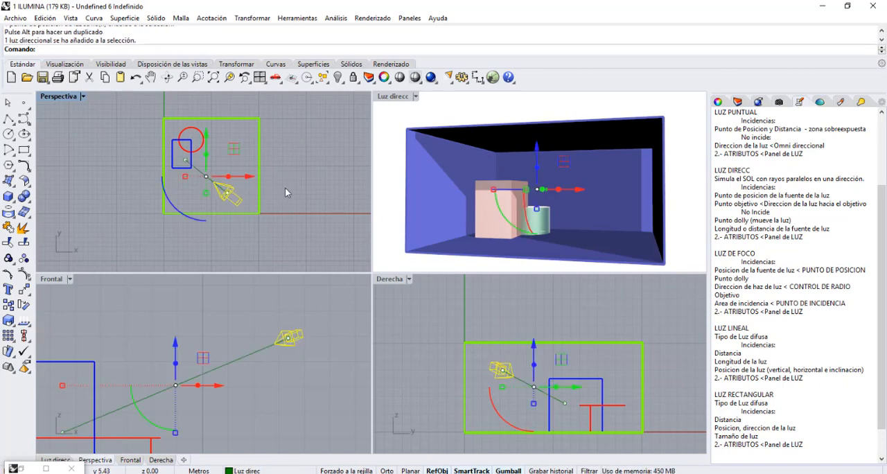
click(718, 102)
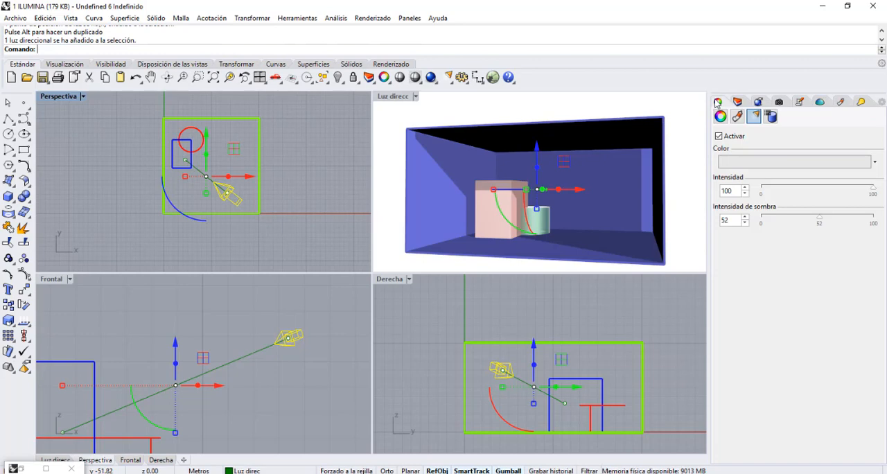
click(758, 164)
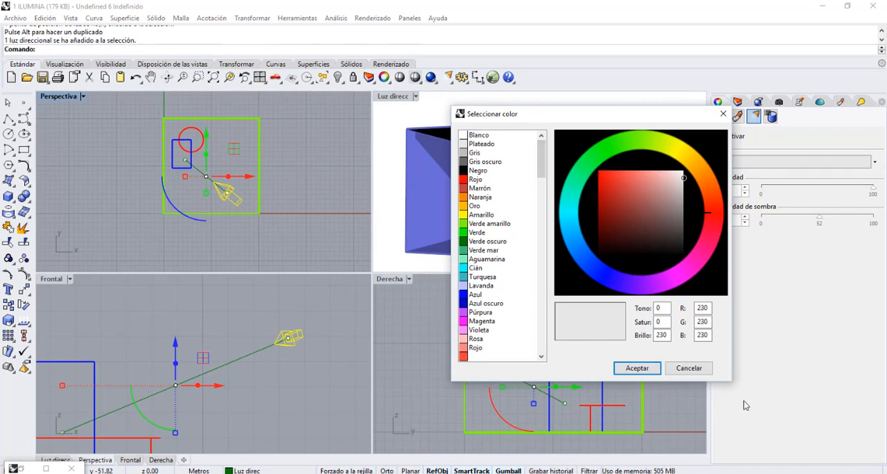
click(637, 368)
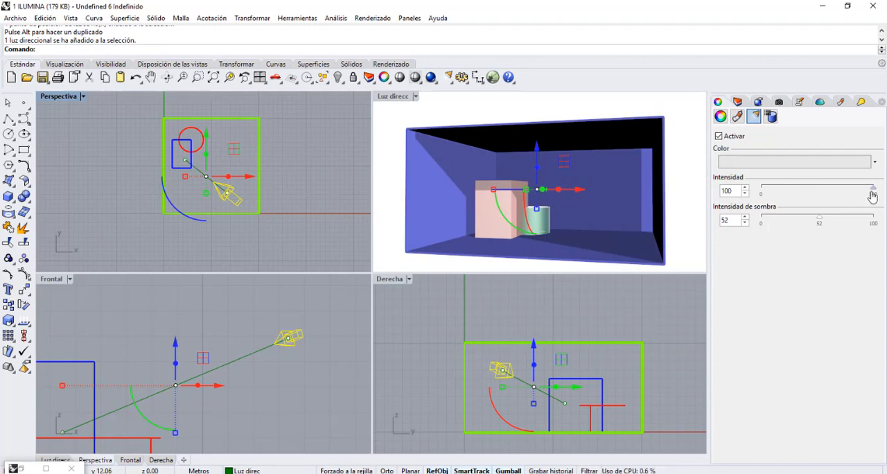
Try the directional light's intensity range, return it to 100, set shadow intensity to 50, and undo the light property change.
drag(873, 188, 838, 194)
drag(802, 199, 876, 204)
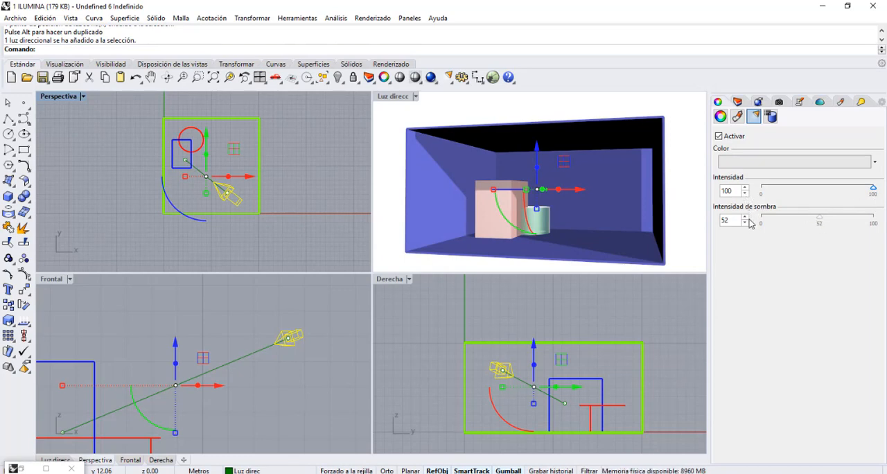
mouse_move(821, 227)
mouse_down()
mouse_move(865, 231)
mouse_move(800, 233)
mouse_move(819, 234)
mouse_up()
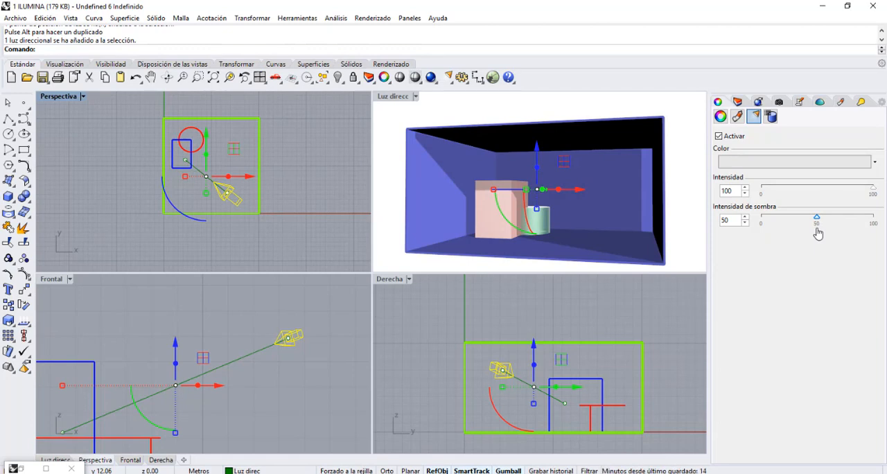
click(333, 140)
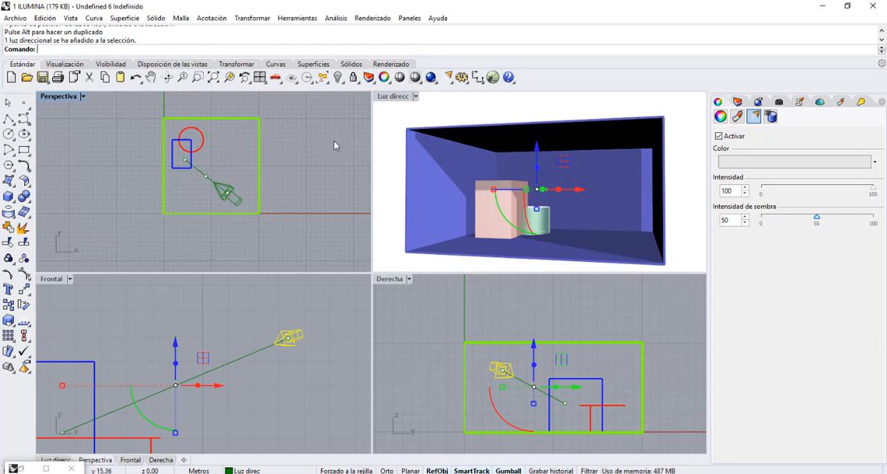
key(ctrl+z)
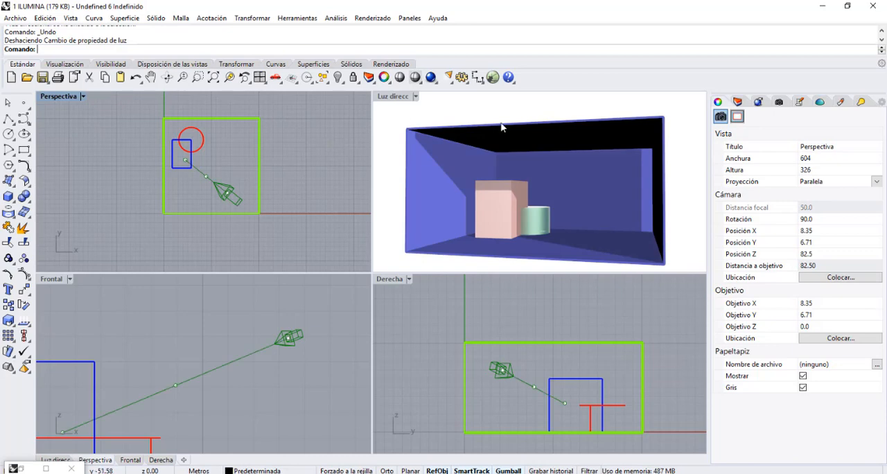
Render the maximized Luz direcc view to review the directional light's effect, then close the render and restore the four viewports.
double_click(402, 98)
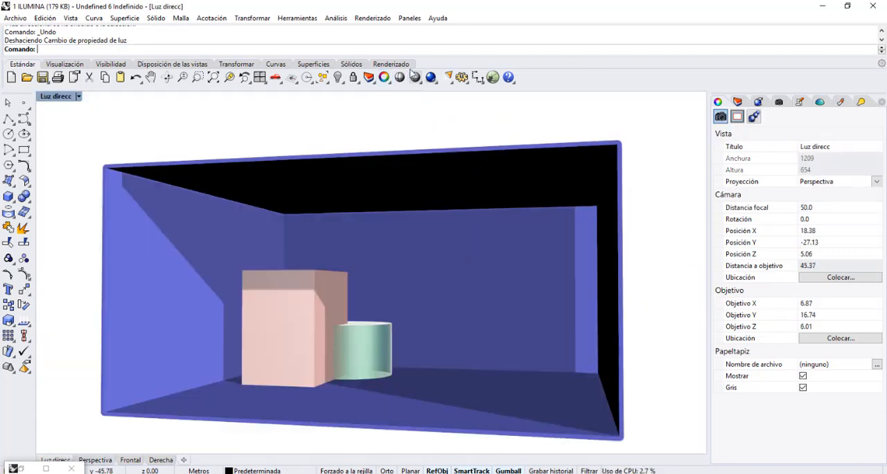
click(430, 77)
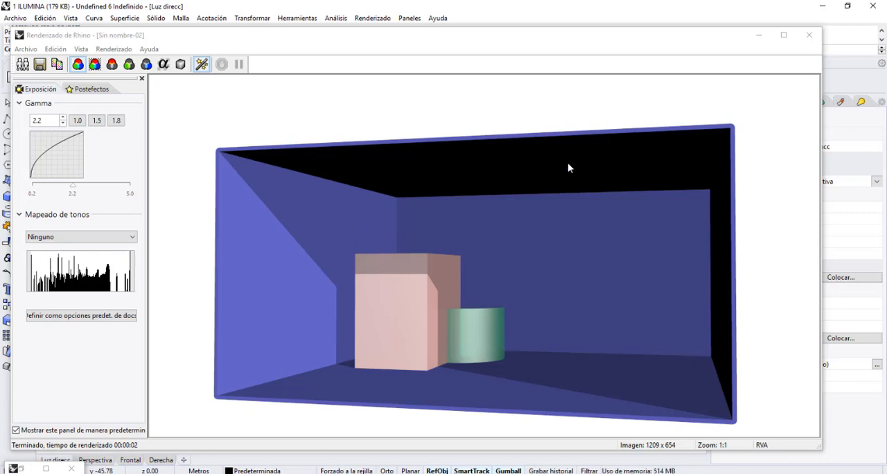
click(809, 35)
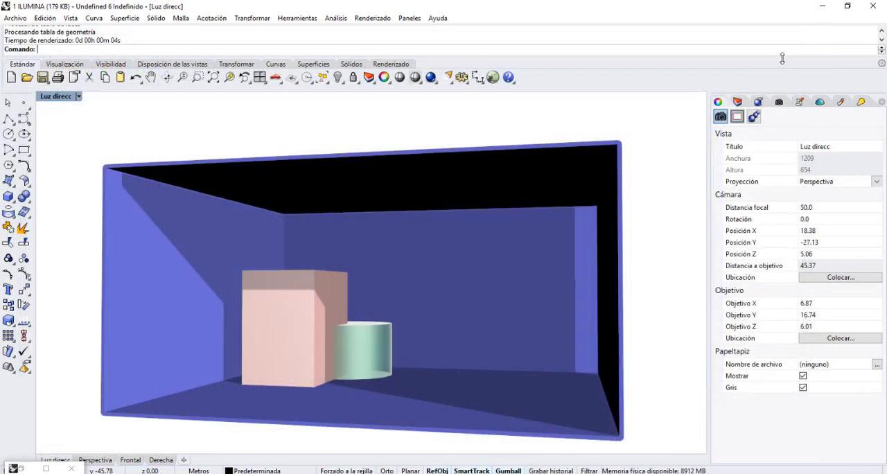
double_click(51, 97)
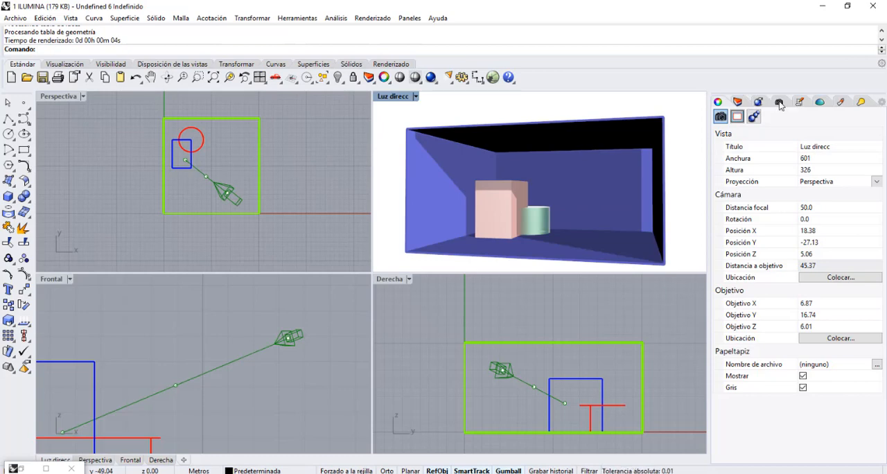
Hide the Luz direc layer and make luz de foco the visible current layer.
click(741, 103)
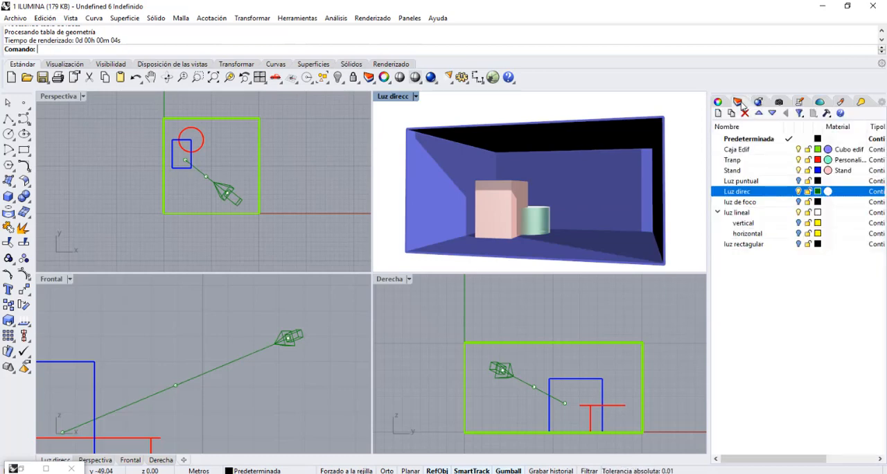
click(798, 192)
click(791, 202)
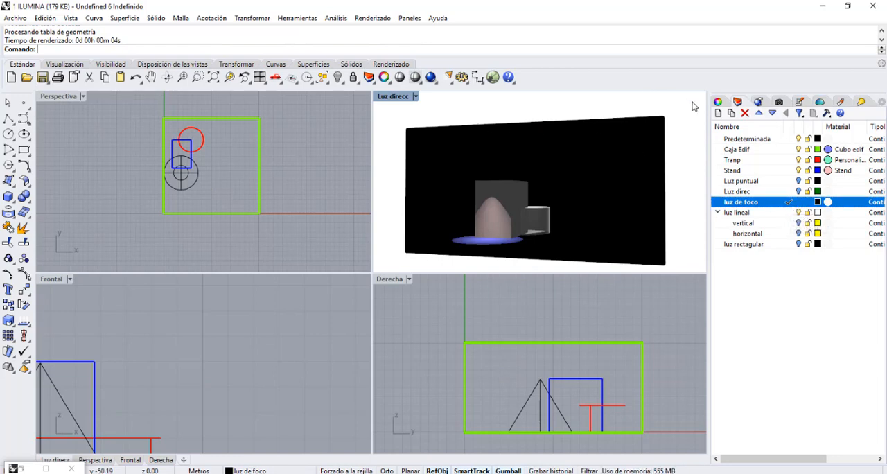
Select the spotlight beside its notes, set the Luz direcc viewport to shaded display, and fit the whole room in the front view.
click(799, 102)
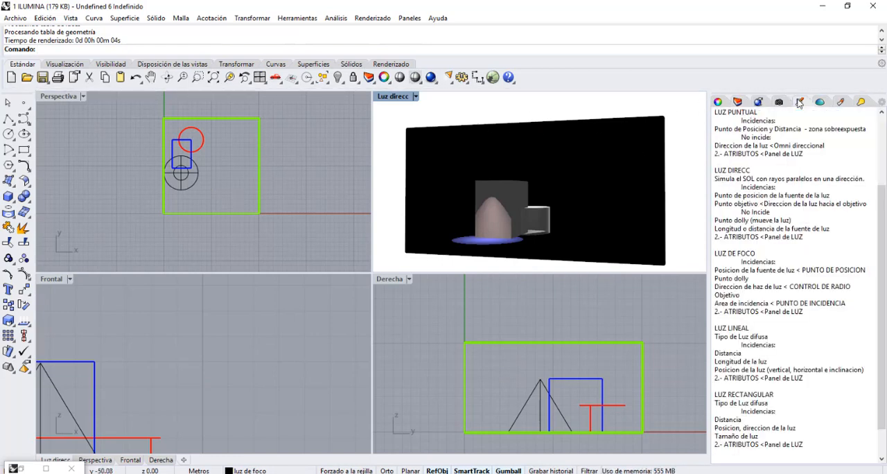
click(191, 186)
click(415, 96)
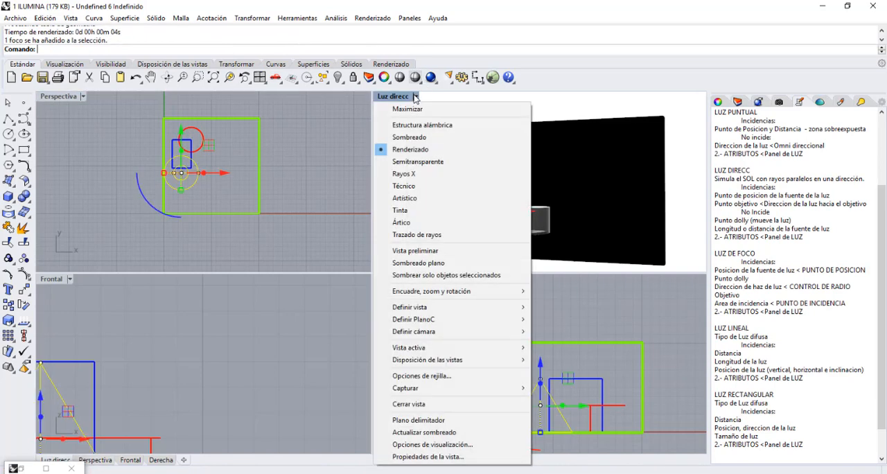
click(413, 139)
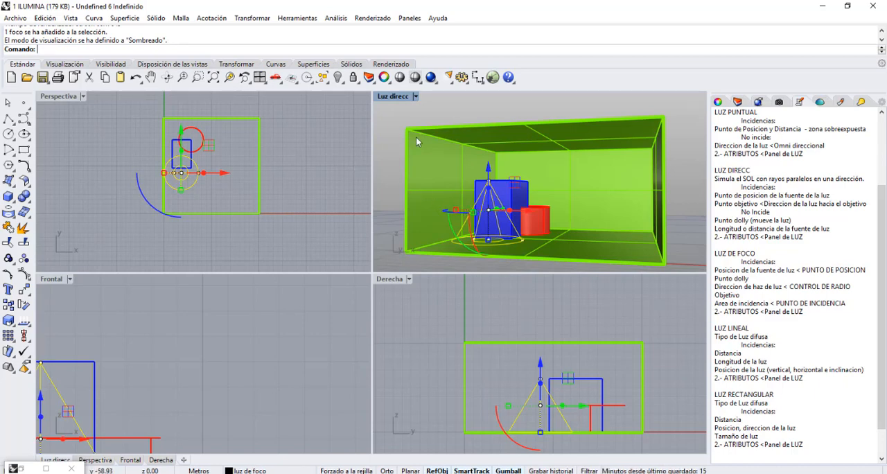
click(47, 282)
click(212, 79)
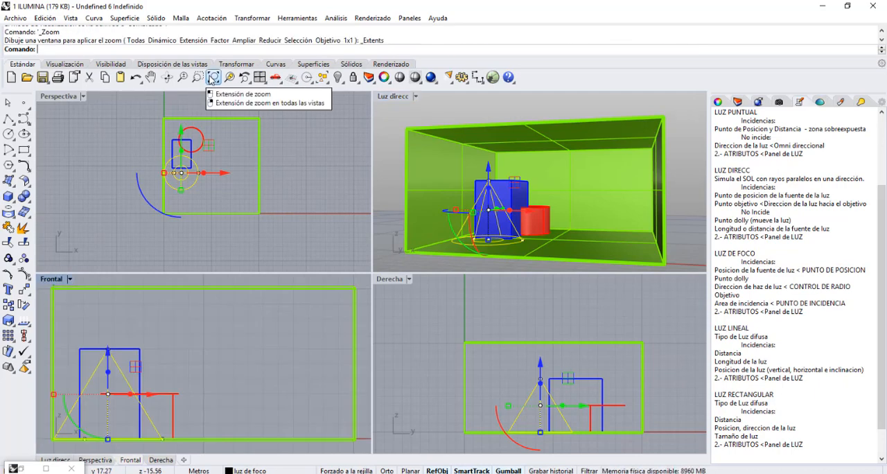
Draw a spotlight with its base on the open floor beside the existing one, radius about 3.5 m, and its apex high on the back wall.
click(301, 129)
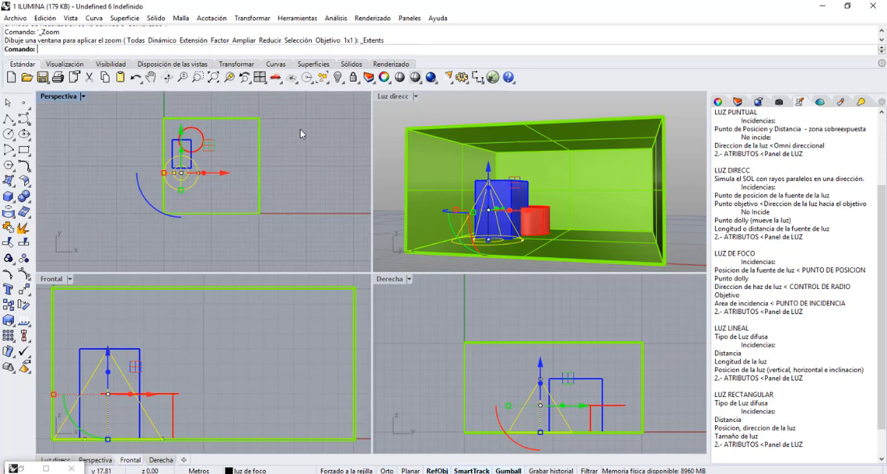
click(448, 78)
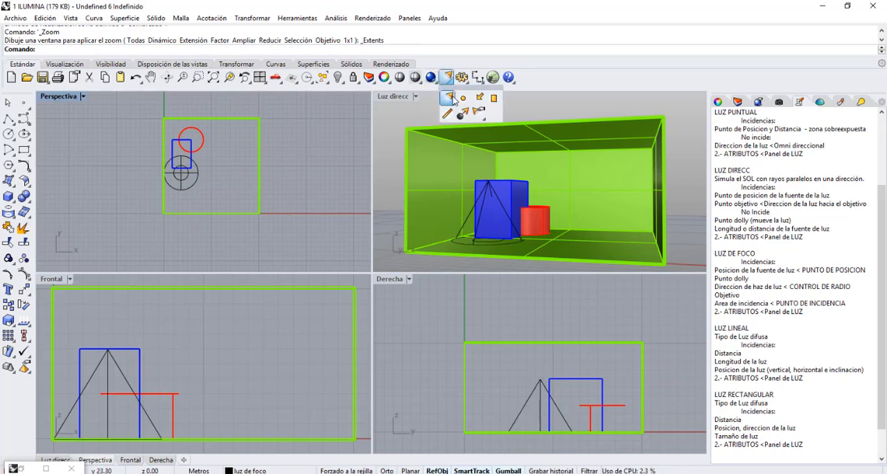
click(450, 98)
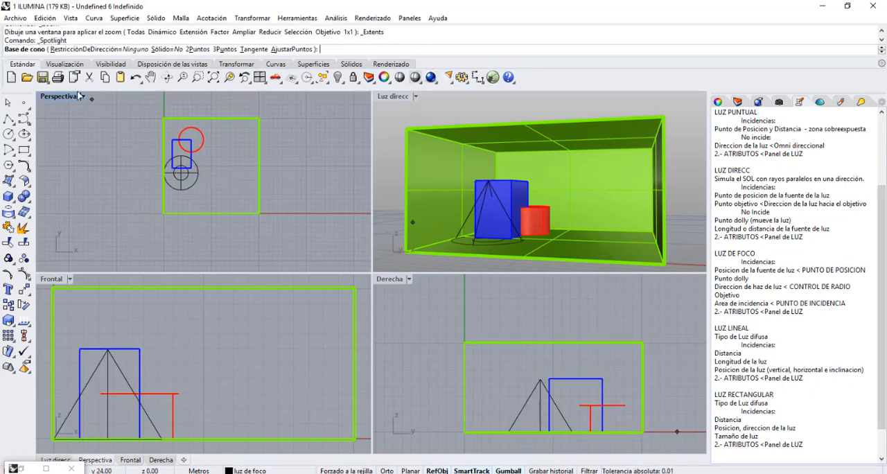
click(217, 171)
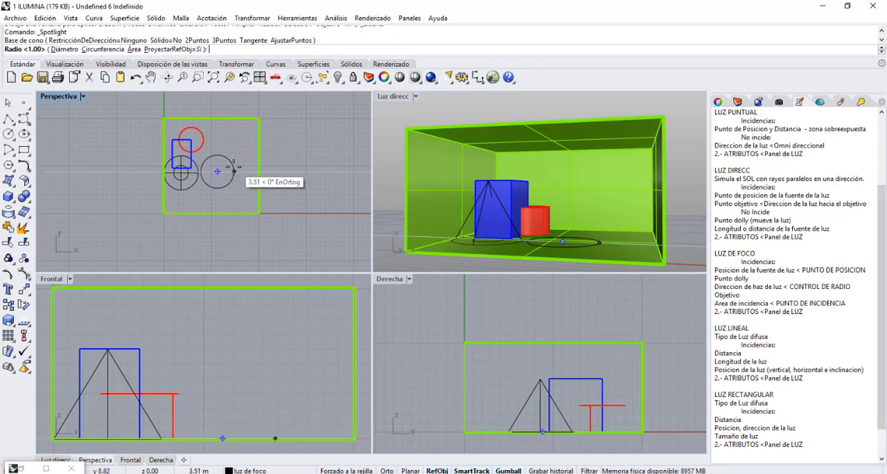
click(233, 171)
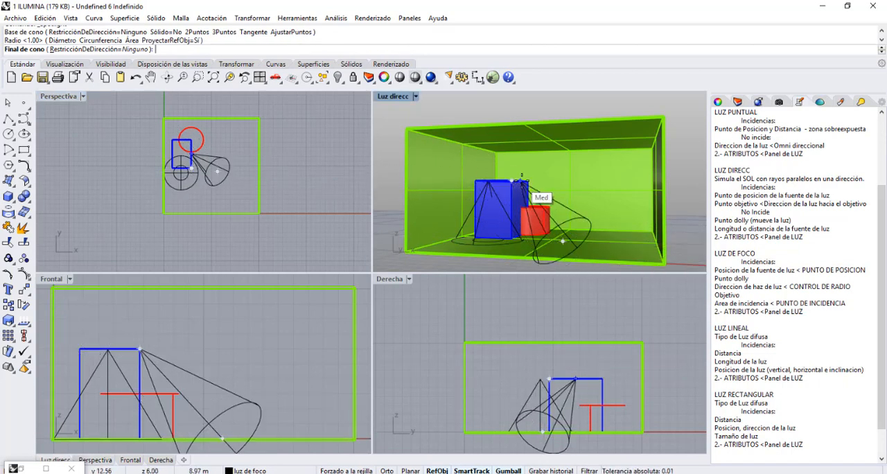
click(584, 157)
Inspect the new spotlight's control points in plan, then undo its creation and clear the selection.
click(242, 151)
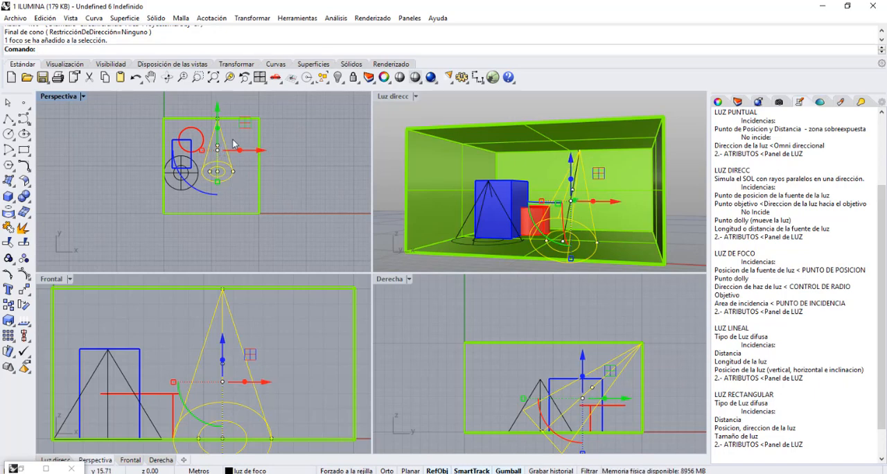
scroll(220, 142, up, 1)
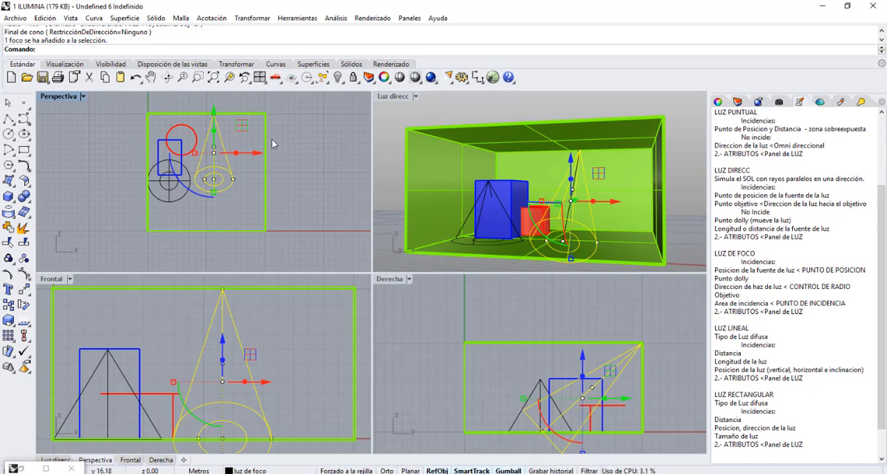
key(ctrl+z)
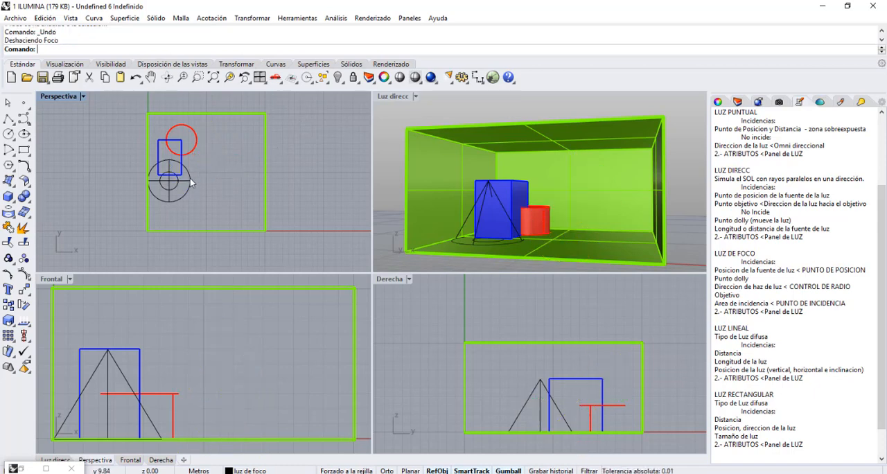
key(ctrl+z)
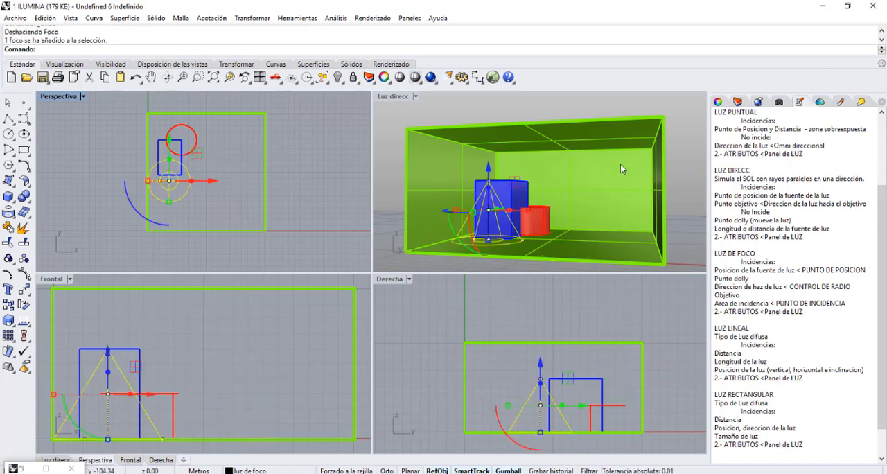
key(Escape)
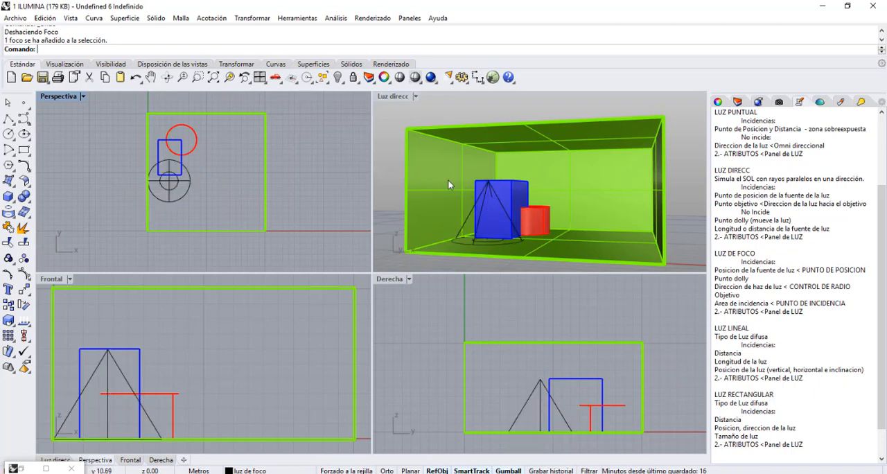
Move the existing spotlight slightly away from the side wall in plan by its dolly point, then deselect it.
click(484, 195)
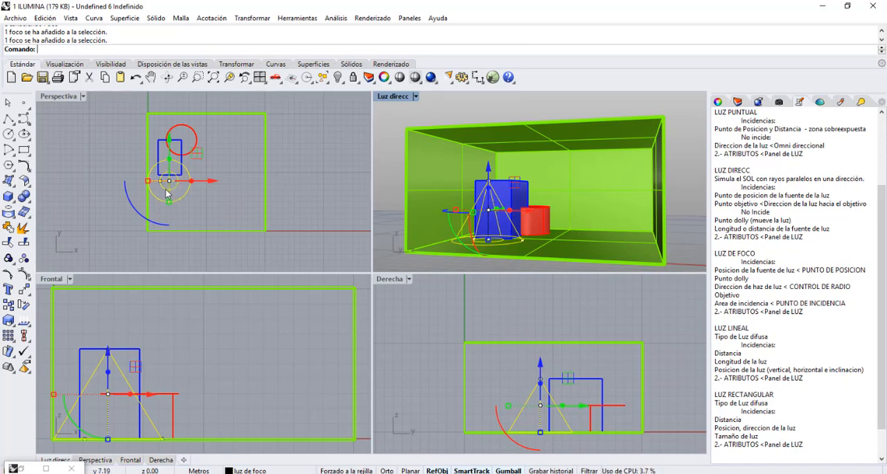
scroll(166, 194, up, 5)
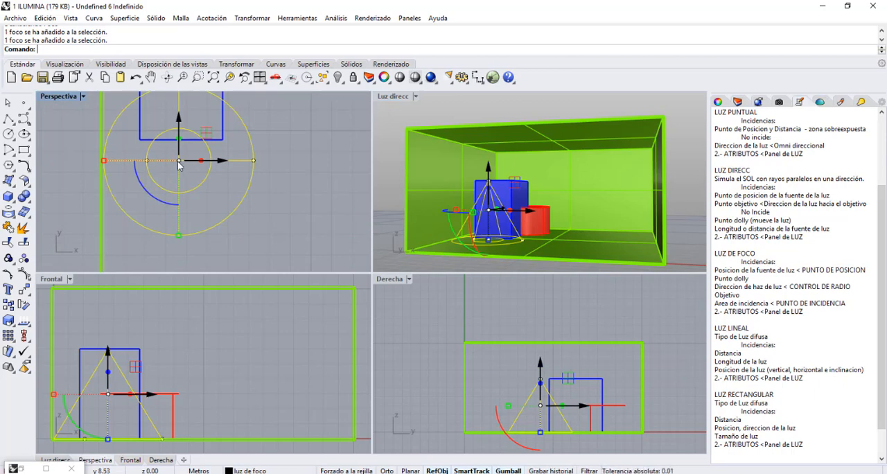
mouse_move(206, 135)
mouse_down()
mouse_move(242, 132)
mouse_move(207, 138)
mouse_up()
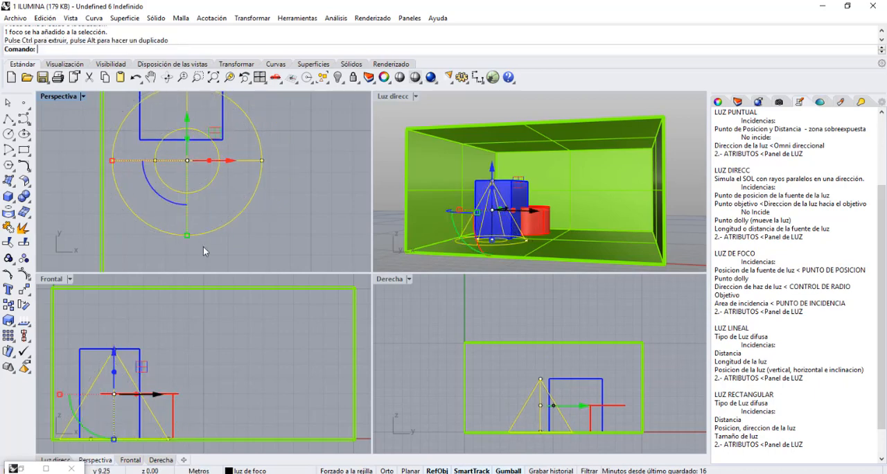
click(141, 318)
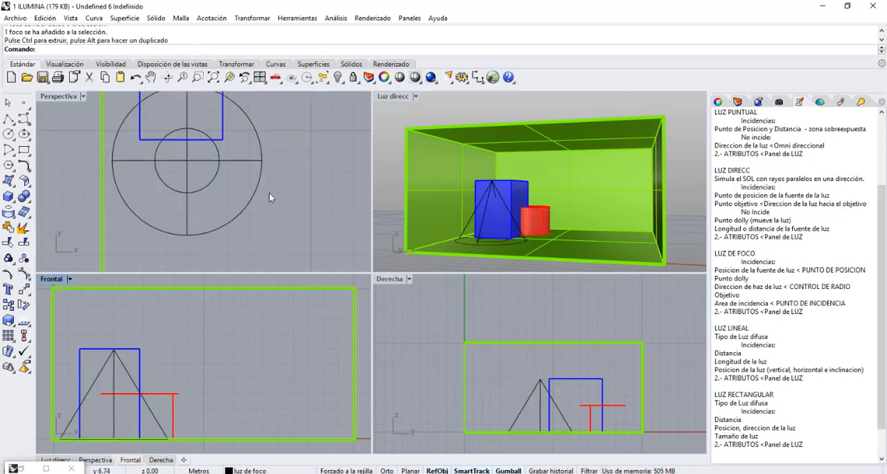
Enlarge the spotlight's inner circle to about half the outer circle's radius in plan by its incidence point, and deselect the light.
click(191, 191)
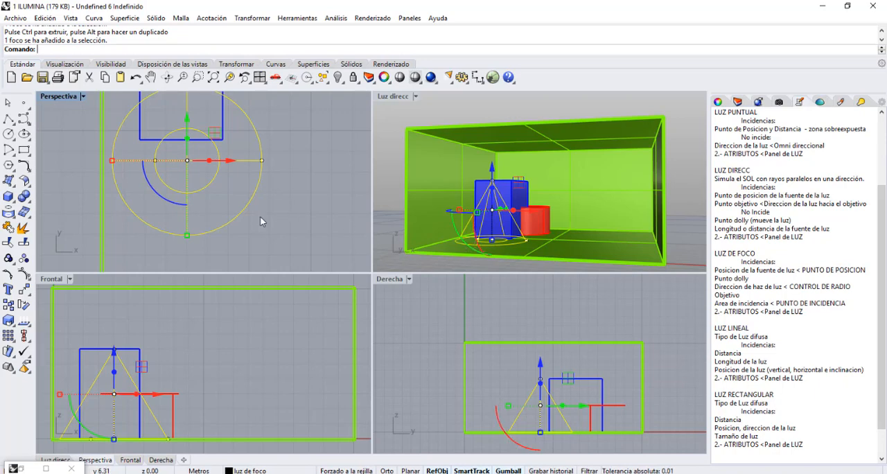
scroll(153, 169, up, 5)
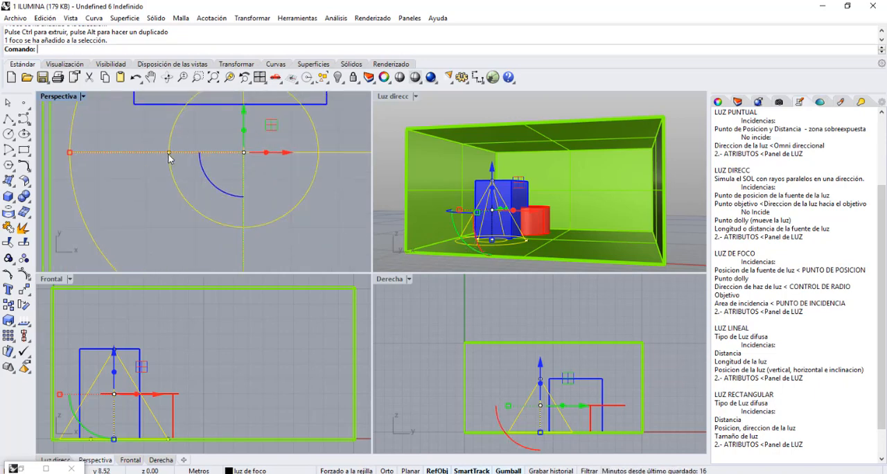
click(170, 152)
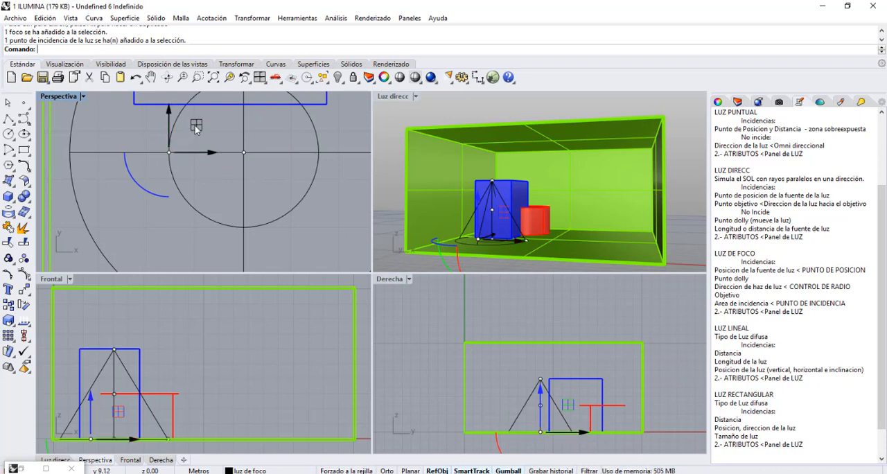
drag(196, 127, 167, 138)
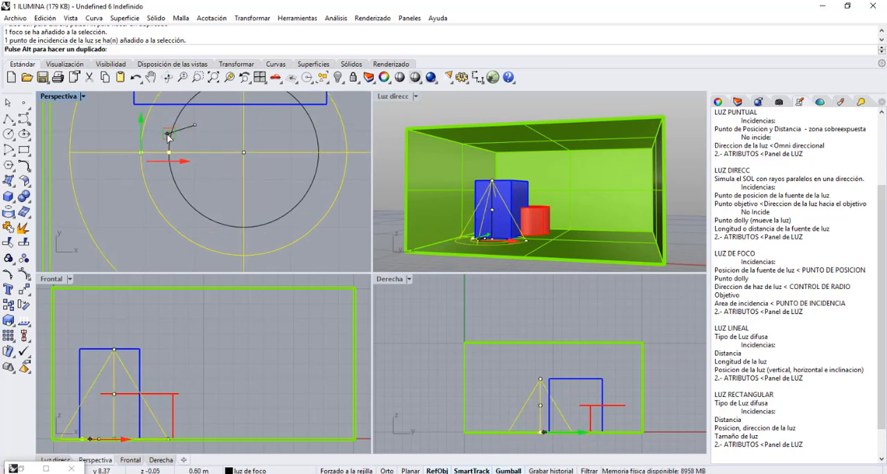
drag(168, 137, 190, 138)
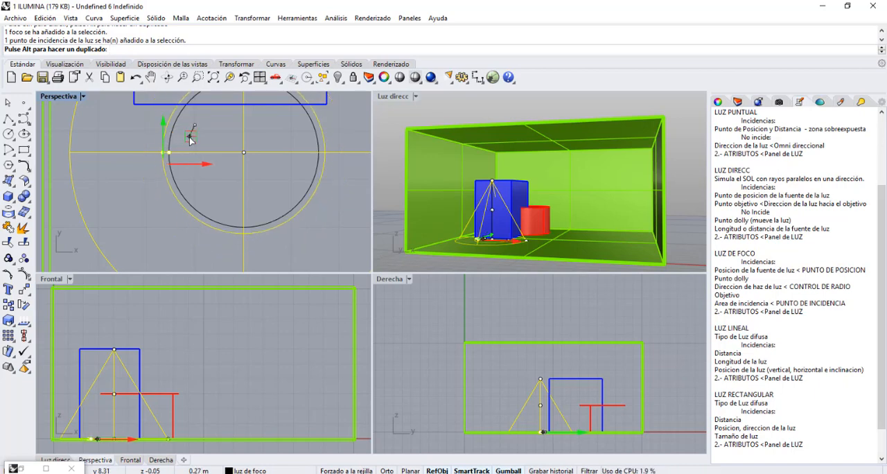
drag(190, 139, 177, 140)
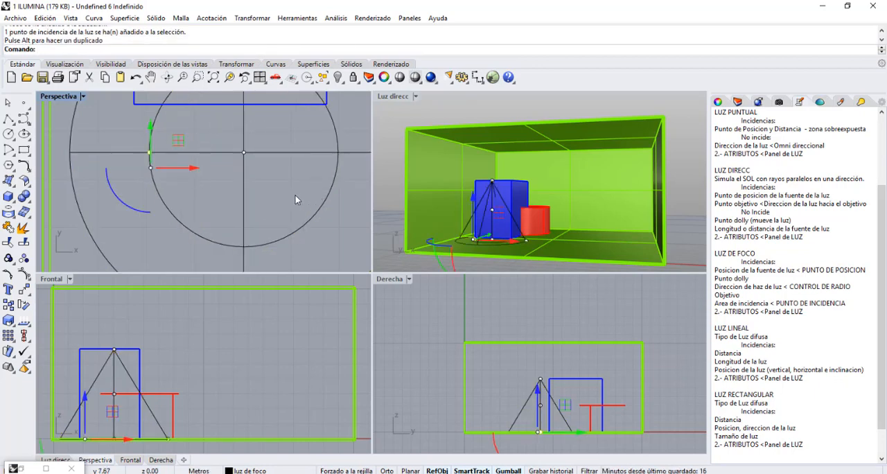
scroll(146, 168, down, 1)
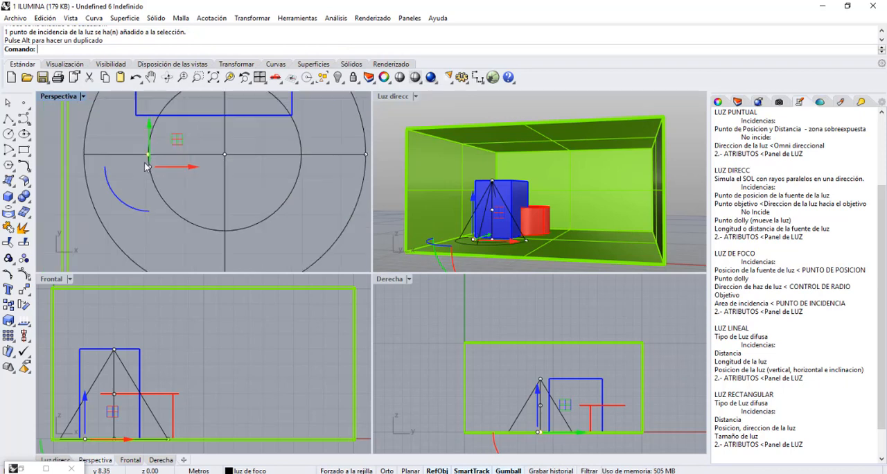
scroll(146, 167, down, 1)
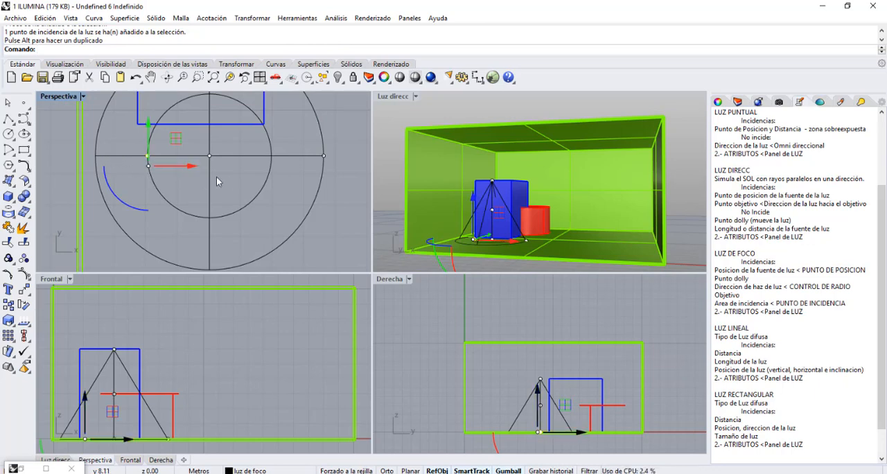
click(342, 159)
key(Escape)
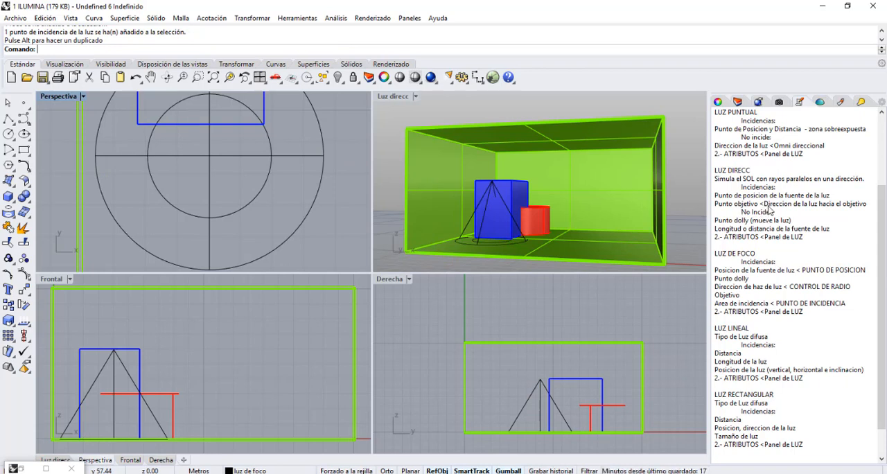
Move the spotlight slightly away from the side wall in plan, raise it a little in the front view, and deselect it.
scroll(777, 232, down, 2)
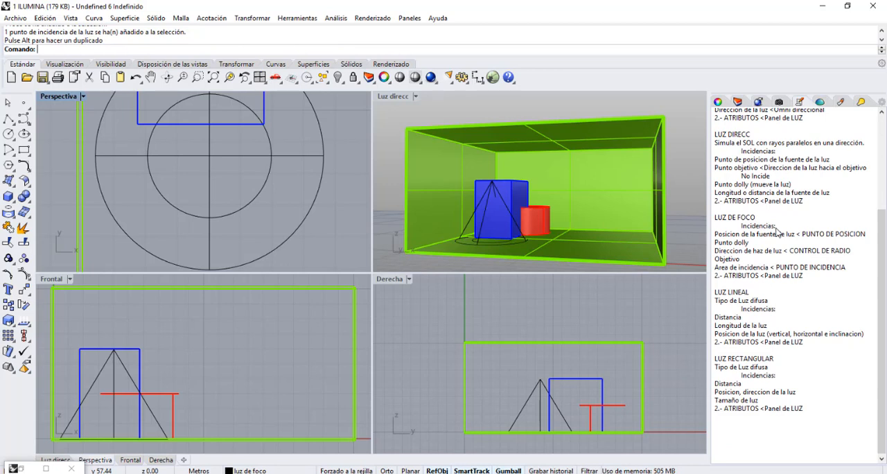
click(236, 158)
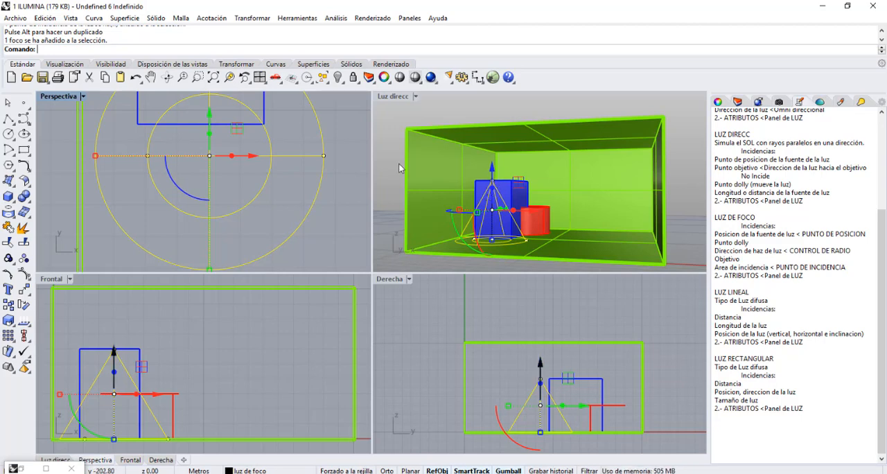
mouse_move(241, 155)
mouse_down()
mouse_move(242, 169)
mouse_move(257, 115)
mouse_move(257, 142)
mouse_move(241, 161)
mouse_up()
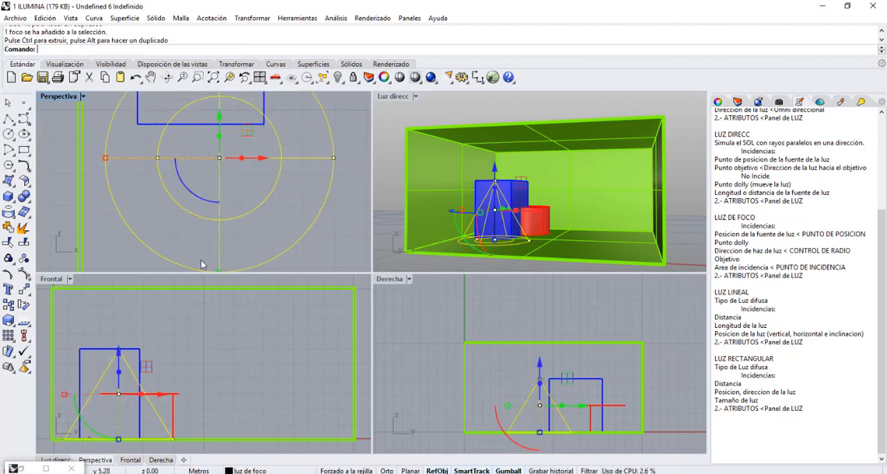
click(118, 400)
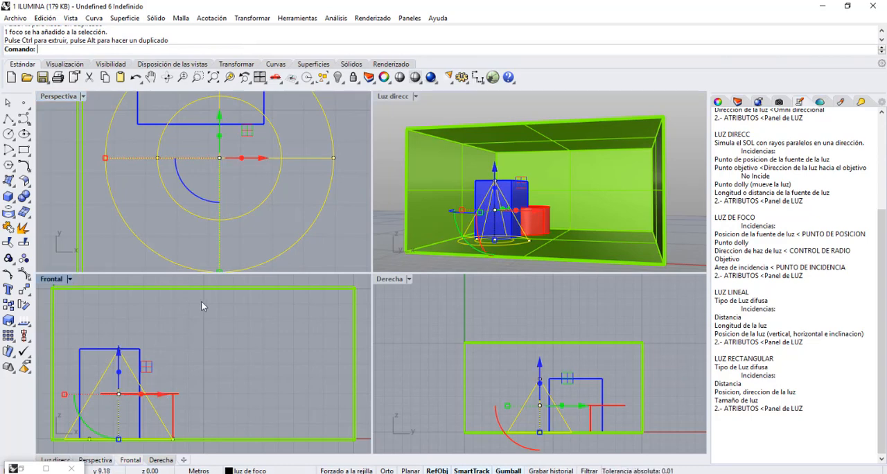
drag(179, 353, 154, 370)
click(203, 359)
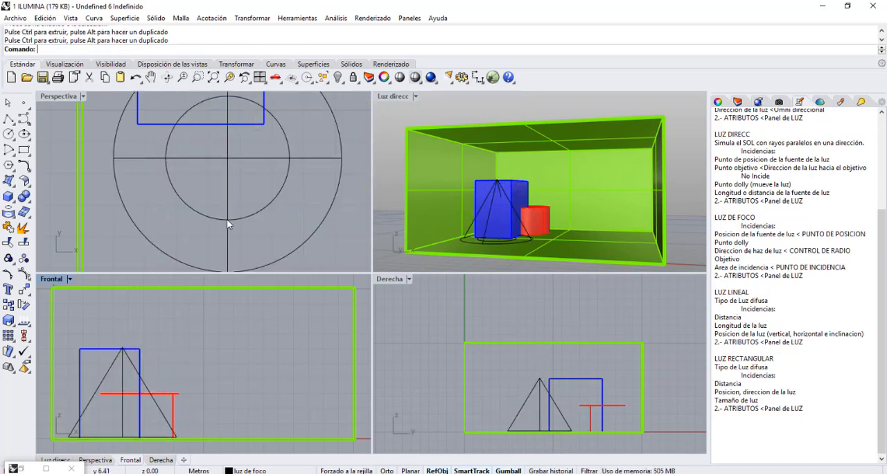
Set the Luz direcc viewport to Renderizado display, move the spotlight back toward the side wall in plan, and deselect it.
click(284, 160)
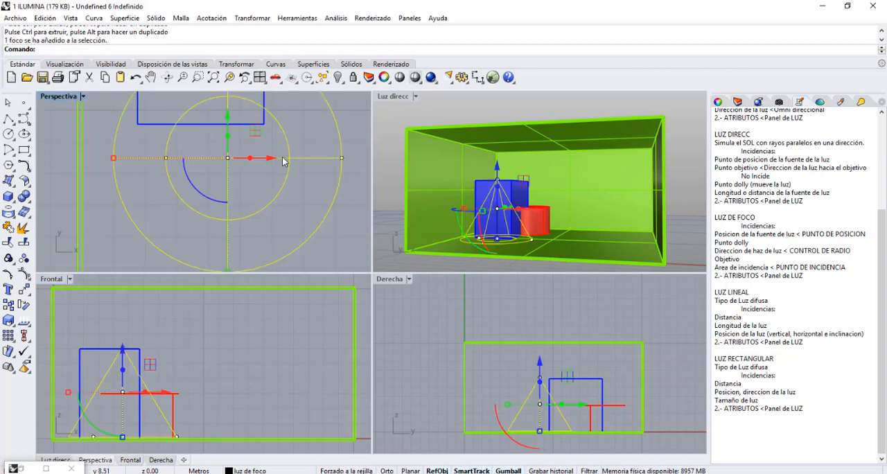
click(416, 96)
click(420, 147)
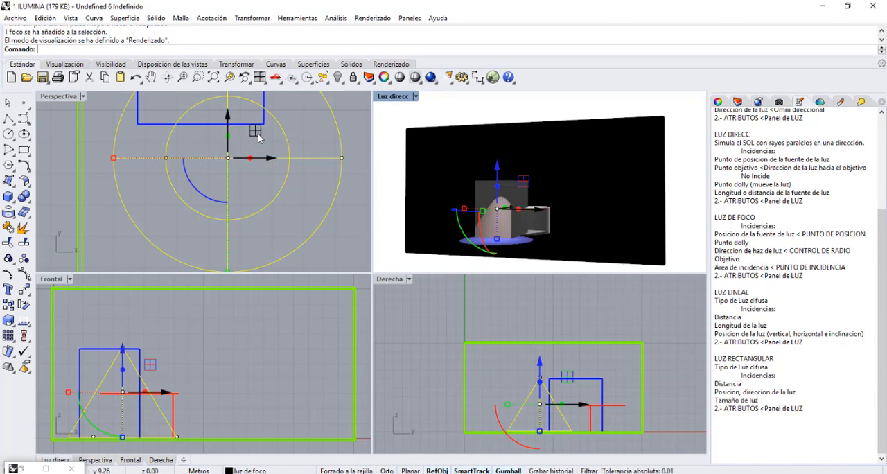
drag(258, 137, 203, 143)
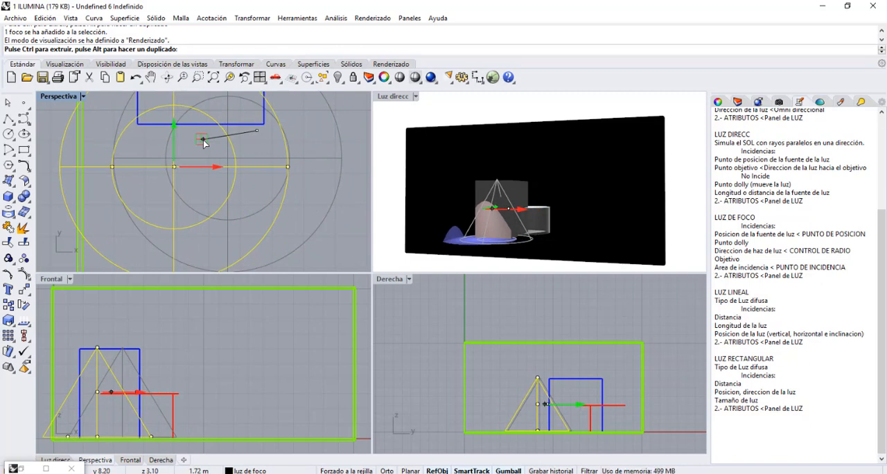
drag(203, 140, 230, 129)
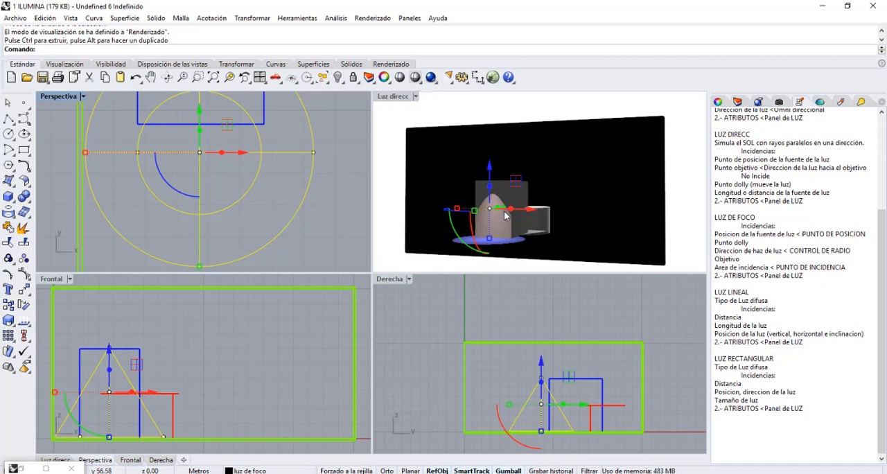
click(231, 175)
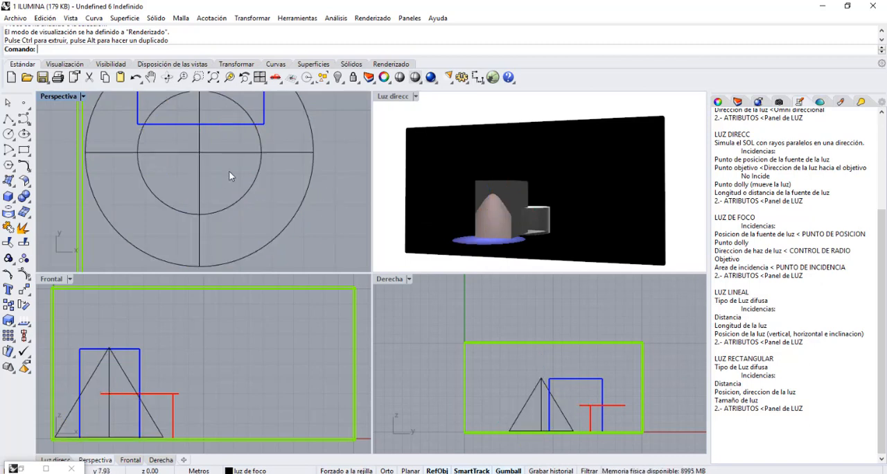
Adjust the spotlight's incidence point in plan, reducing the inner circle to just over a third of the outer circle's radius.
click(176, 153)
click(138, 153)
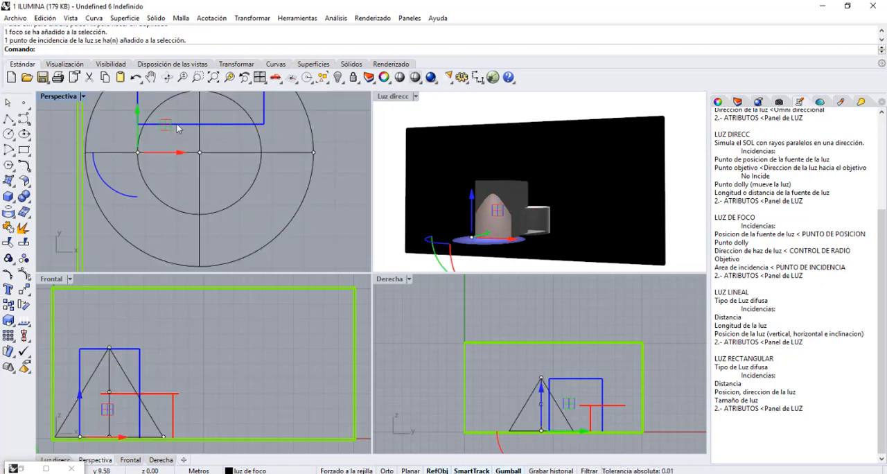
mouse_move(166, 124)
mouse_down()
mouse_move(146, 132)
mouse_move(163, 137)
mouse_up()
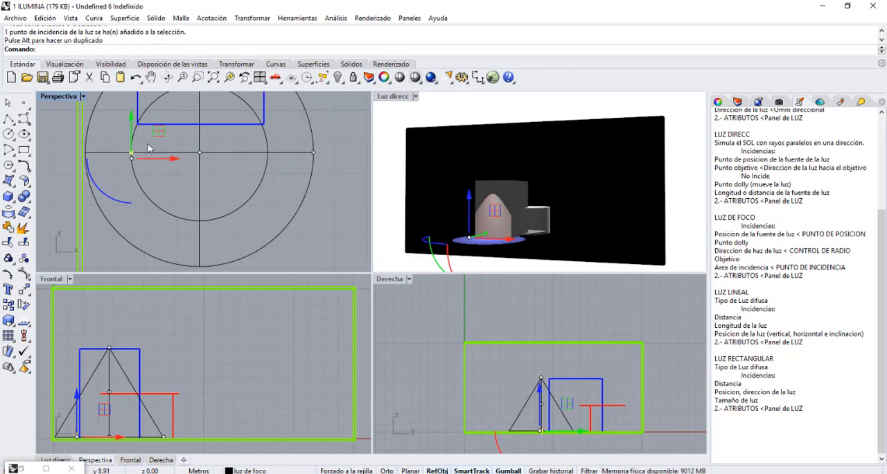
mouse_move(155, 133)
mouse_down()
mouse_move(111, 147)
mouse_move(212, 147)
mouse_move(199, 149)
mouse_up()
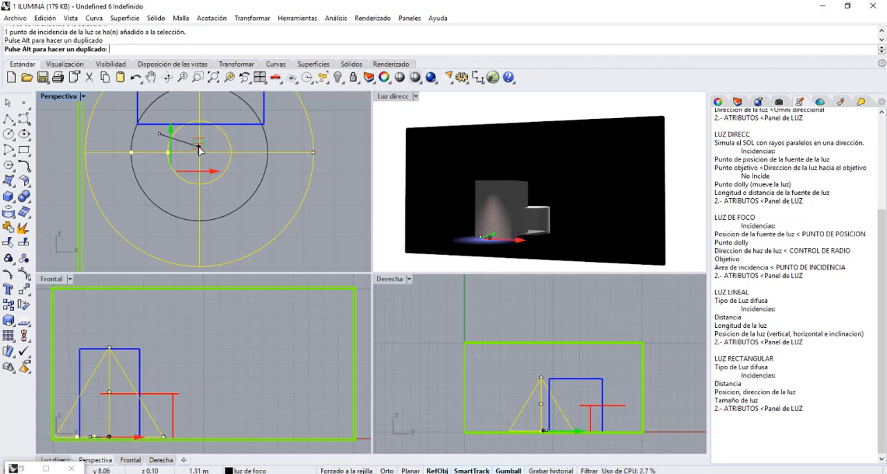
mouse_move(200, 150)
mouse_down()
mouse_move(139, 158)
mouse_move(118, 172)
mouse_move(194, 159)
mouse_up()
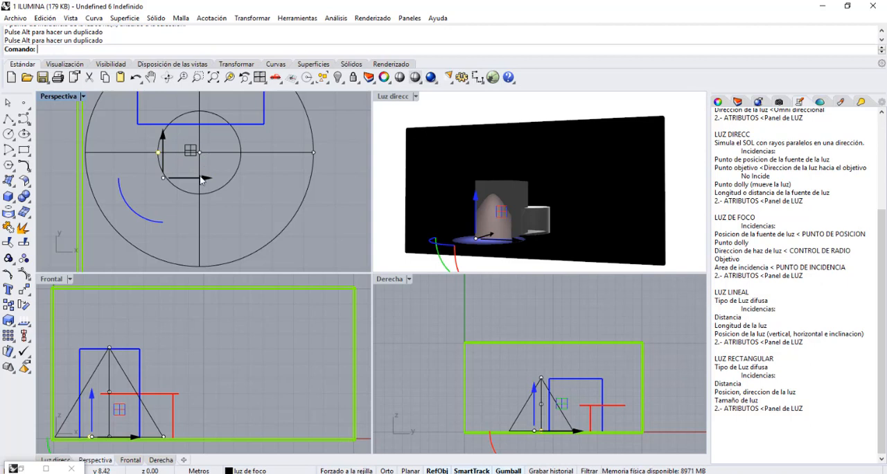
click(319, 223)
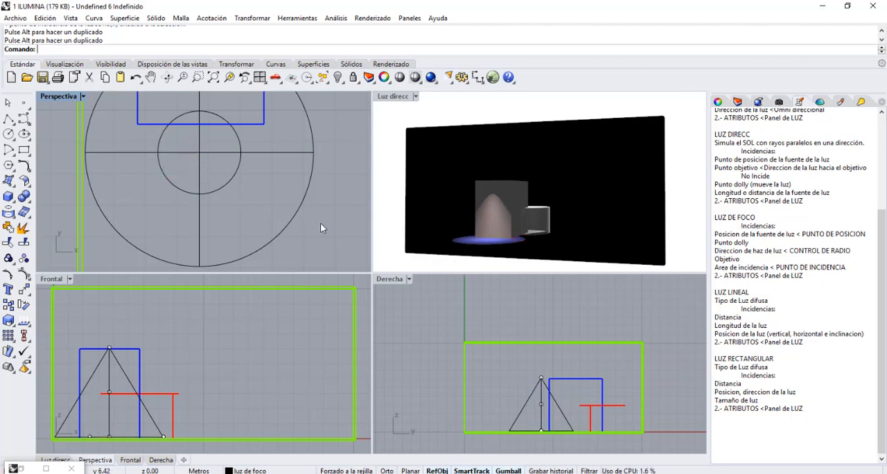
Move the spotlight in plan until its centre lines up with the blue box's edge nearer the red cylinder, and deselect it.
click(109, 368)
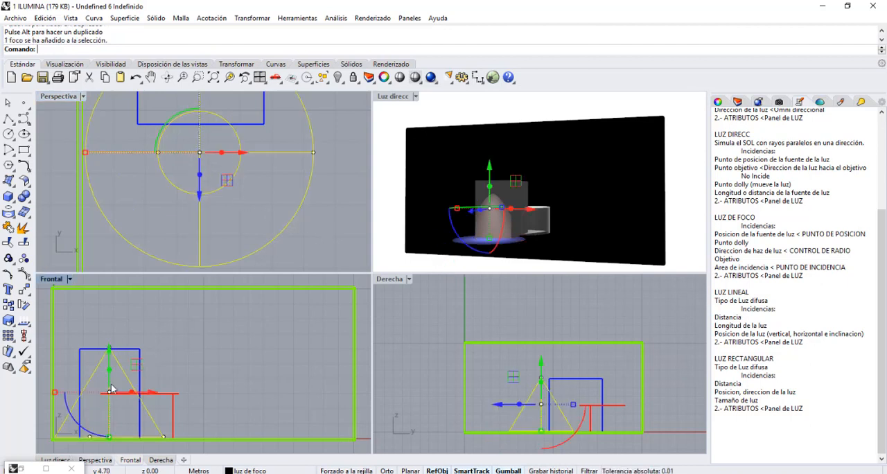
click(200, 158)
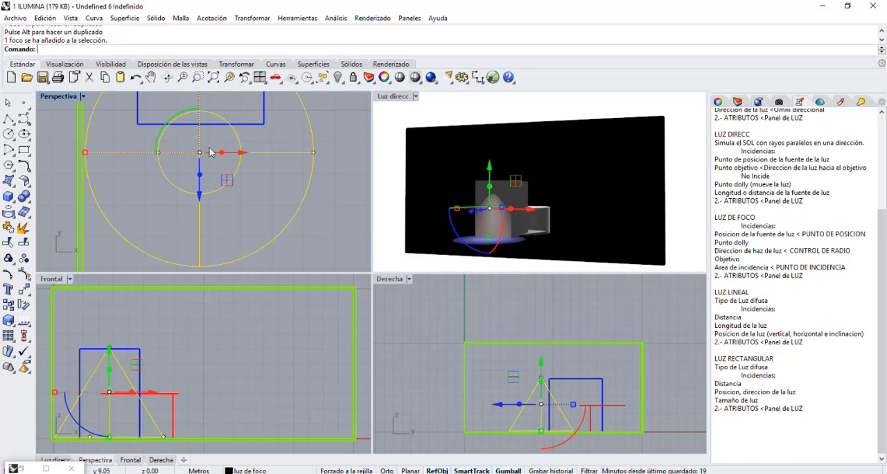
drag(229, 179, 289, 181)
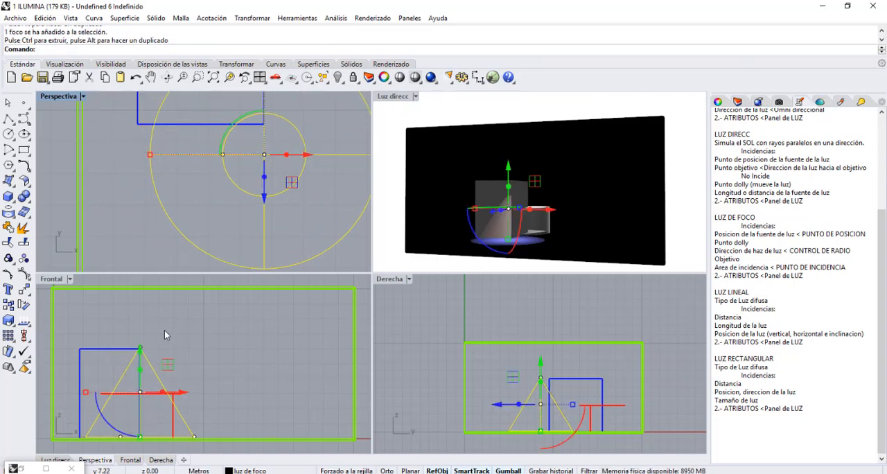
scroll(166, 331, down, 3)
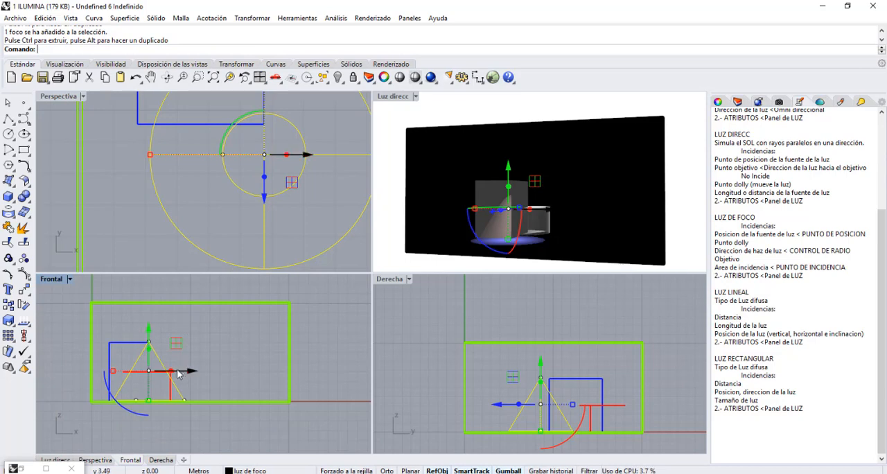
click(147, 404)
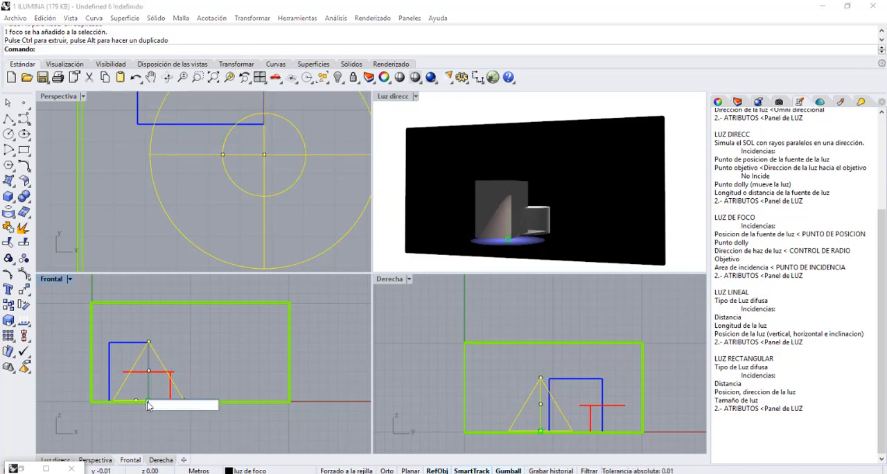
click(157, 426)
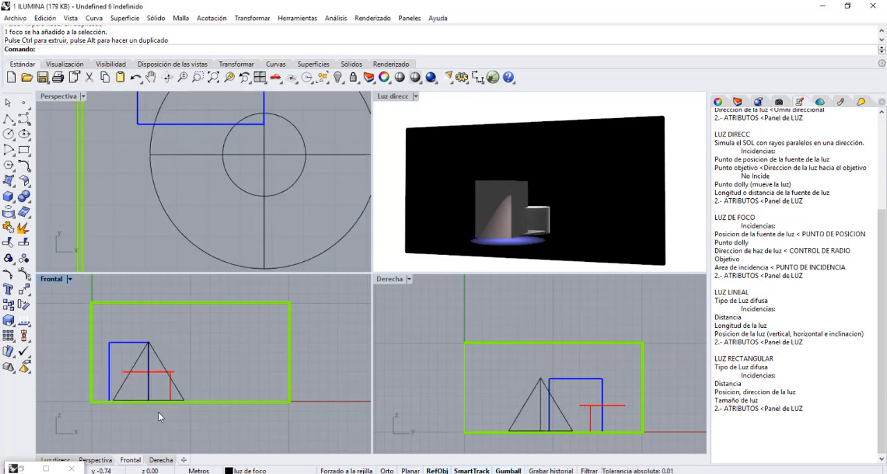
Isolate the spotlight by hiding the room and solids, and maximize the Luz direcc viewport.
click(147, 391)
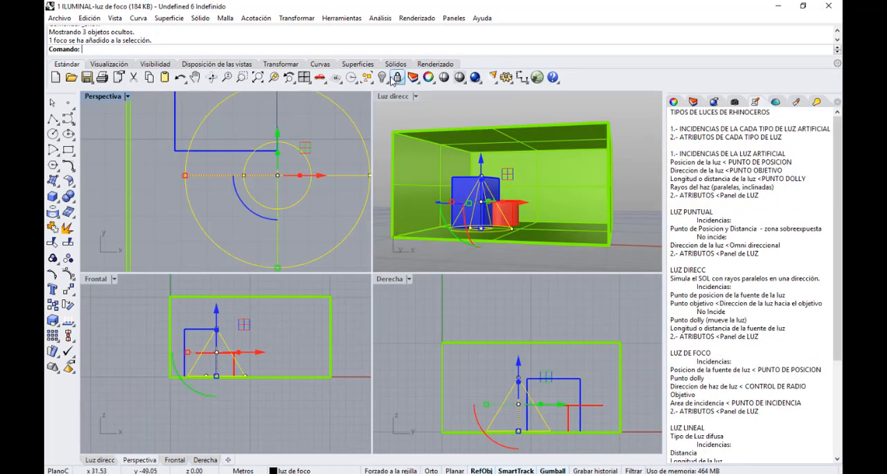
click(388, 80)
click(429, 97)
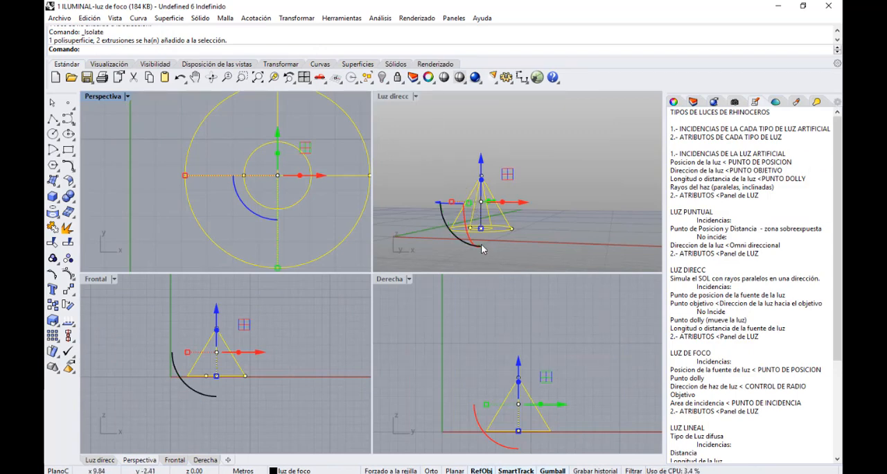
double_click(392, 97)
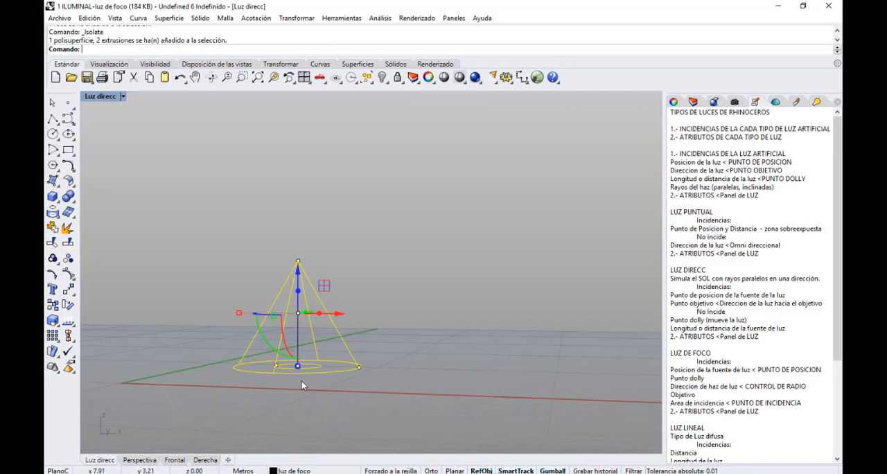
Deselect the spotlight, select only its target point, and show the hidden room and solids again.
click(294, 382)
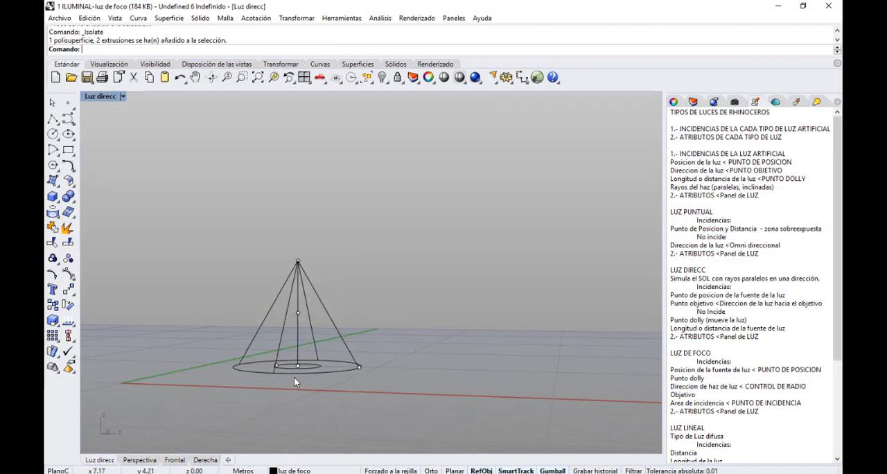
click(299, 372)
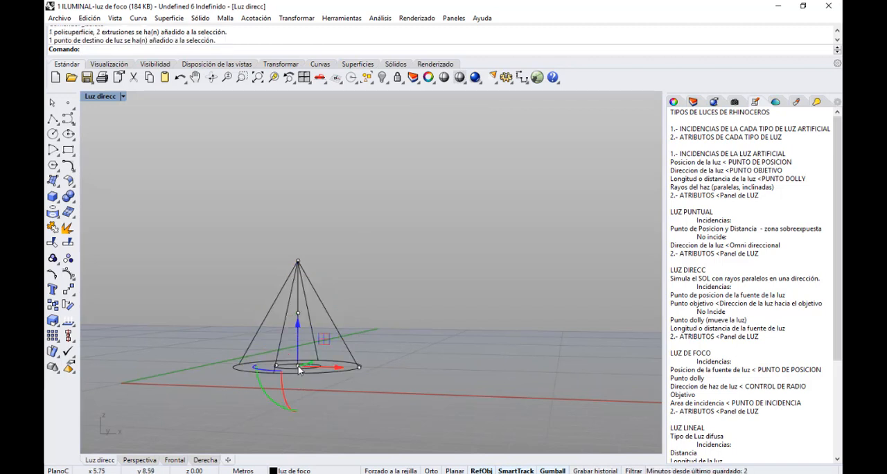
click(383, 78)
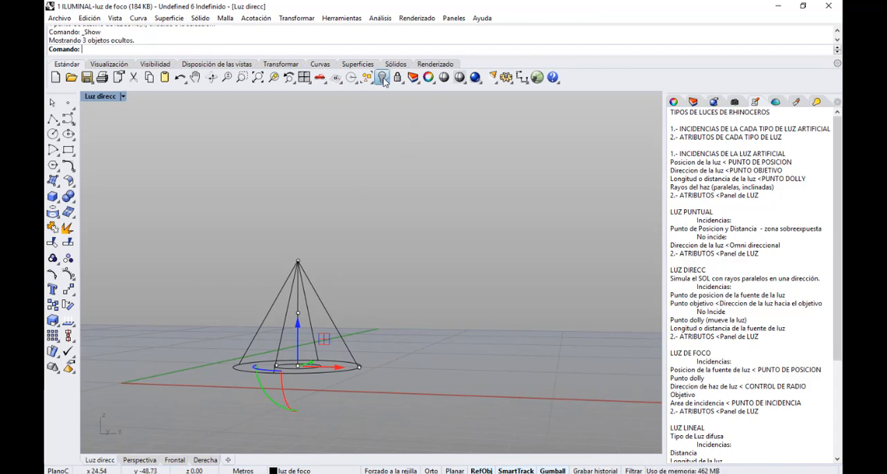
Set the Luz direcc viewport to Renderizado display and move the spotlight's target point toward the near side wall, slightly below the floor.
click(122, 97)
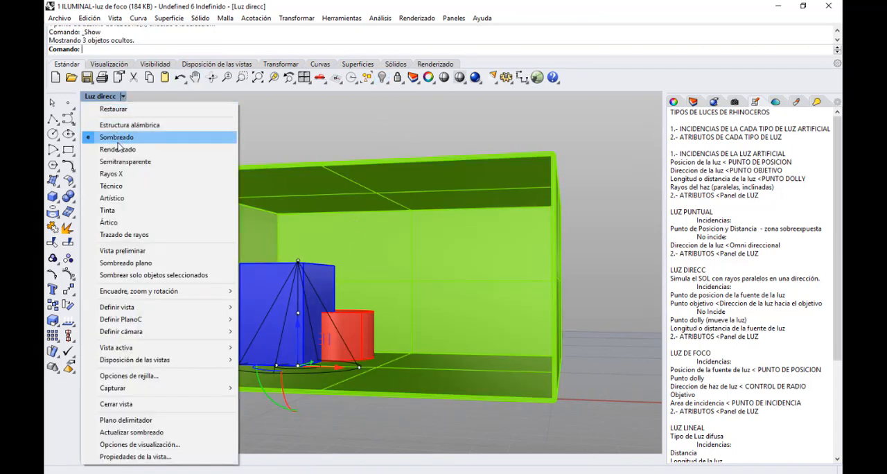
click(118, 149)
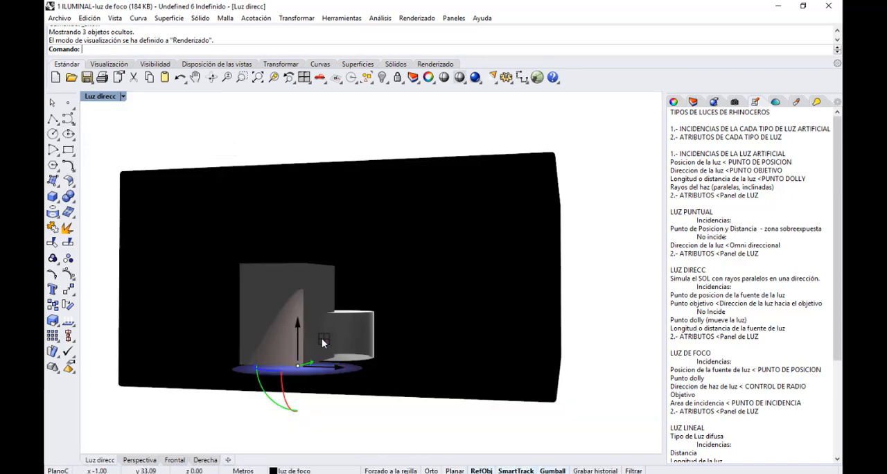
drag(323, 347, 272, 363)
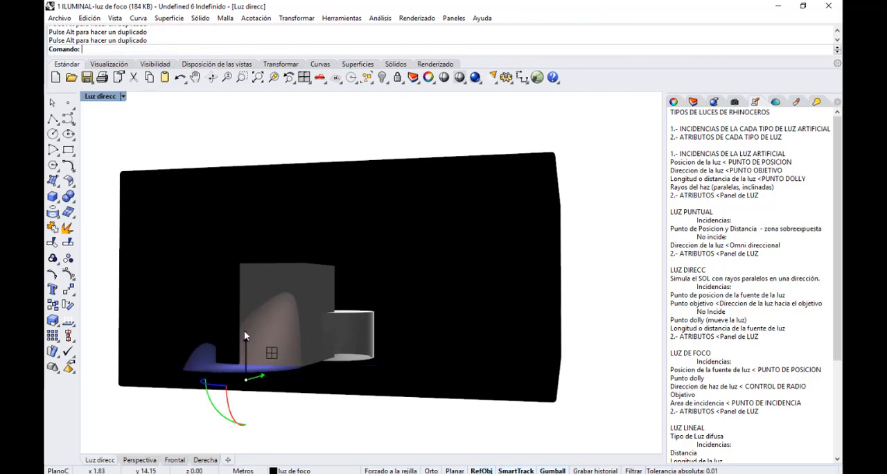
Switch the Luz direcc viewport to Sombreado display and restore the four-viewport layout.
click(122, 97)
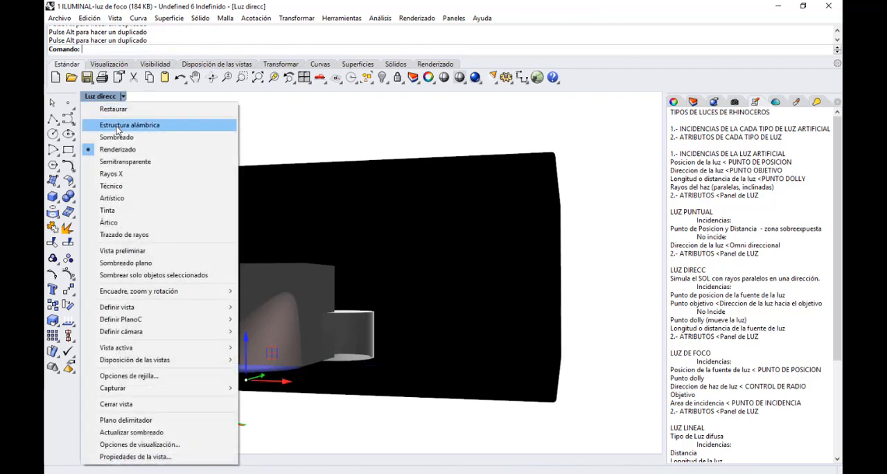
click(115, 137)
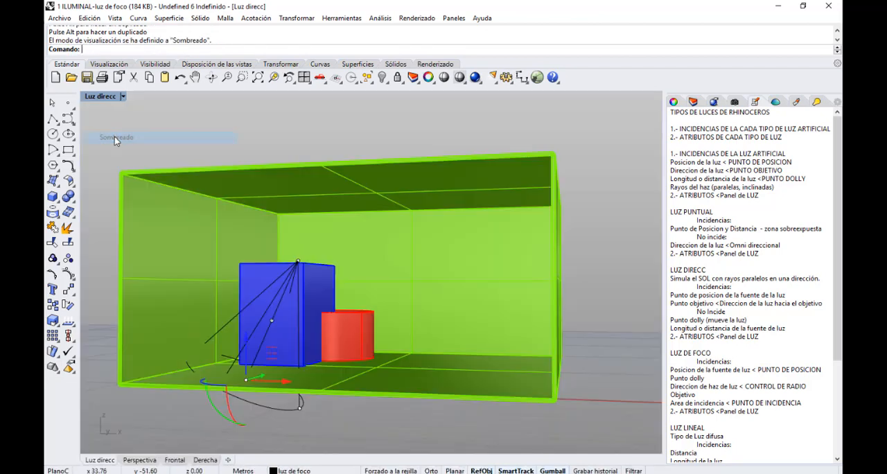
double_click(114, 97)
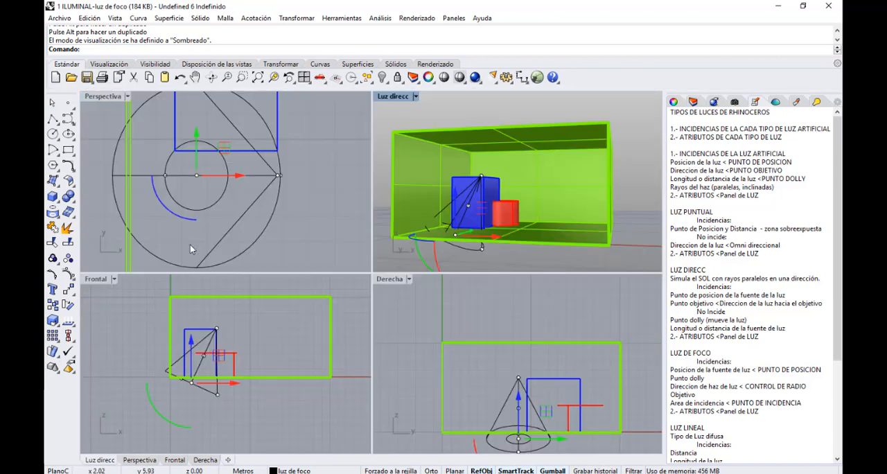
Return the Luz direcc viewport to Renderizado display and try moving the spotlight's target point across to the other side of its source.
click(416, 97)
click(411, 148)
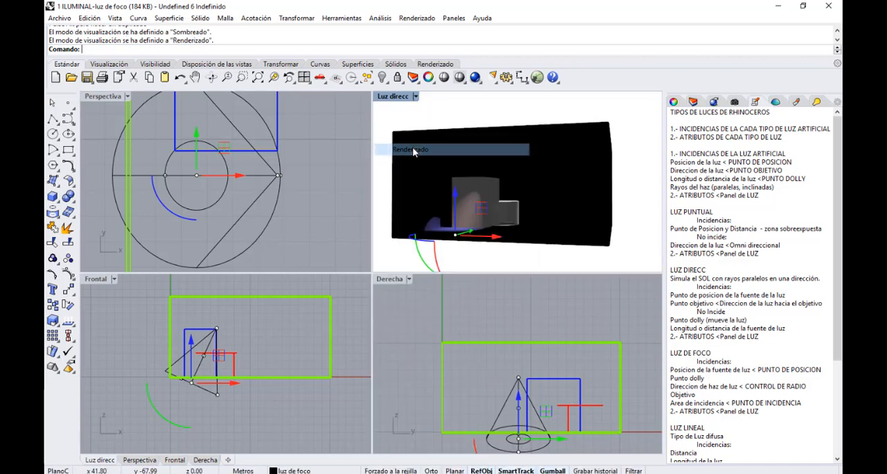
drag(234, 148, 248, 285)
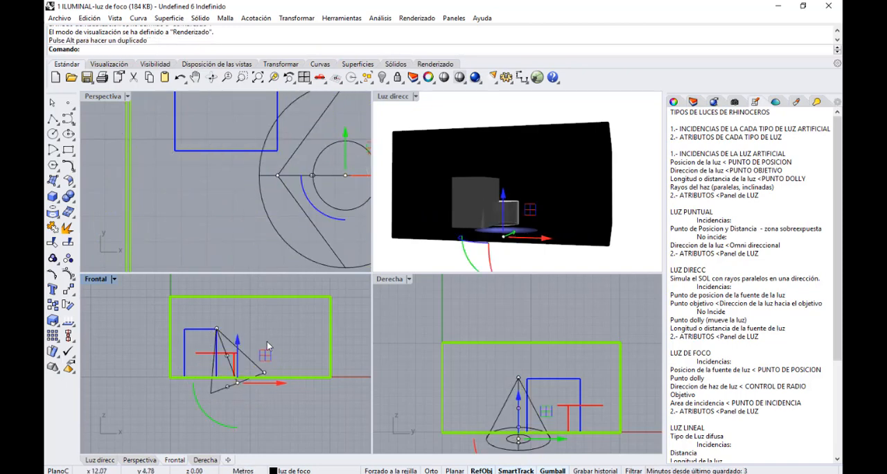
mouse_move(262, 353)
mouse_down()
mouse_move(255, 339)
mouse_move(276, 350)
mouse_move(266, 335)
mouse_move(249, 348)
mouse_up()
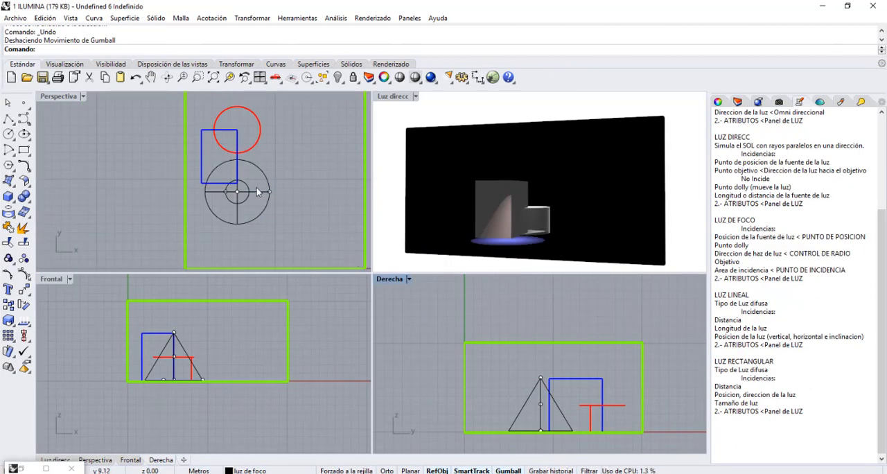
Select the spotlight in plan, open its light properties, and accept white as its colour.
click(258, 192)
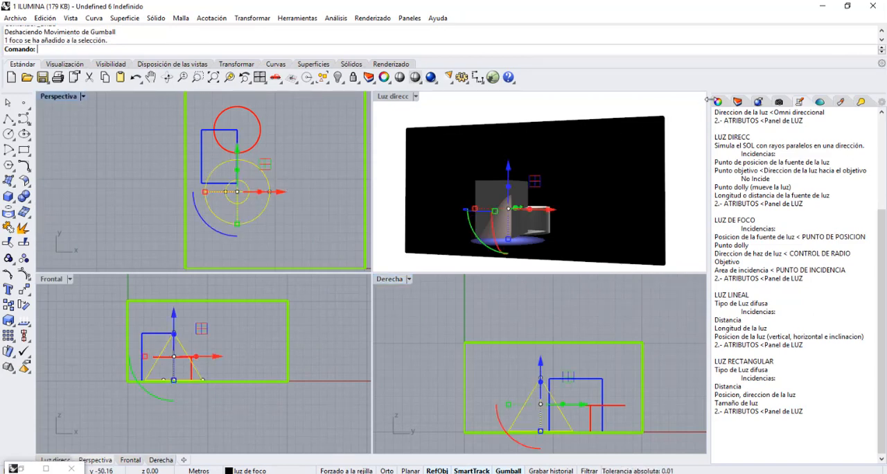
click(862, 105)
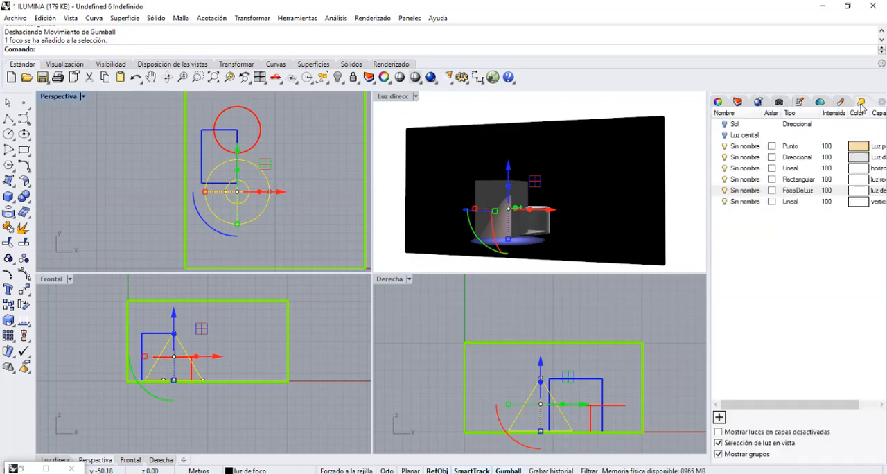
click(718, 103)
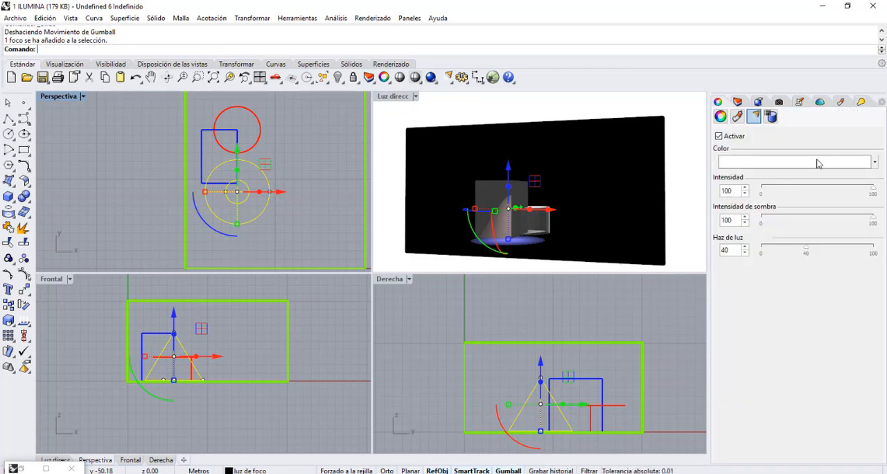
click(816, 166)
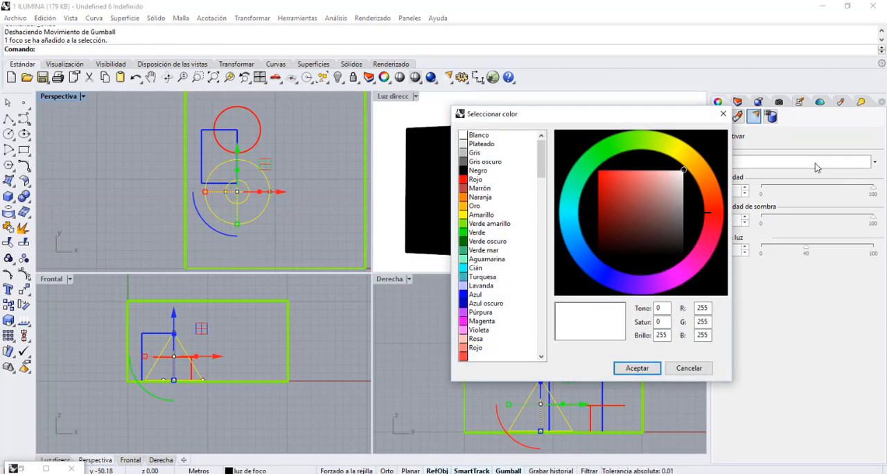
click(636, 368)
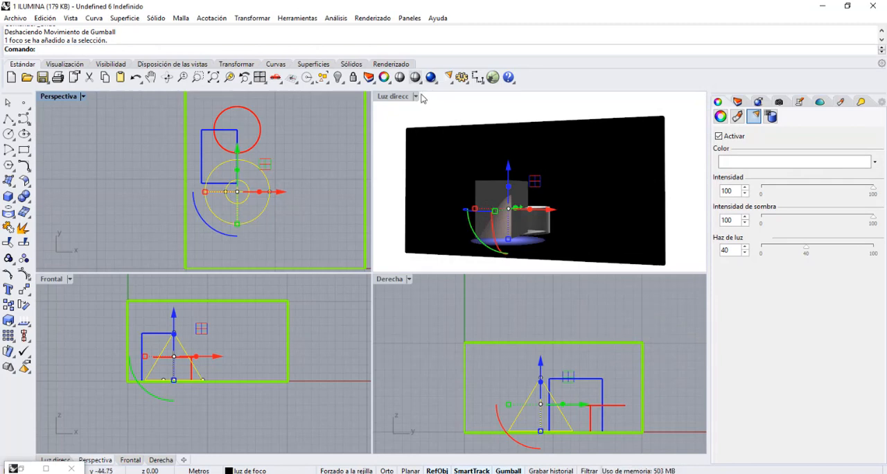
Maximize the Luz direcc viewport, set the spotlight's intensity to 68, and try shadow intensity 0 before returning it to 100.
double_click(398, 96)
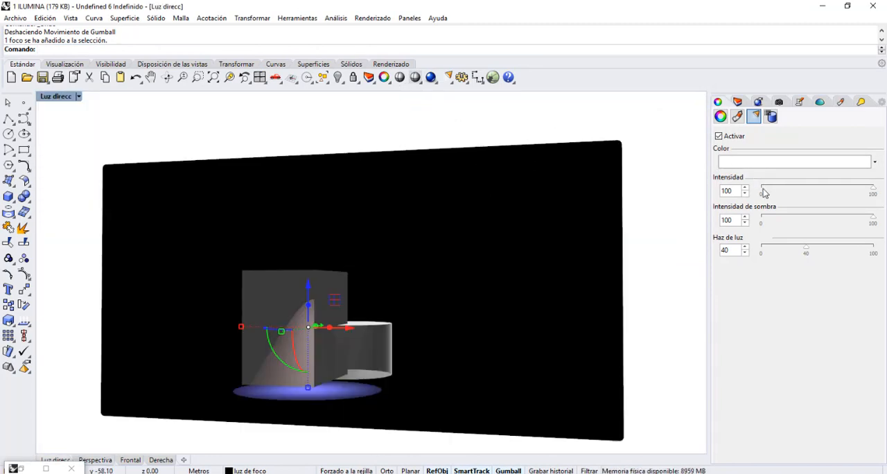
drag(765, 192, 838, 210)
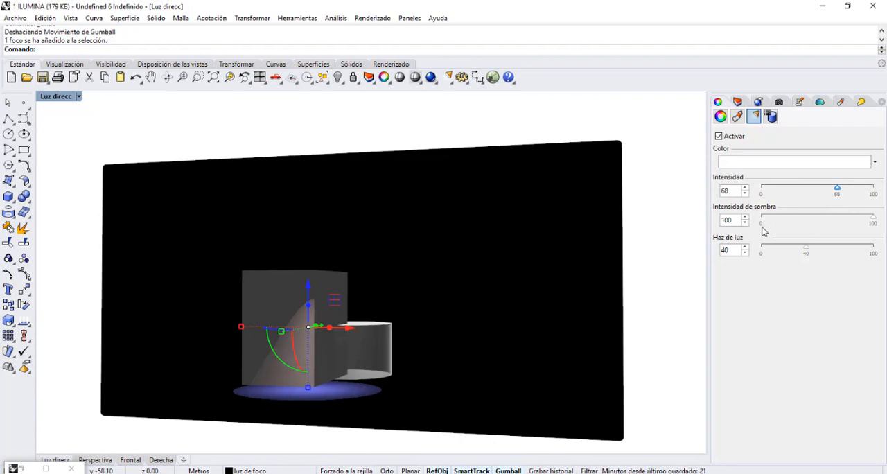
click(871, 223)
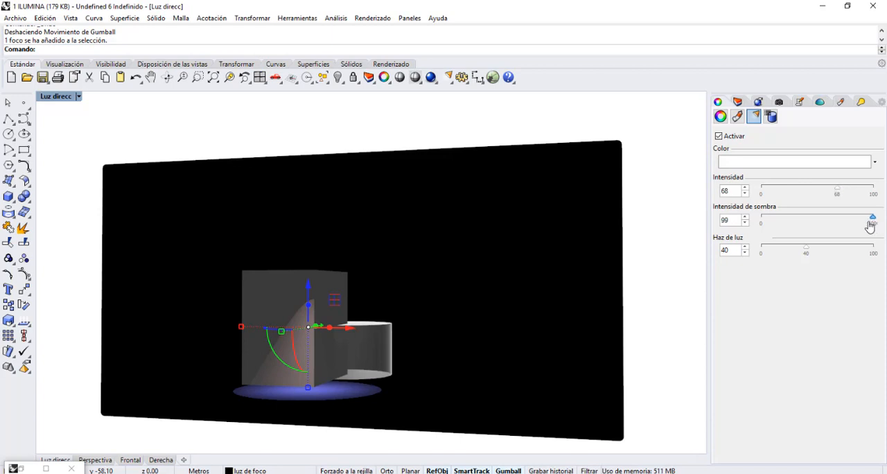
drag(870, 224, 759, 234)
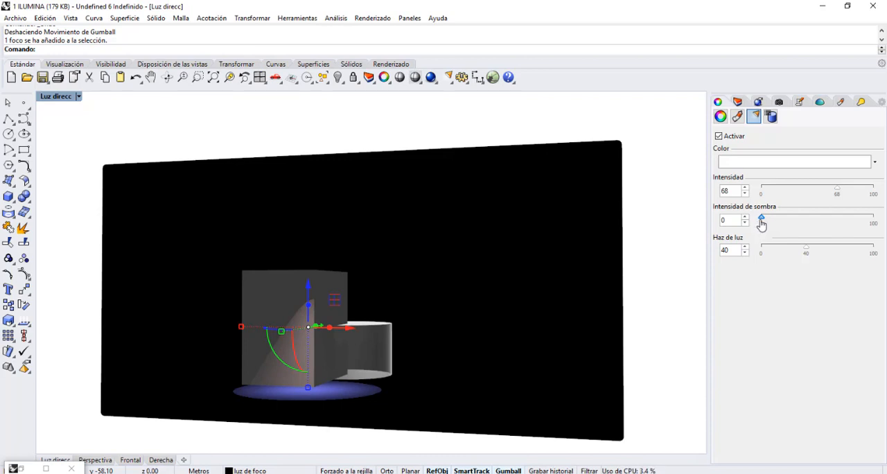
drag(761, 220, 882, 235)
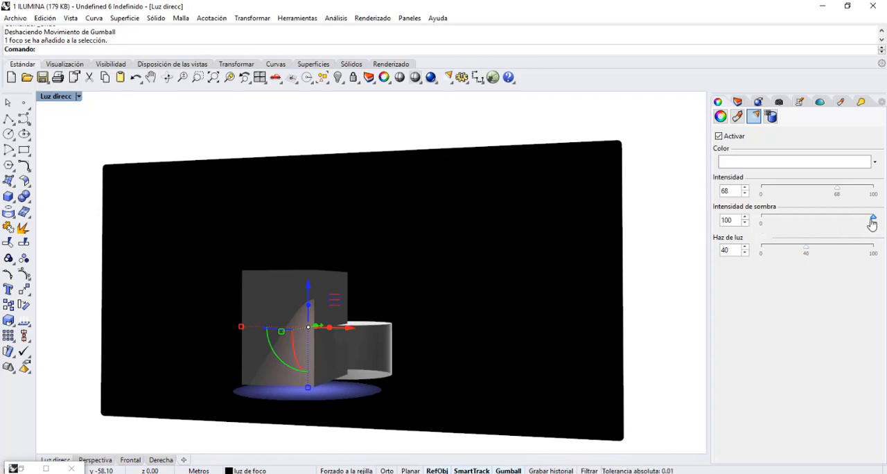
mouse_move(873, 219)
mouse_down()
mouse_move(814, 222)
mouse_move(876, 222)
mouse_up()
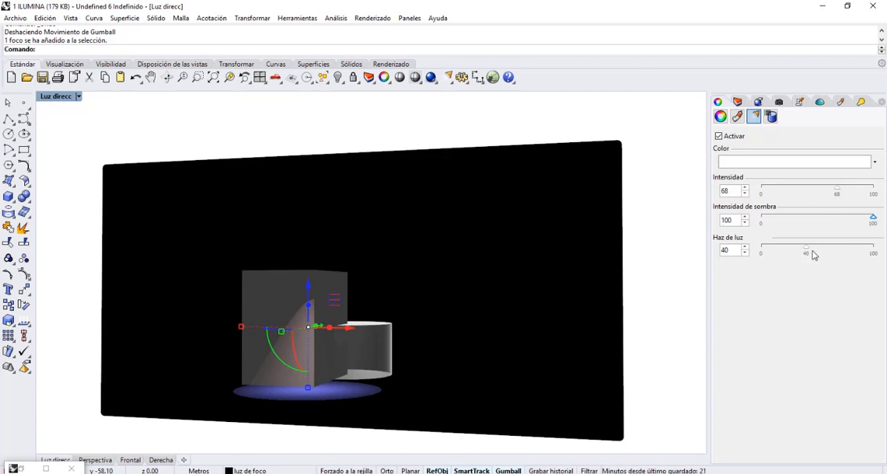
Try the spotlight's Haz de luz value at 0 and 100, and set it to 37.
drag(805, 249, 757, 255)
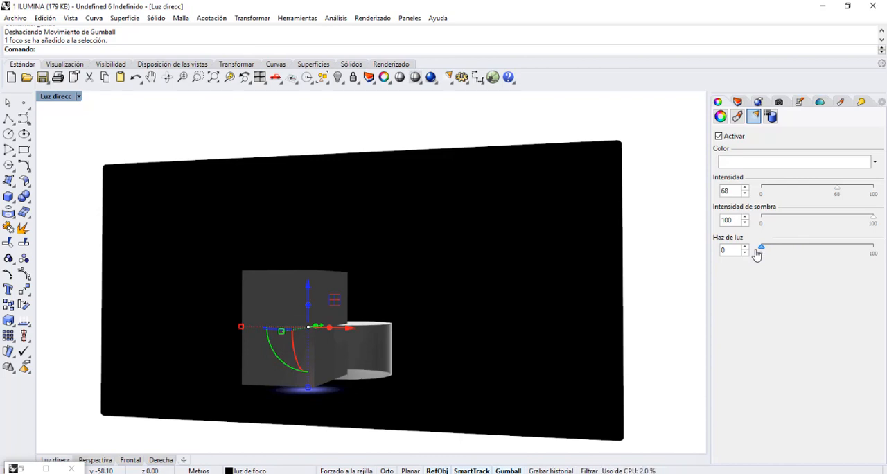
drag(758, 254, 877, 260)
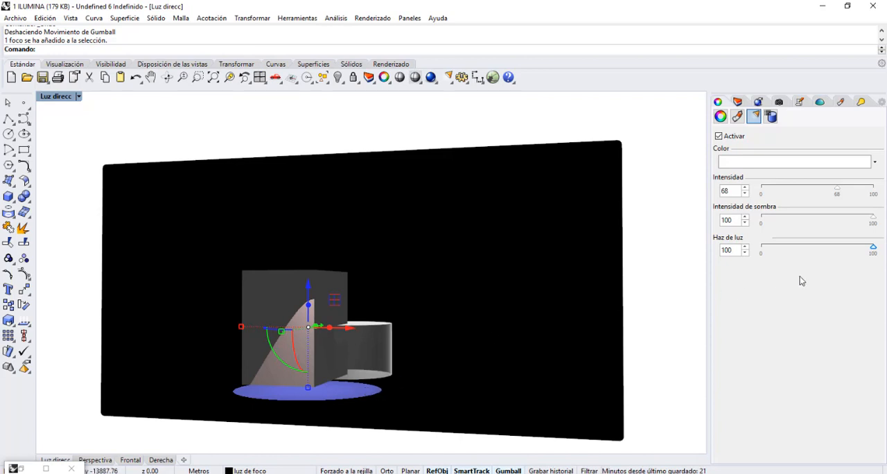
drag(873, 249, 802, 253)
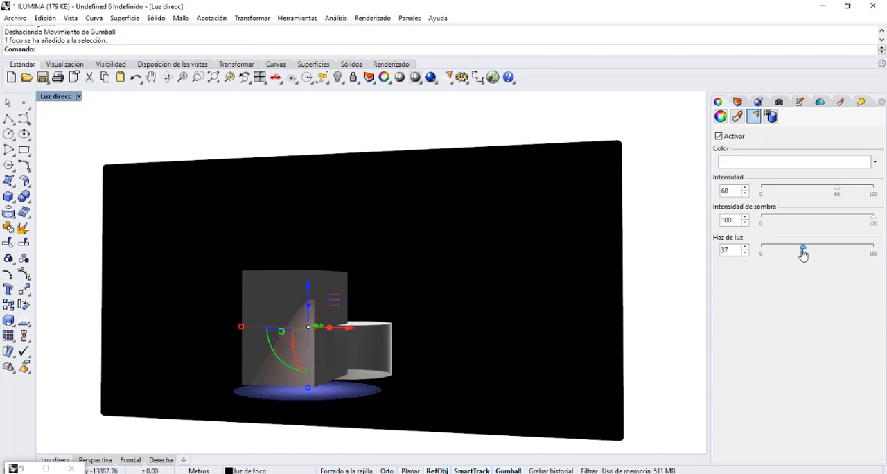
Deselect the spotlight, render the Luz direcc view, and minimize the finished render window.
click(448, 129)
click(427, 79)
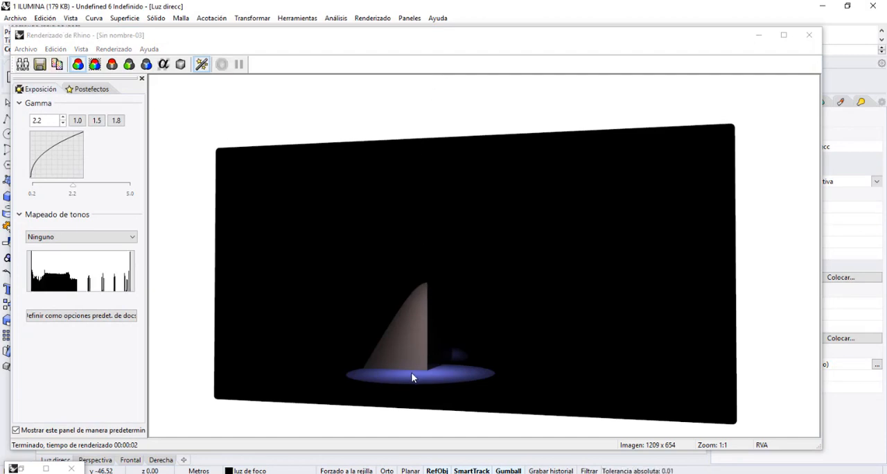
click(761, 37)
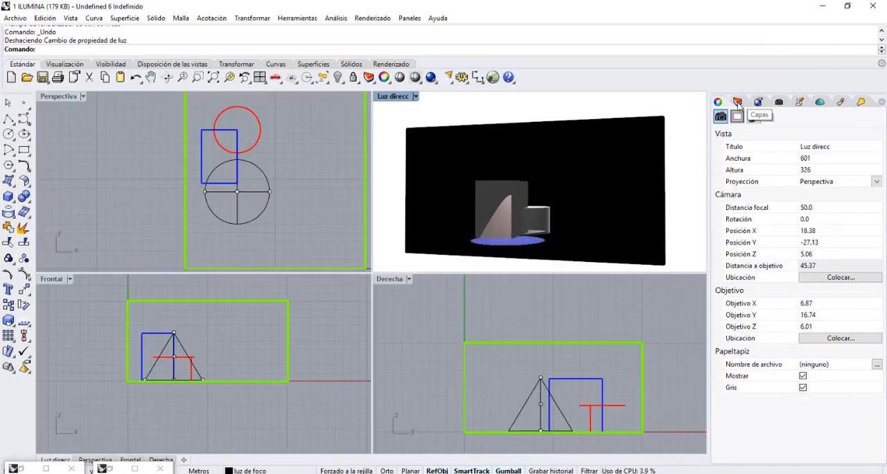
Turn on the vertical sublayer of luz lineal, make it current, and turn off the luz de foco layer.
click(738, 102)
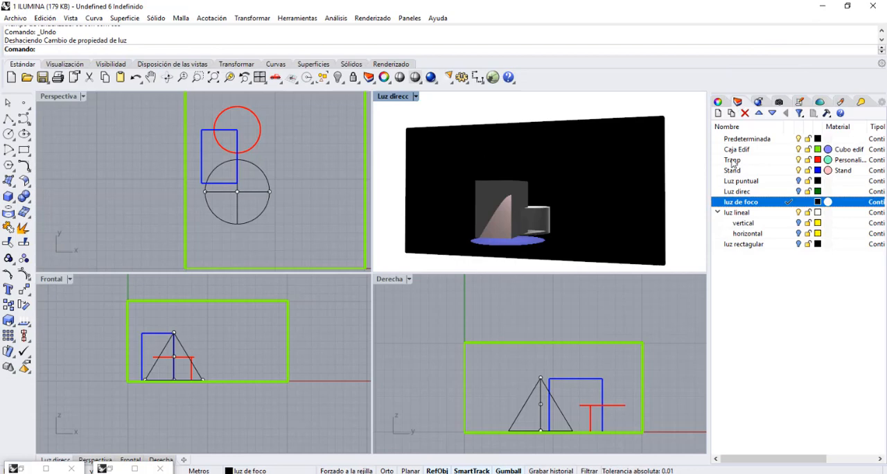
click(798, 223)
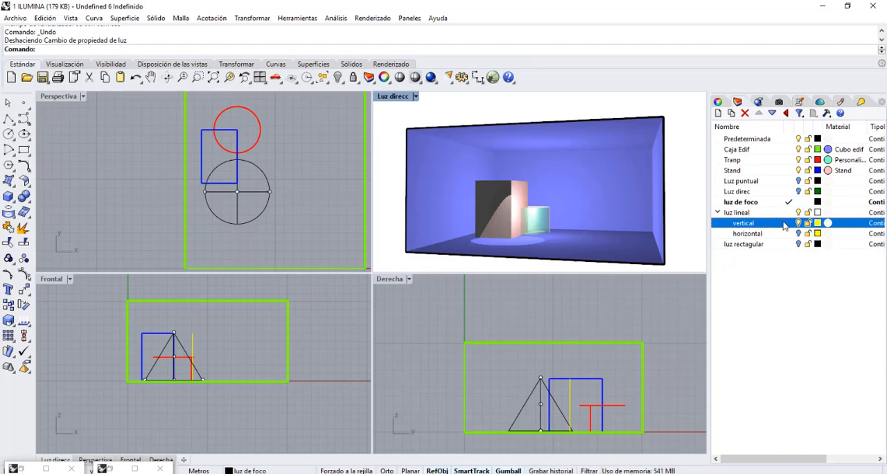
click(789, 222)
click(799, 202)
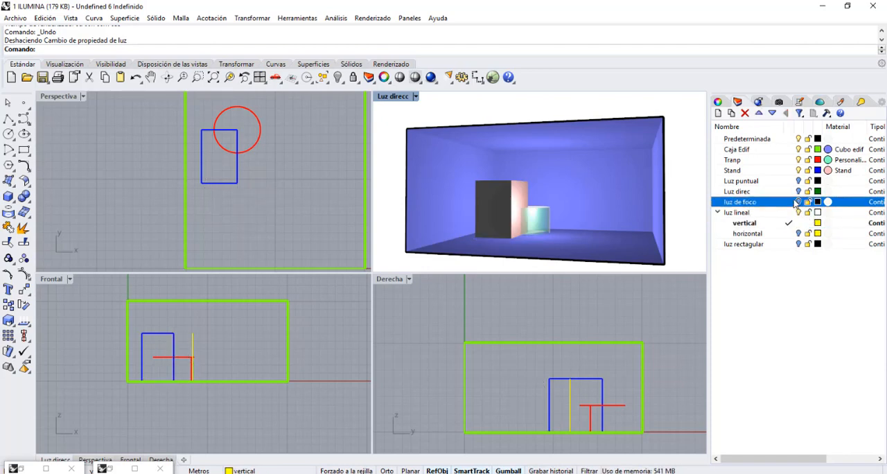
Restore the saved Luz lineal view in the rendered viewport.
click(780, 103)
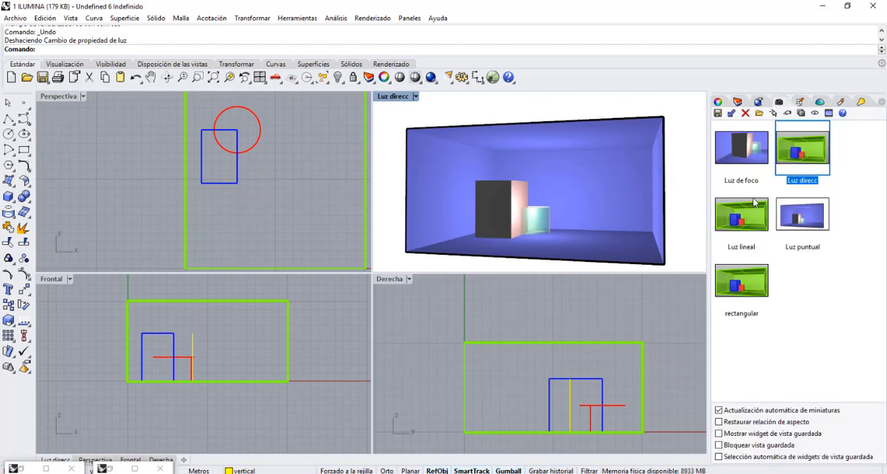
click(742, 219)
double_click(742, 219)
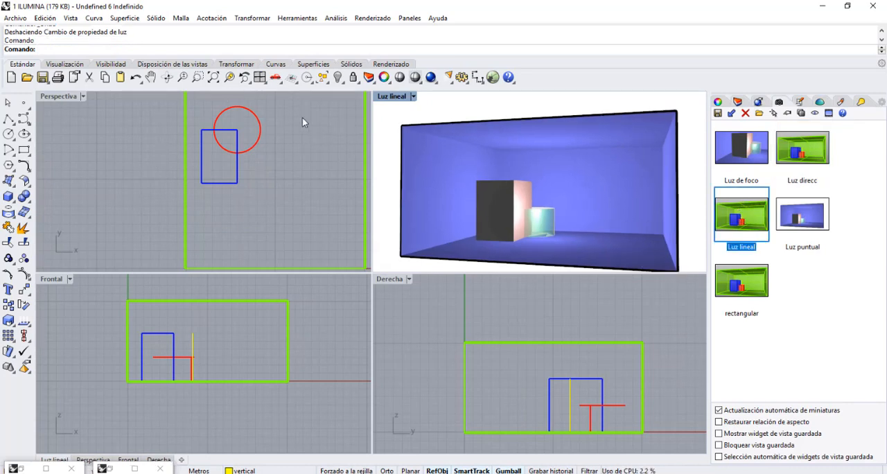
Try a new linear light drawn lengthwise across the room floor in the plan view, check the lighting notes, and undo the light.
click(448, 77)
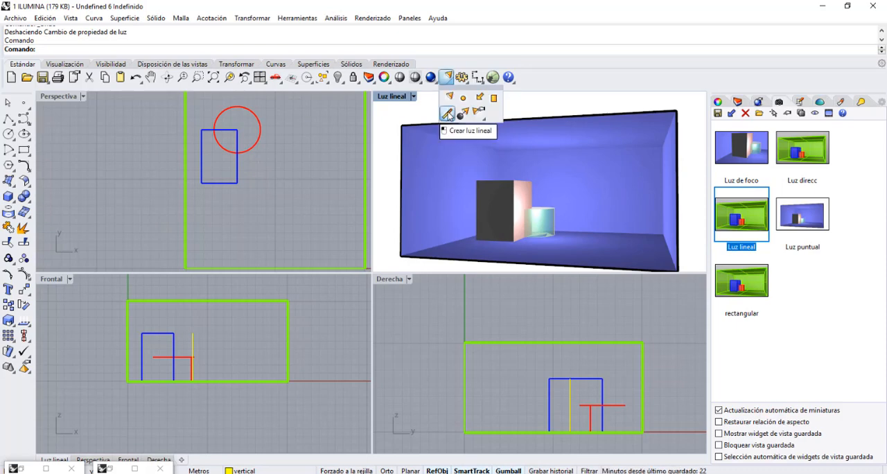
click(447, 113)
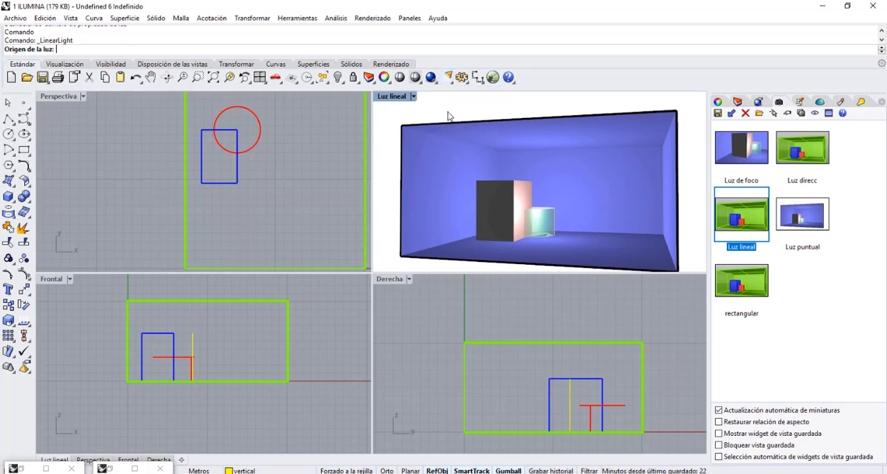
click(312, 135)
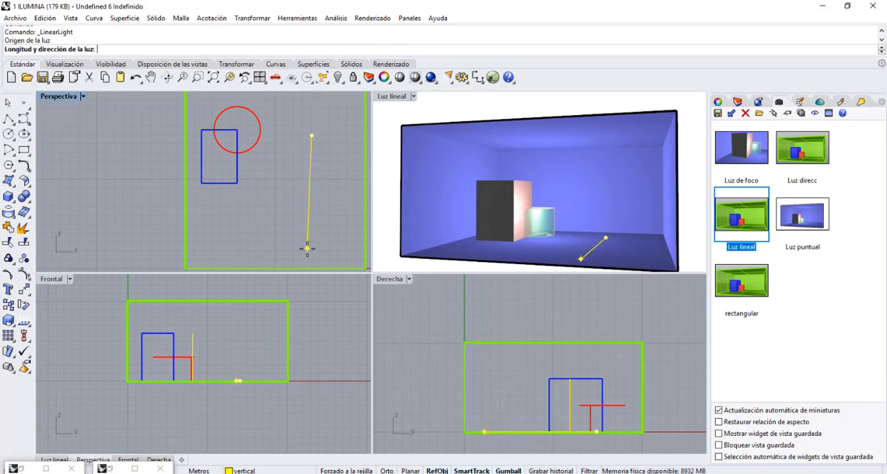
click(309, 247)
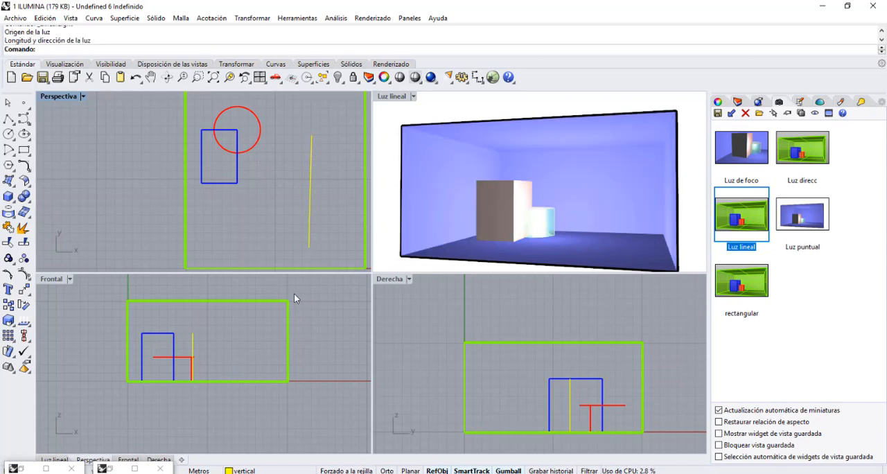
click(309, 214)
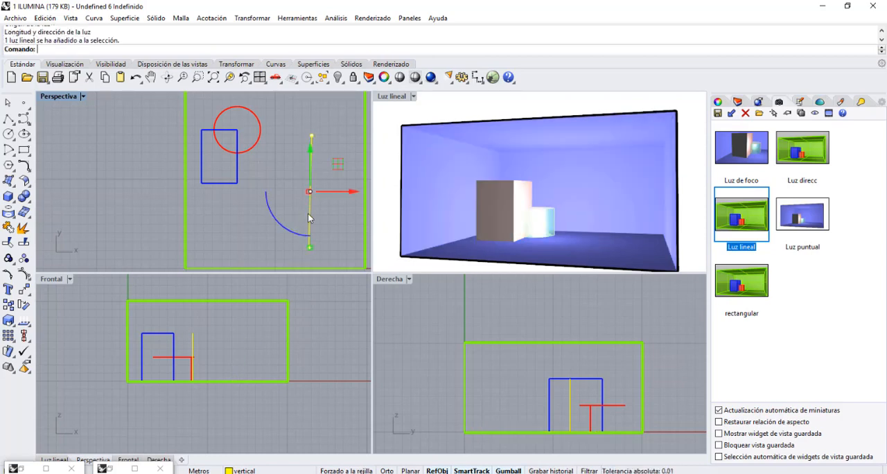
click(799, 102)
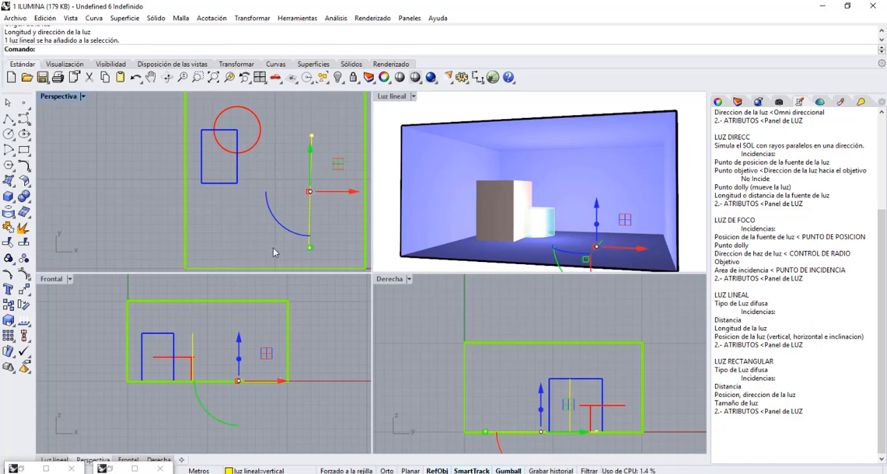
key(ctrl+x)
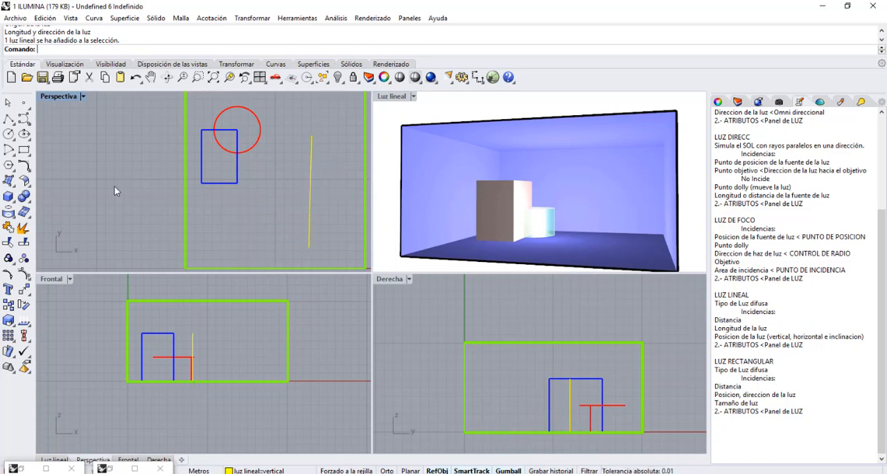
key(ctrl+z)
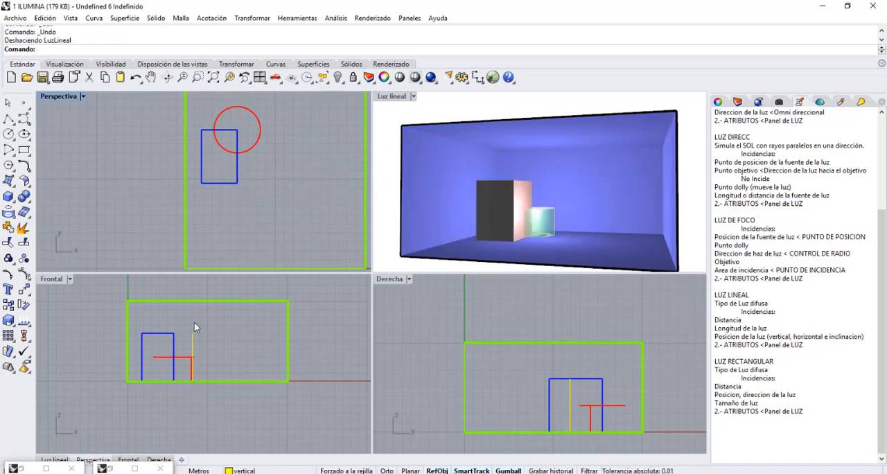
Shift the existing vertical linear light slightly toward the room's front, render the Luz lineal view, and minimize the render window.
click(194, 345)
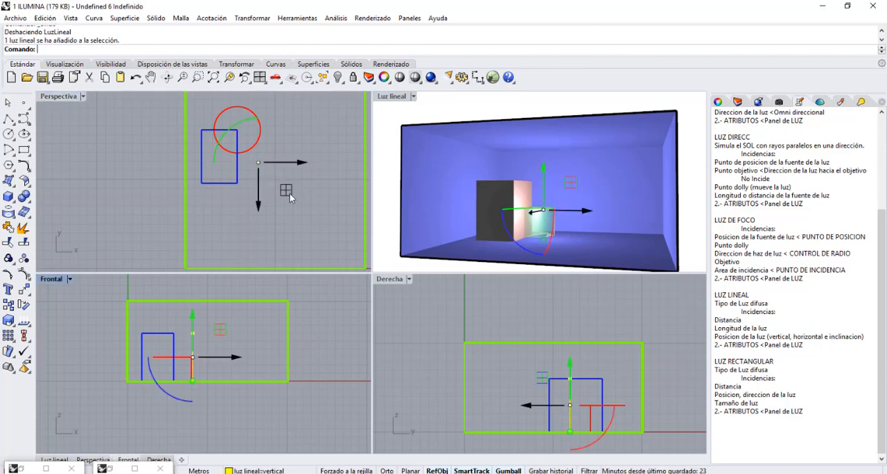
drag(298, 195, 280, 195)
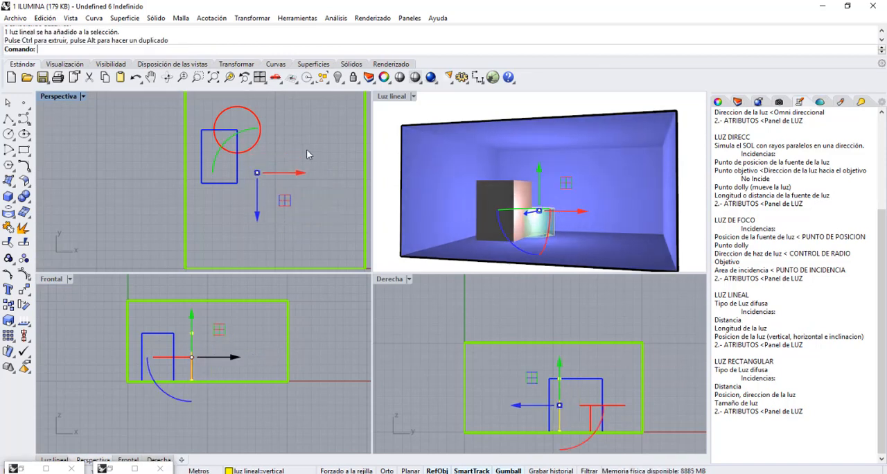
click(393, 96)
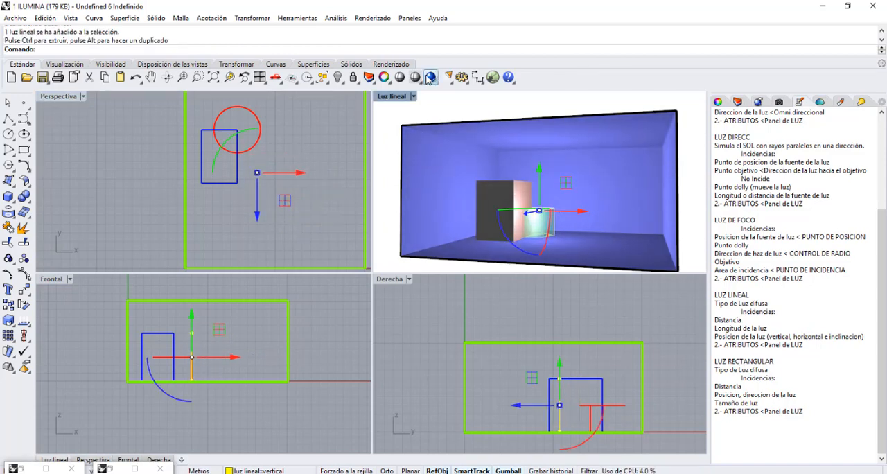
click(430, 76)
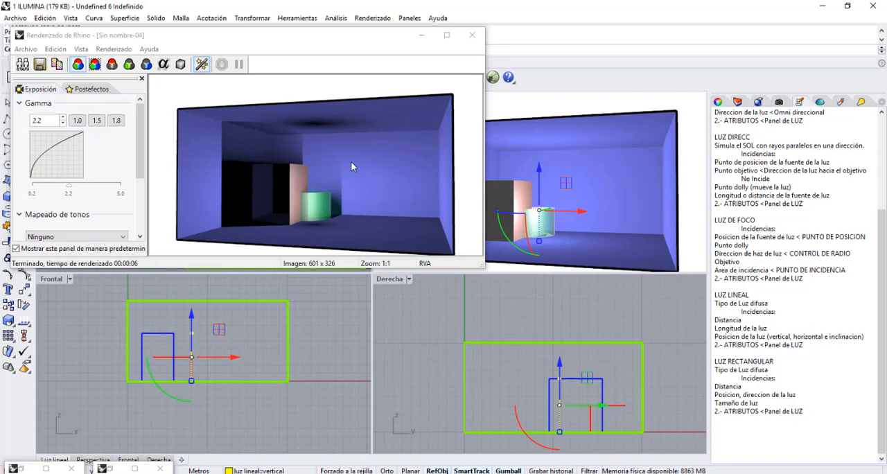
click(423, 36)
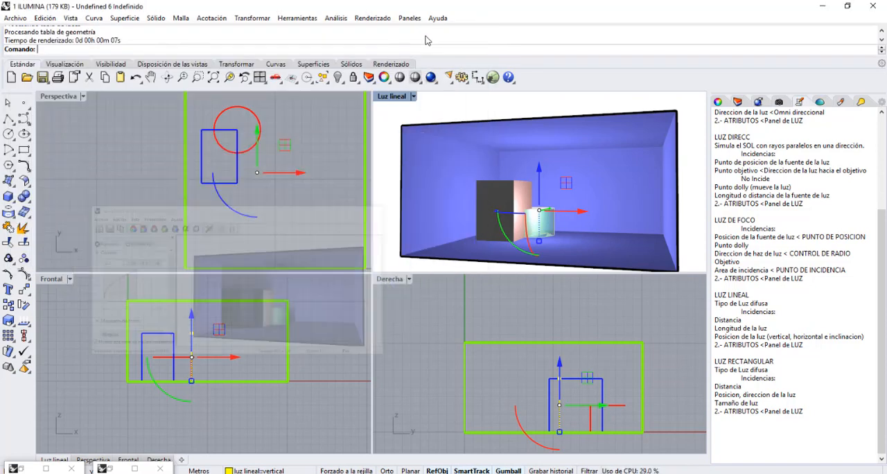
Move the vertical linear light away from the box and cylinder toward the front corner, render Luz lineal again, and minimize the result.
drag(285, 145, 328, 185)
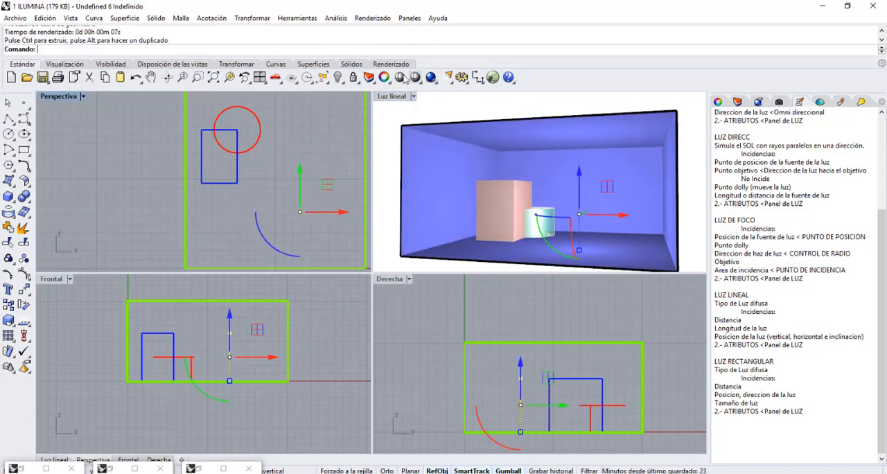
click(390, 96)
click(431, 77)
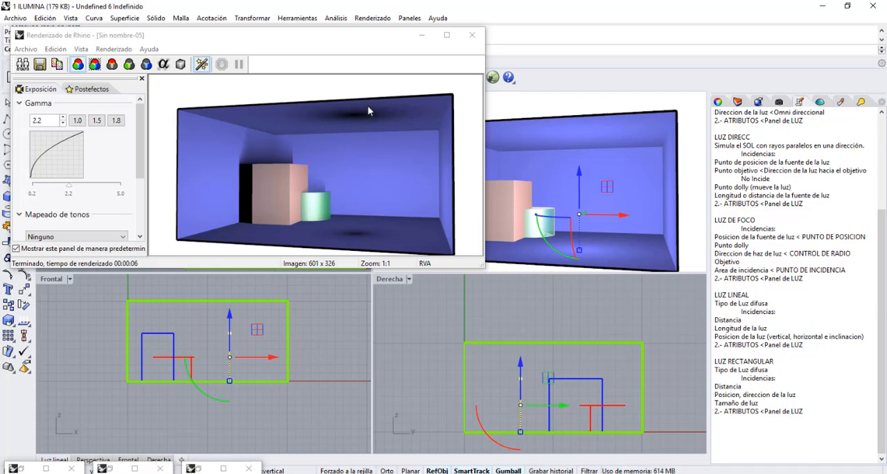
click(421, 36)
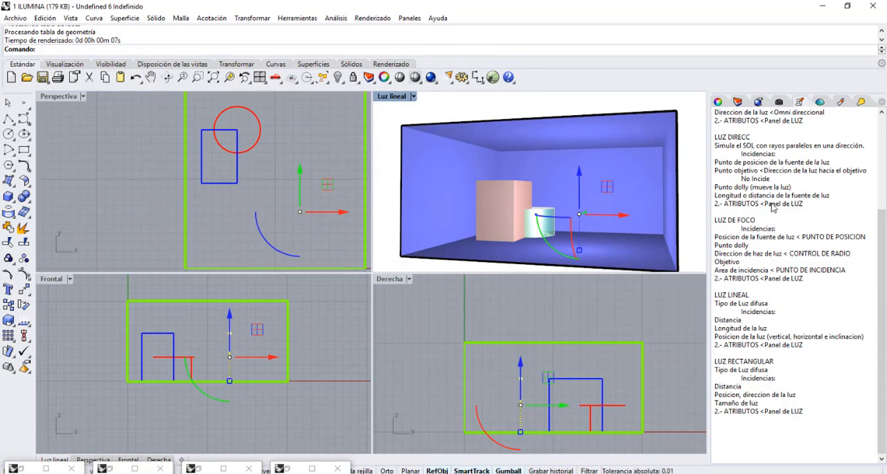
Turn on the horizontal sublayer of luz lineal as the current layer, and turn off the vertical sublayer.
click(739, 102)
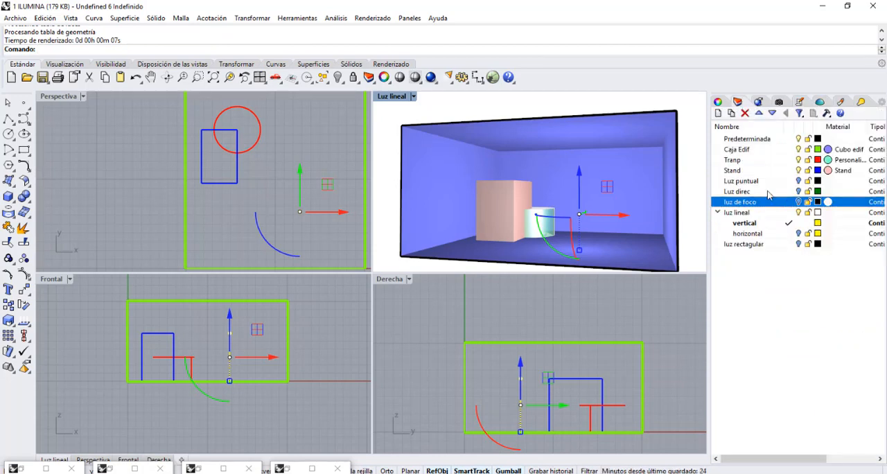
click(798, 234)
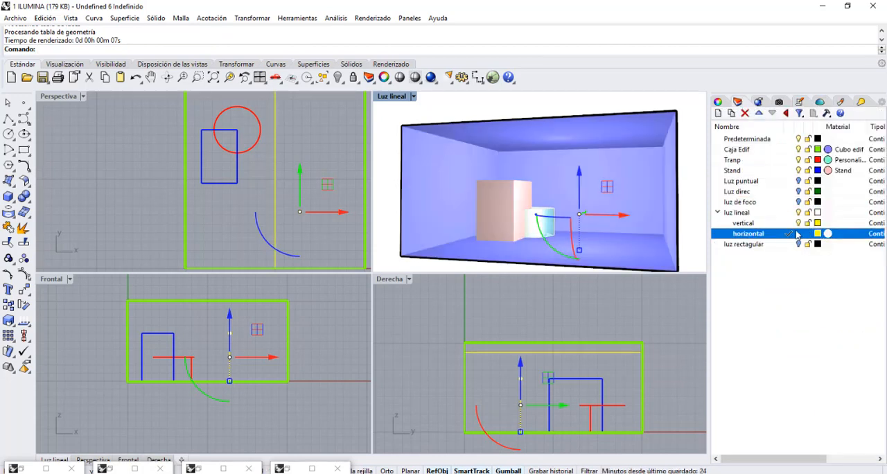
click(799, 223)
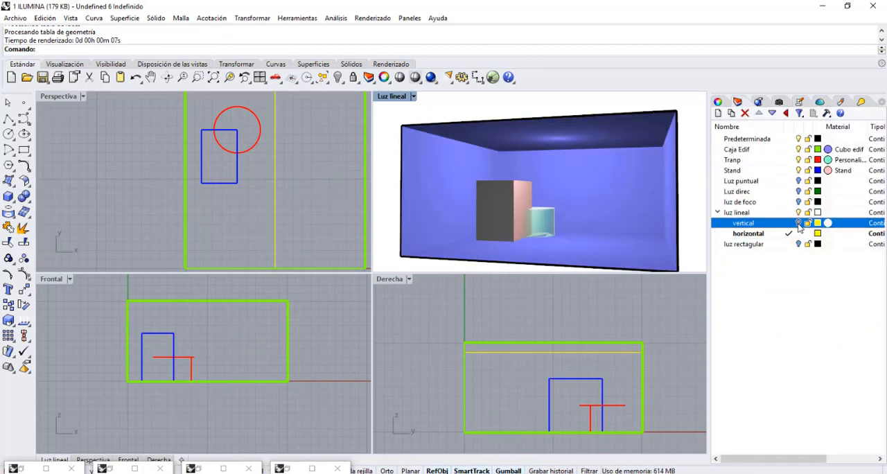
Select the horizontal linear light near the ceiling, render the Luz lineal view, and minimize the render window.
scroll(260, 193, down, 3)
click(262, 194)
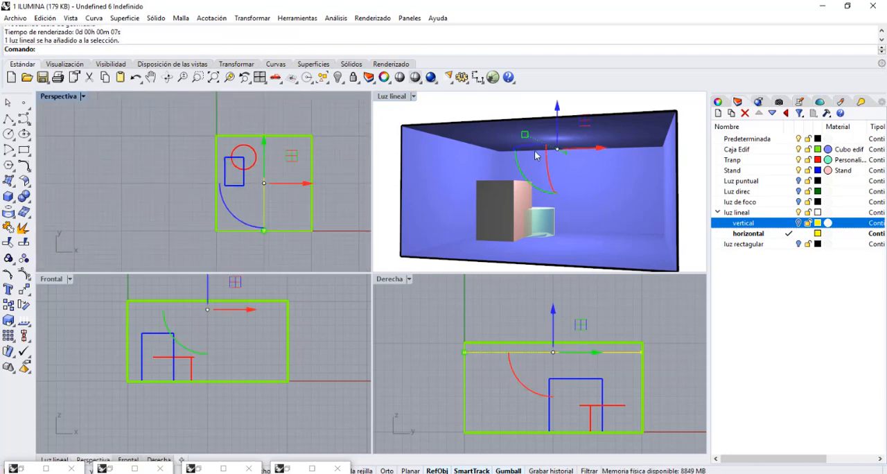
click(414, 98)
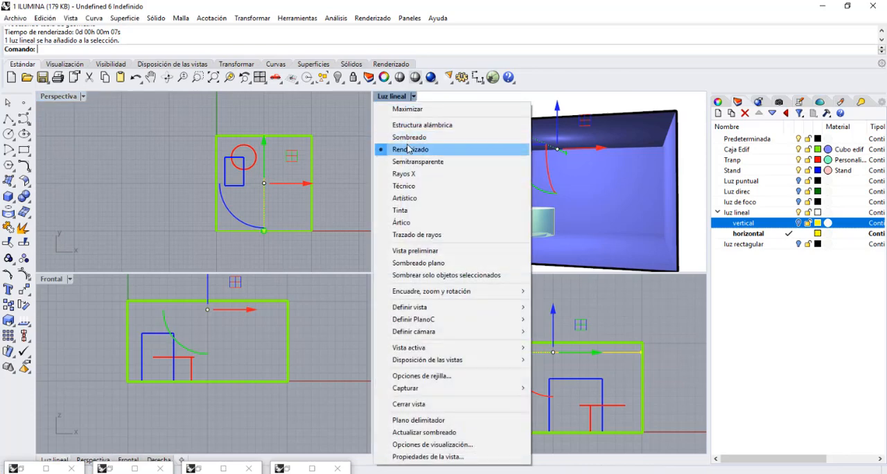
click(431, 77)
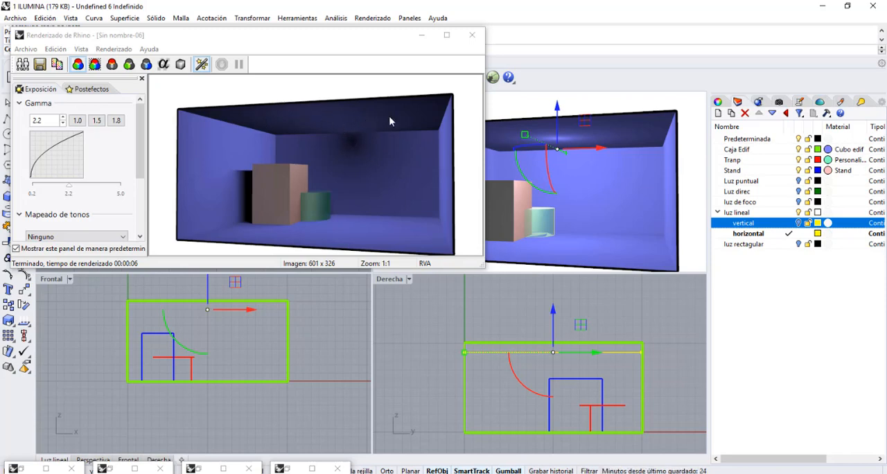
click(421, 35)
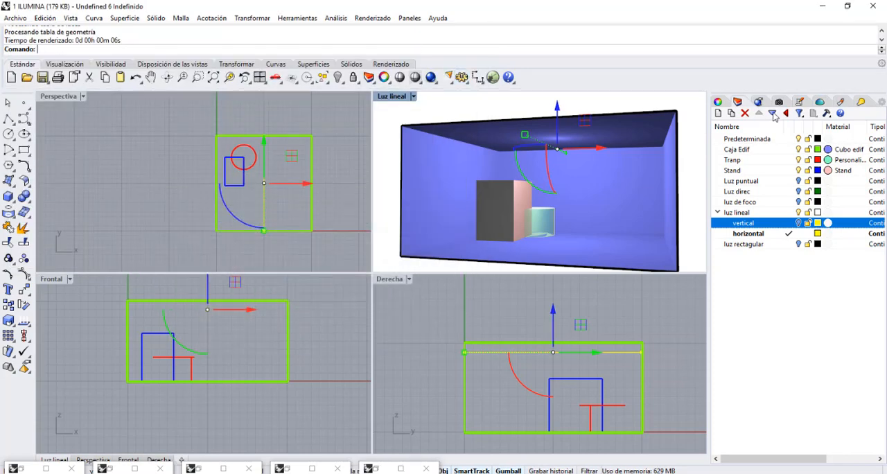
With the lighting notes displayed, lower the horizontal linear light to about the room's mid-height, render Luz lineal, and minimize the render.
click(799, 102)
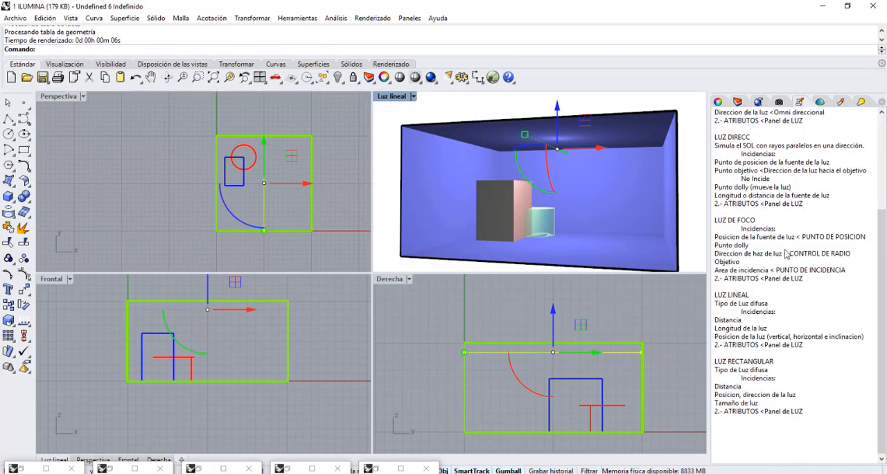
scroll(798, 262, down, 1)
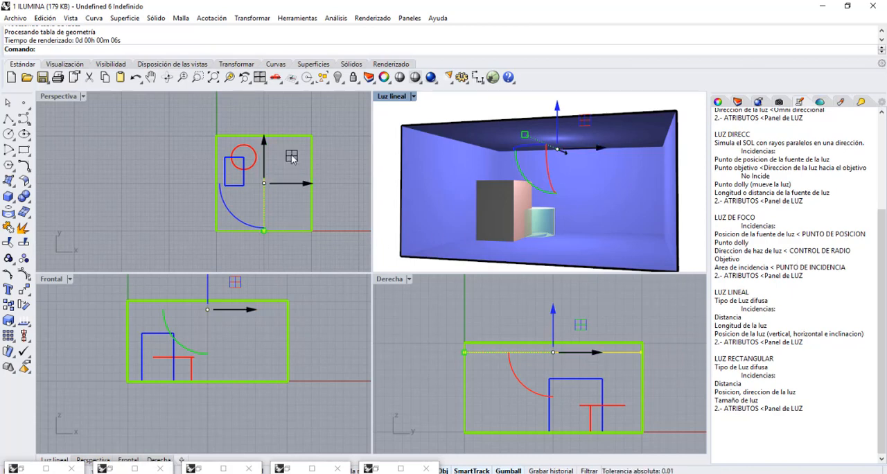
drag(233, 284, 233, 317)
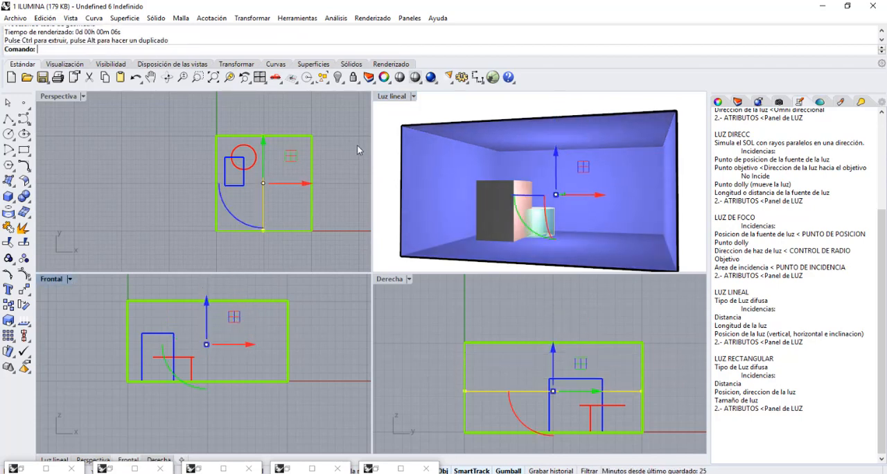
click(431, 77)
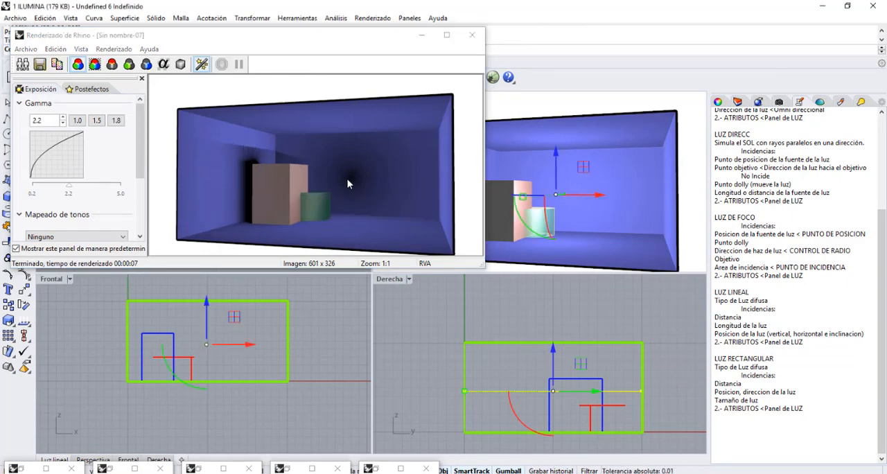
click(422, 35)
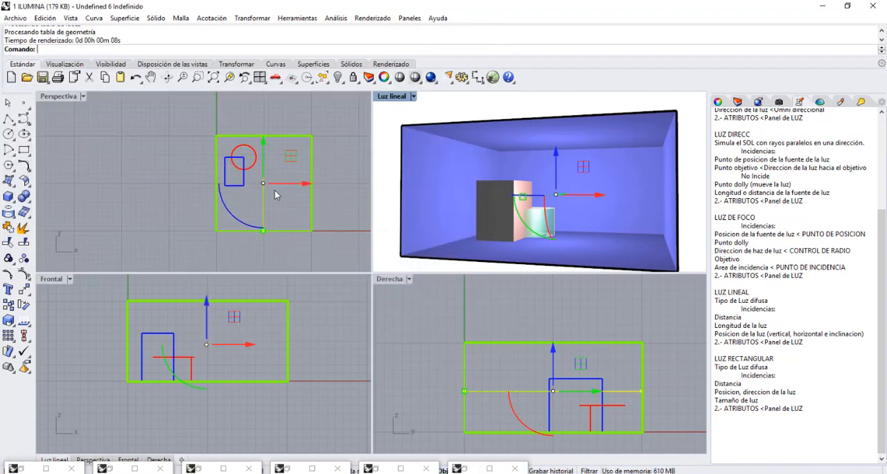
Move the horizontal linear light sideways over the box, render the Luz lineal view, and minimize the render window.
drag(293, 164, 276, 164)
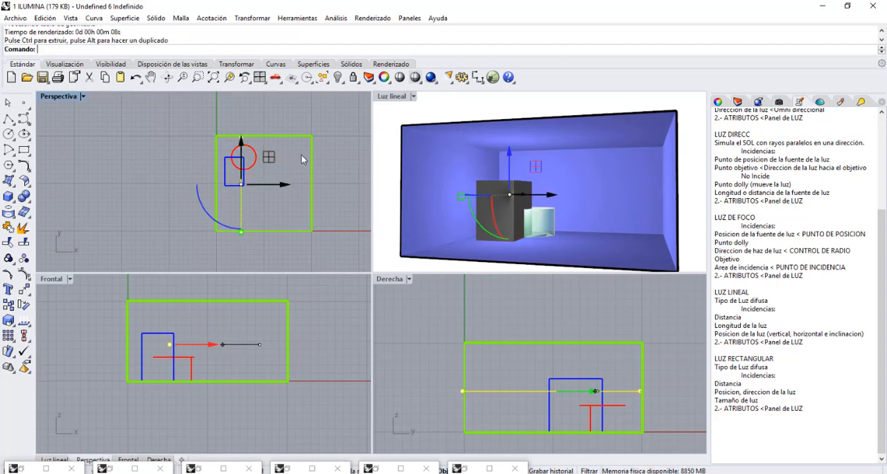
click(405, 97)
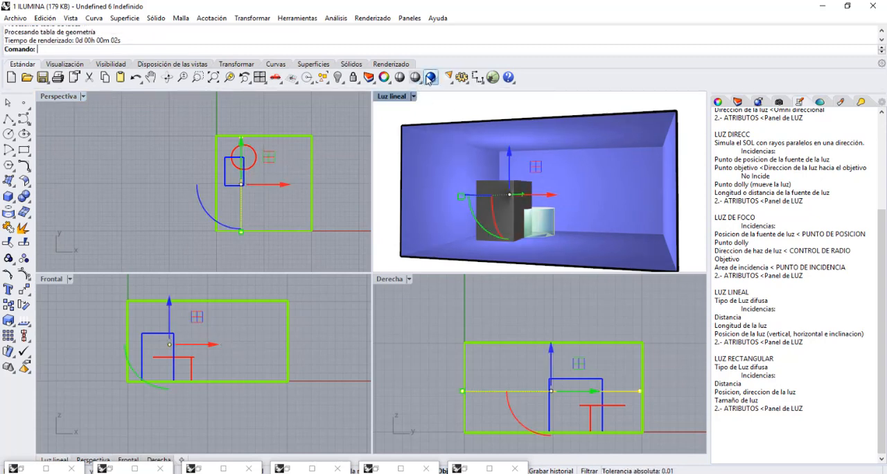
click(431, 76)
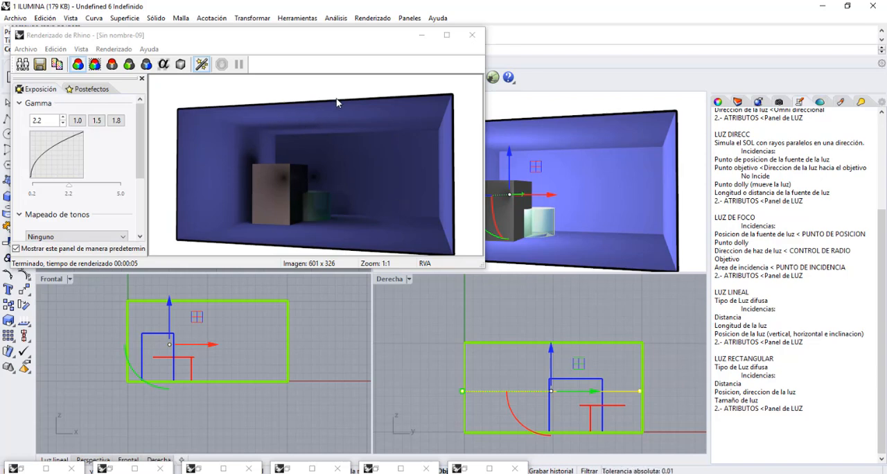
click(422, 35)
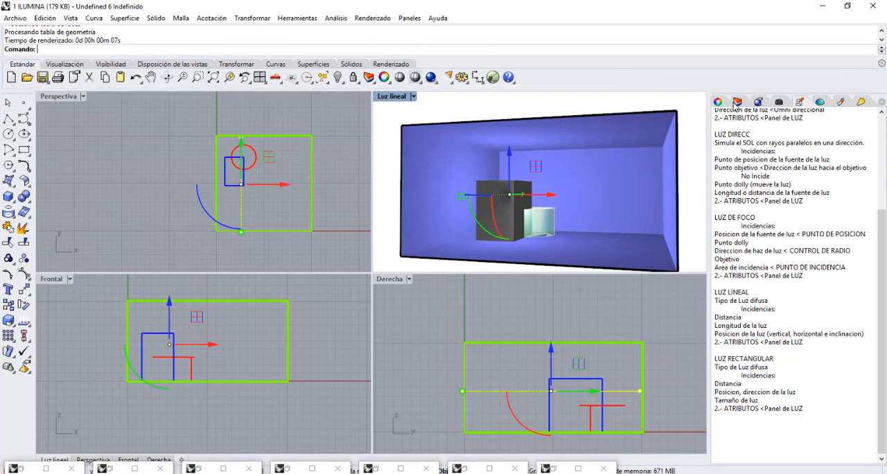
Show the linear light's properties, review the latest render, and minimize it again.
click(719, 103)
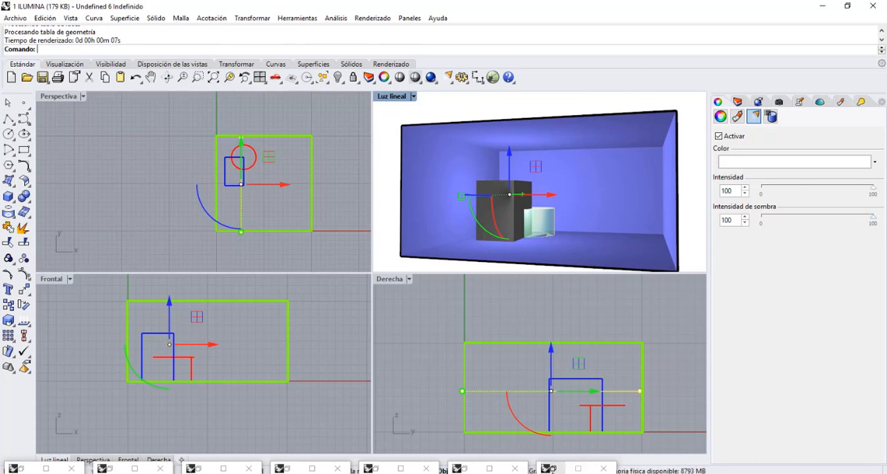
click(551, 471)
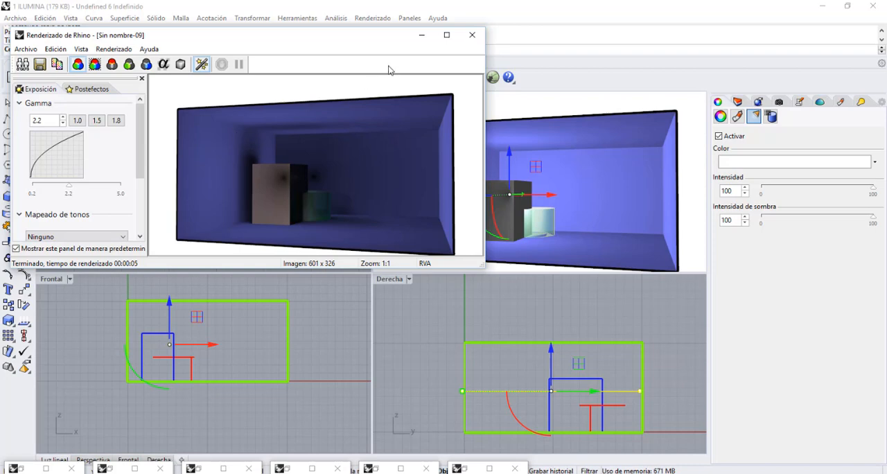
click(421, 34)
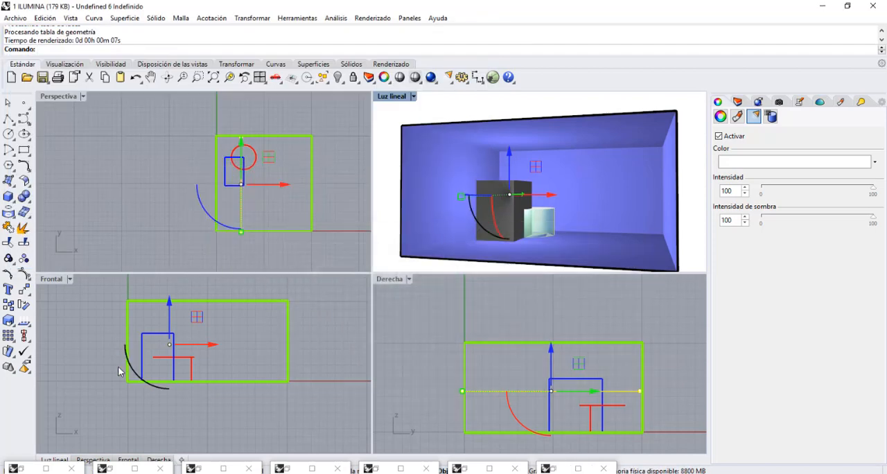
Close six of the minimized render windows and deselect the horizontal linear light.
click(68, 469)
click(156, 469)
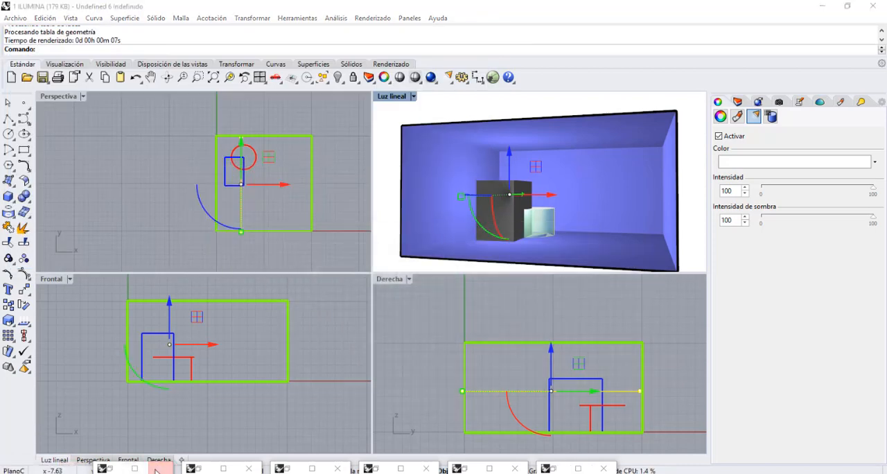
click(248, 469)
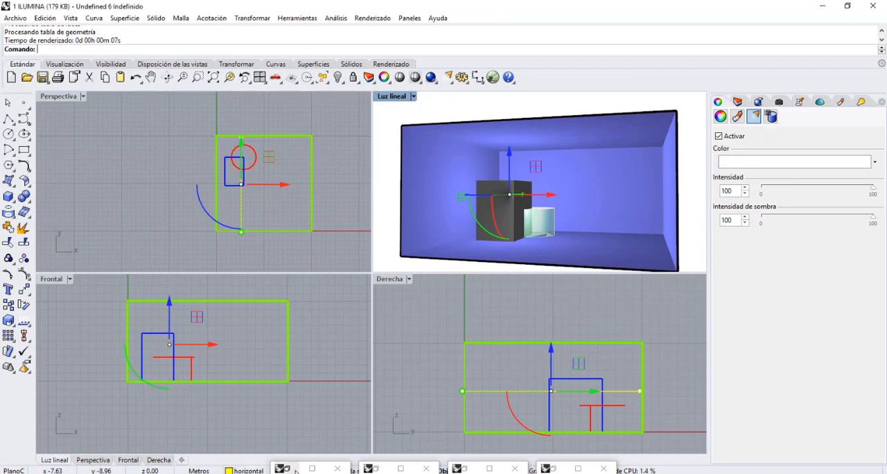
click(335, 469)
click(426, 469)
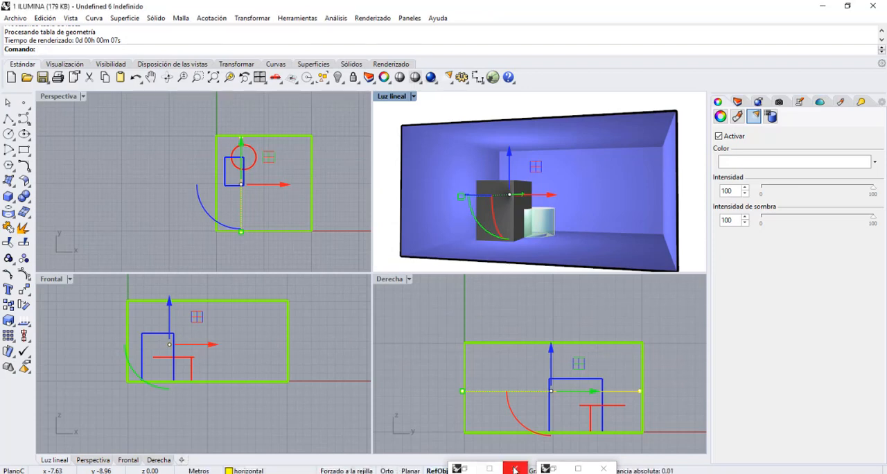
click(514, 470)
click(339, 116)
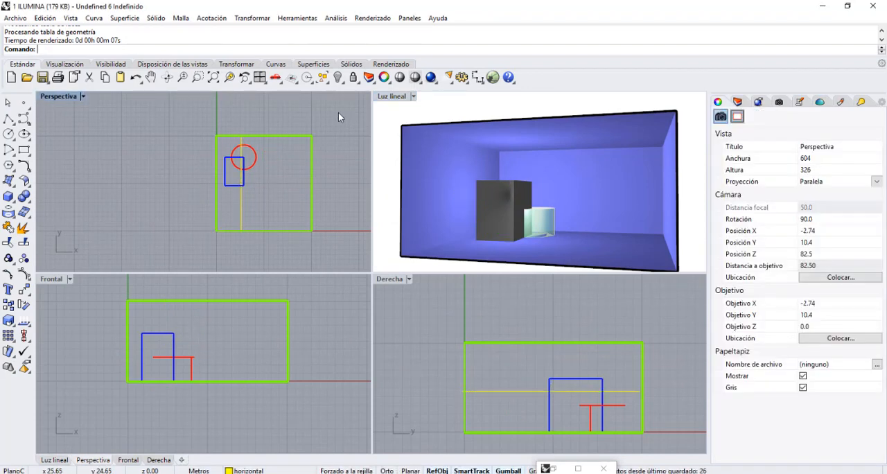
With the Luz lineal viewport active, display the saved views and select the one named rectangular.
click(402, 98)
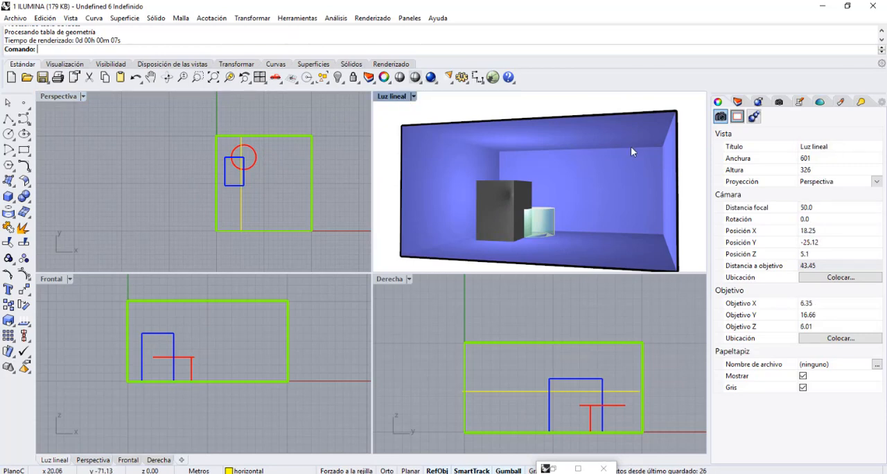
click(780, 102)
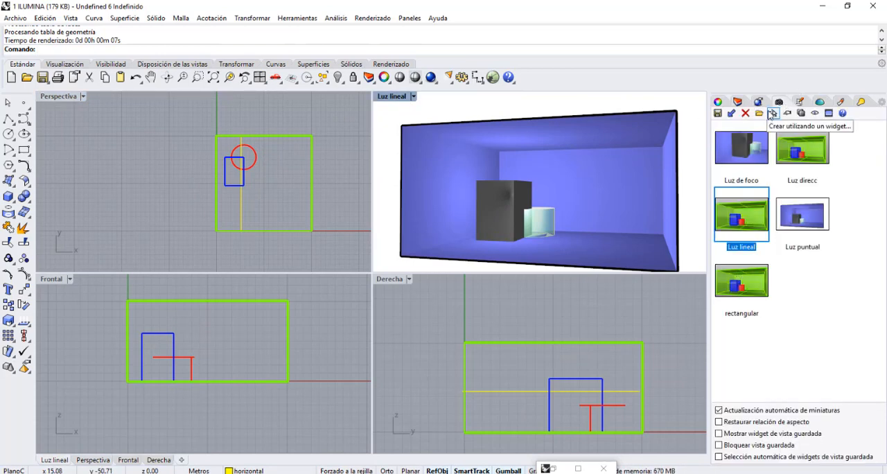
click(753, 283)
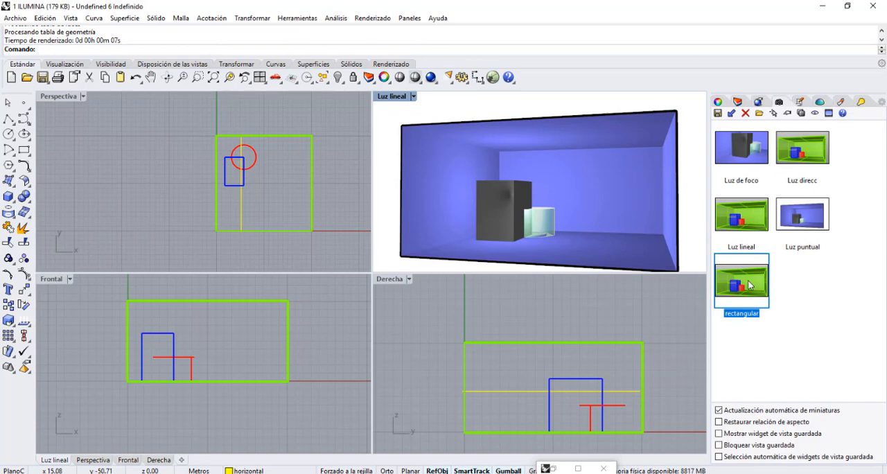
Turn on the luz rectagular layer, make it current, and hide the horizontal linear light's layer.
click(739, 102)
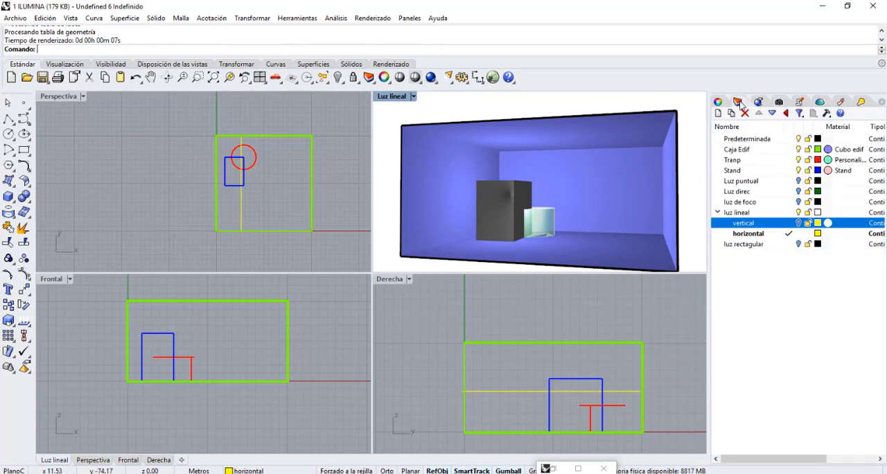
click(799, 244)
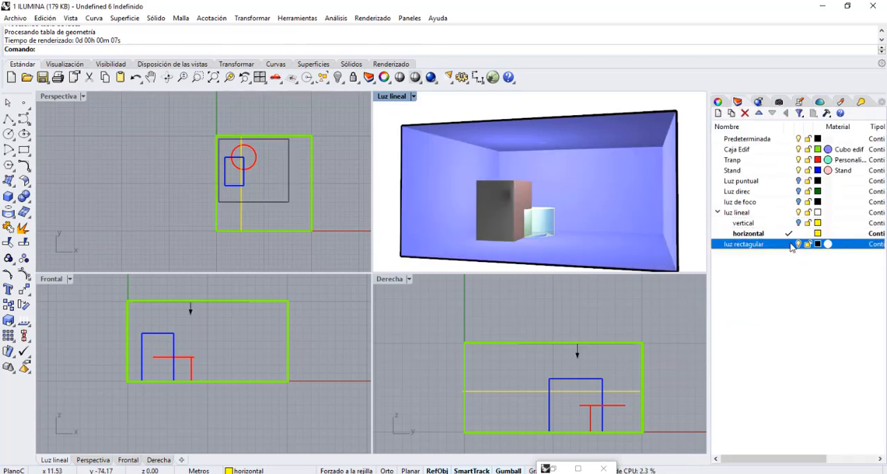
double_click(780, 246)
click(799, 235)
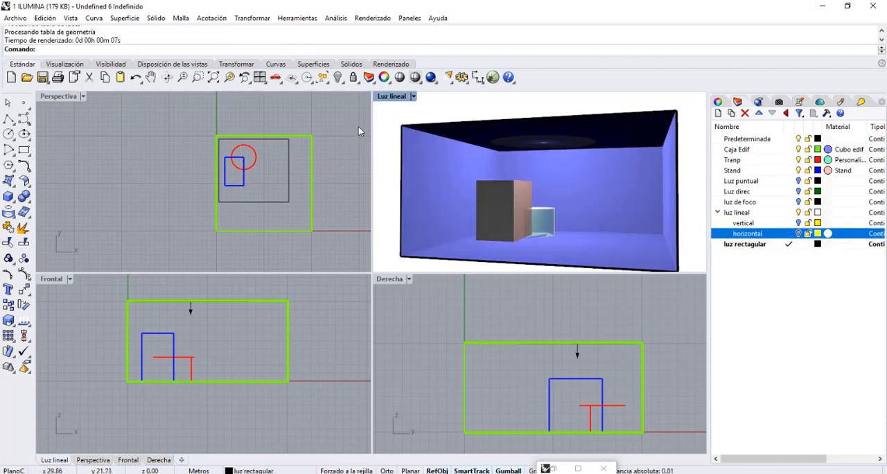
Set the Luz lineal viewport to Sombreado display and briefly select the existing rectangular light near the ceiling.
click(414, 96)
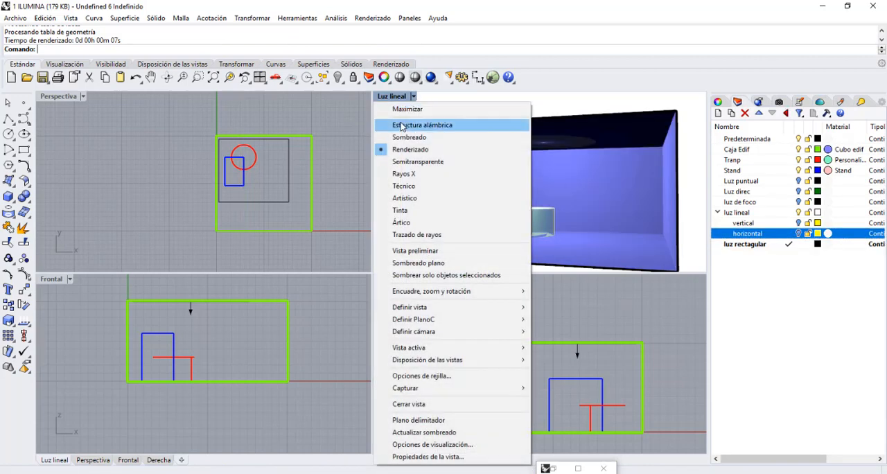
click(402, 136)
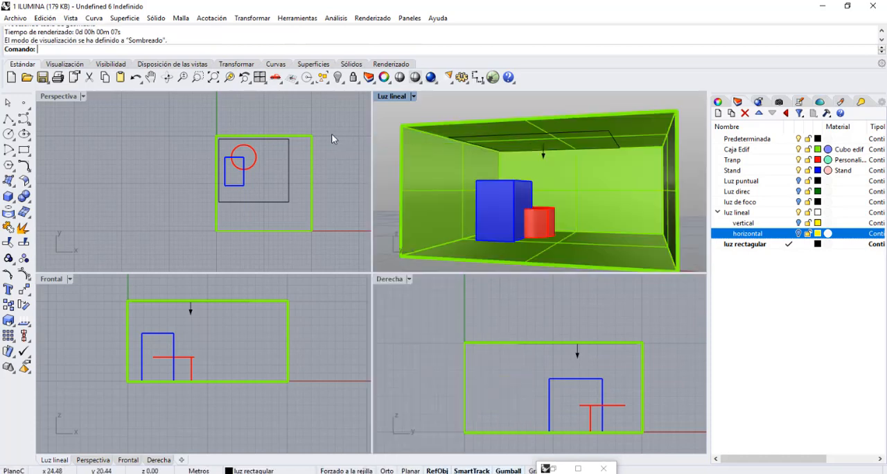
click(289, 154)
click(193, 129)
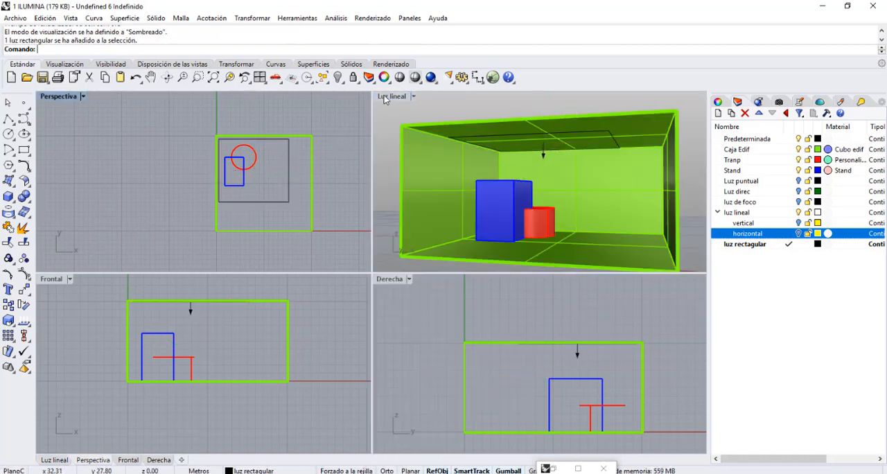
Draw a slightly rotated rectangular light, about 12 by 18.5 m, outside the room in the Perspectiva view.
click(447, 78)
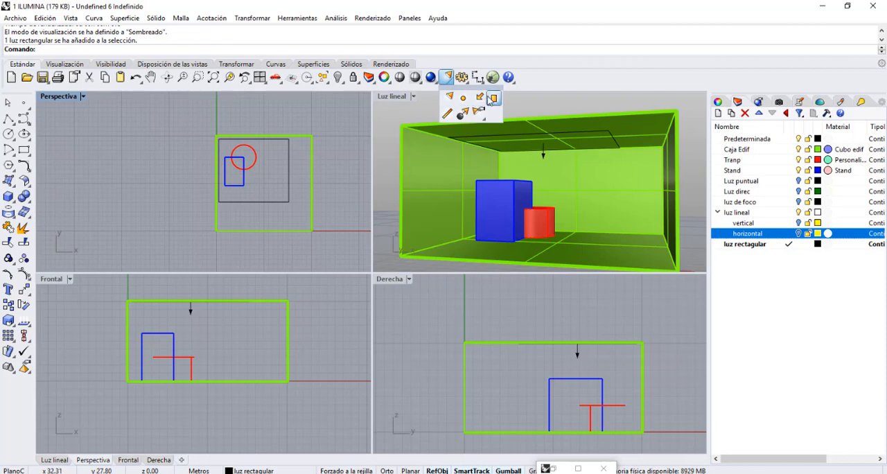
click(493, 97)
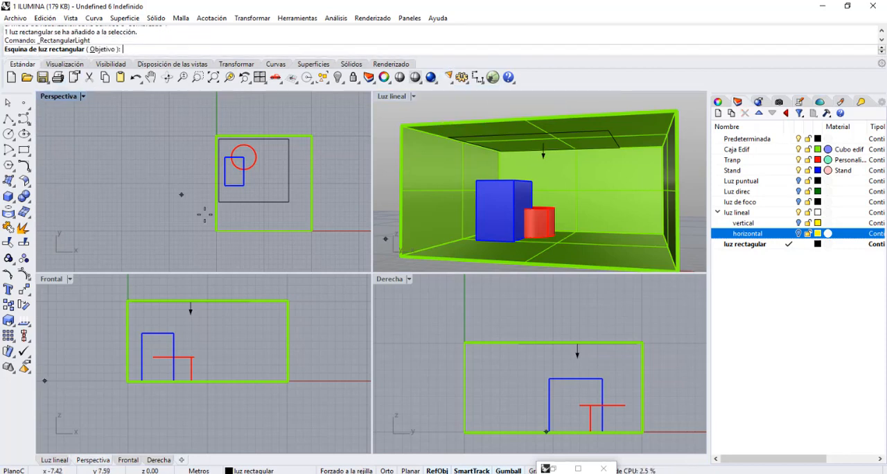
click(115, 199)
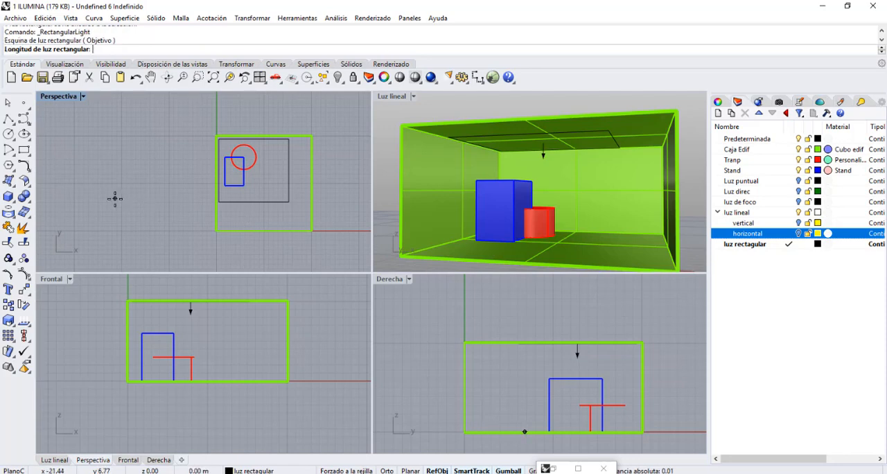
click(173, 207)
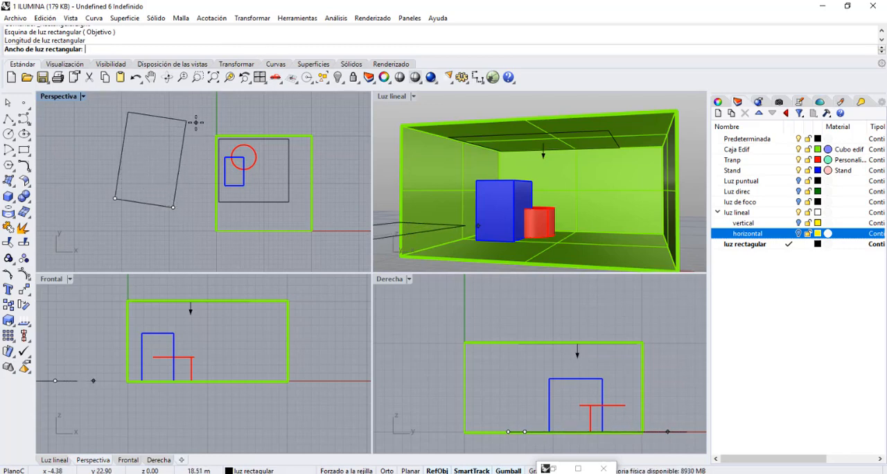
click(196, 121)
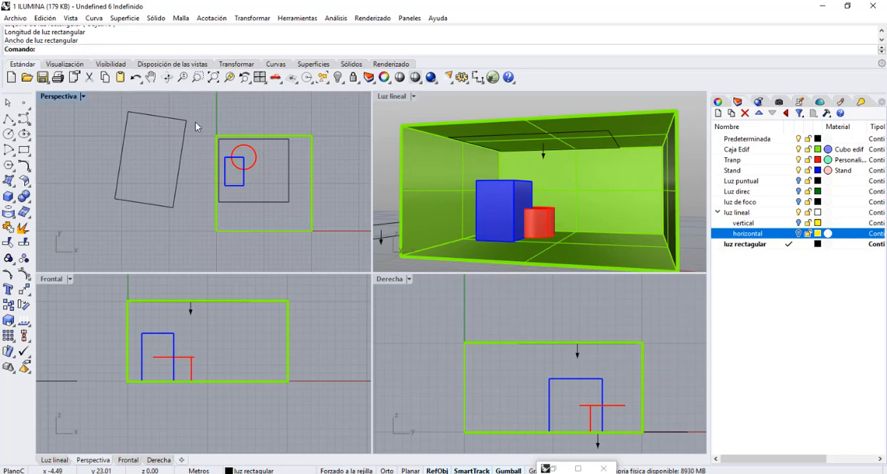
Select the new rectangular light in the Frontal view and move it slightly away from the room along X.
click(166, 125)
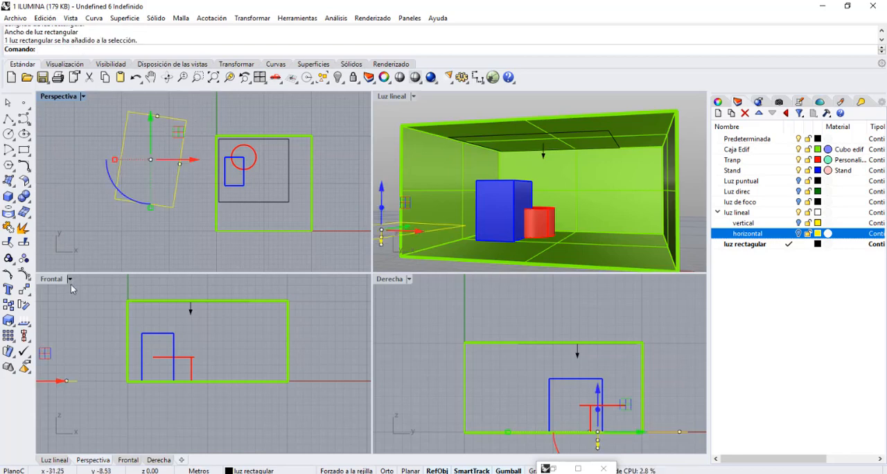
click(151, 77)
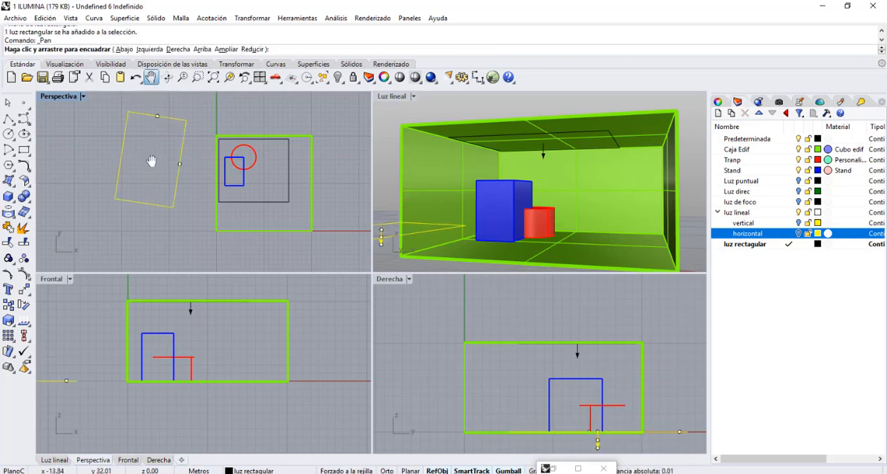
drag(111, 290, 225, 281)
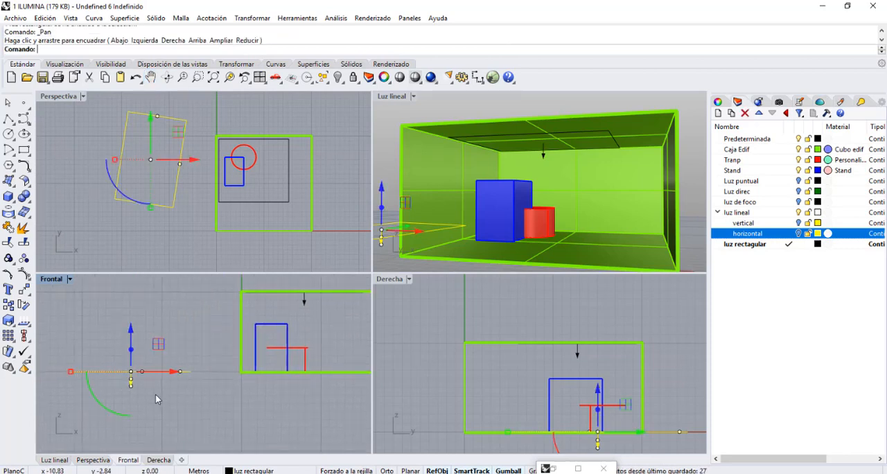
key(Escape)
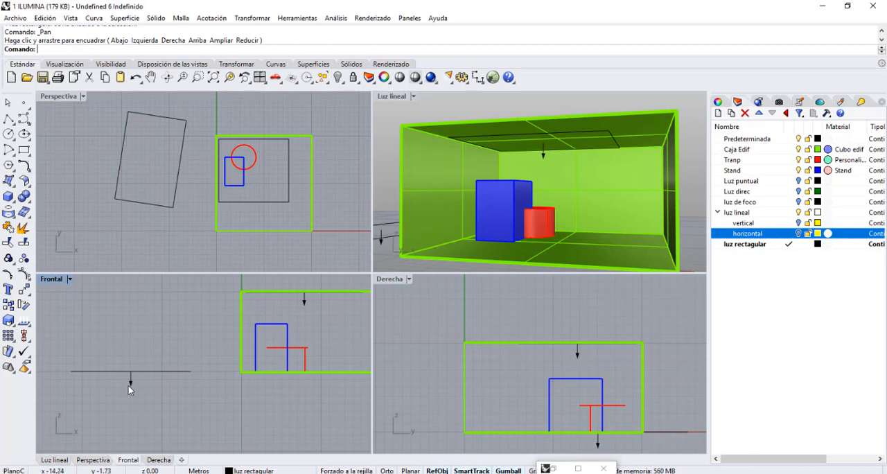
click(128, 386)
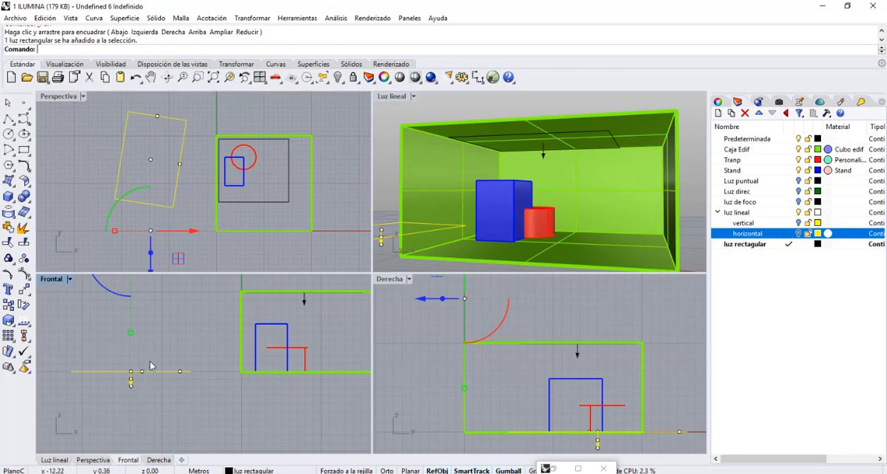
scroll(159, 342, down, 5)
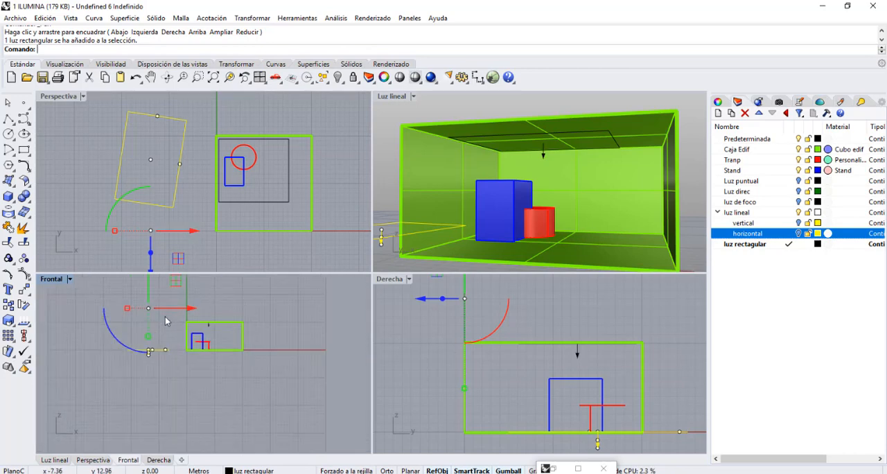
drag(171, 287, 161, 287)
click(97, 323)
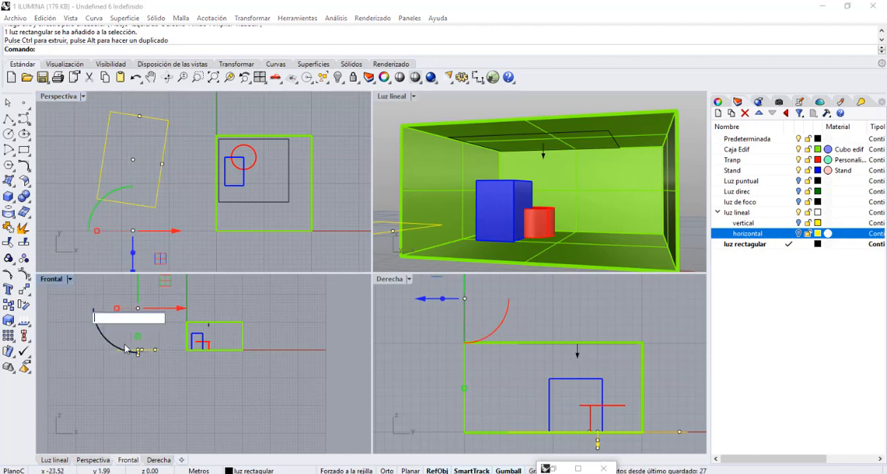
Examine the new rectangular light's direction arrow in the Frontal view, picking the target point at its tip and reselecting the light.
scroll(125, 337, up, 10)
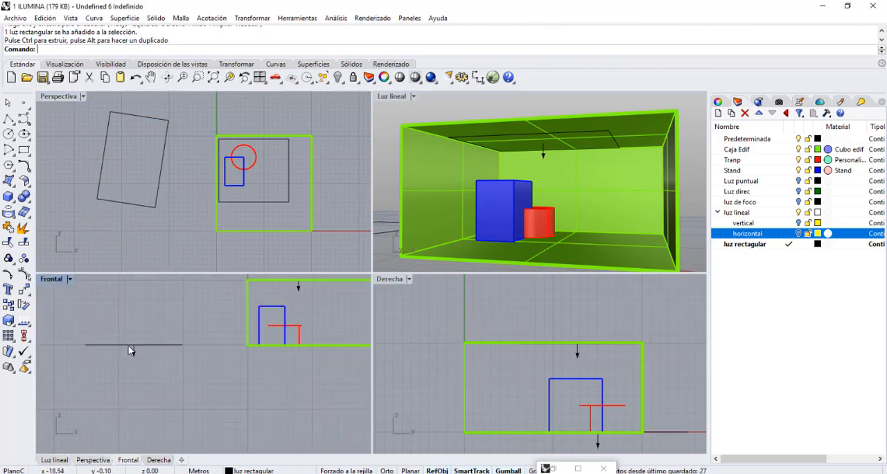
click(145, 365)
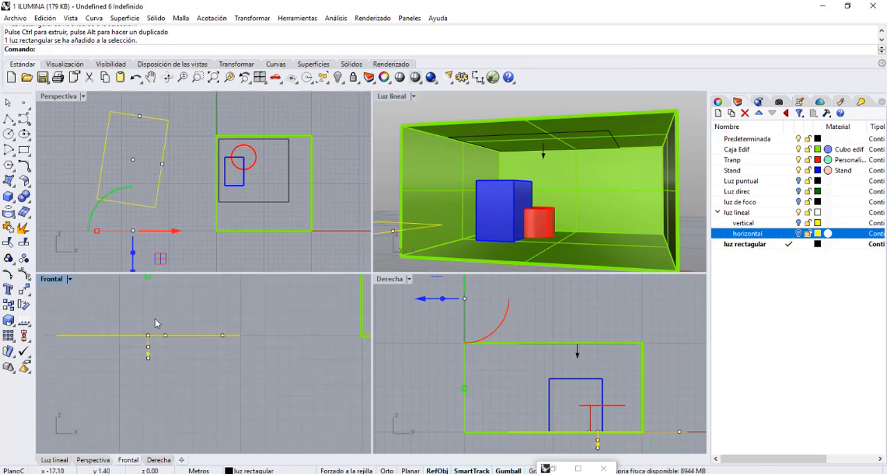
scroll(142, 360, up, 4)
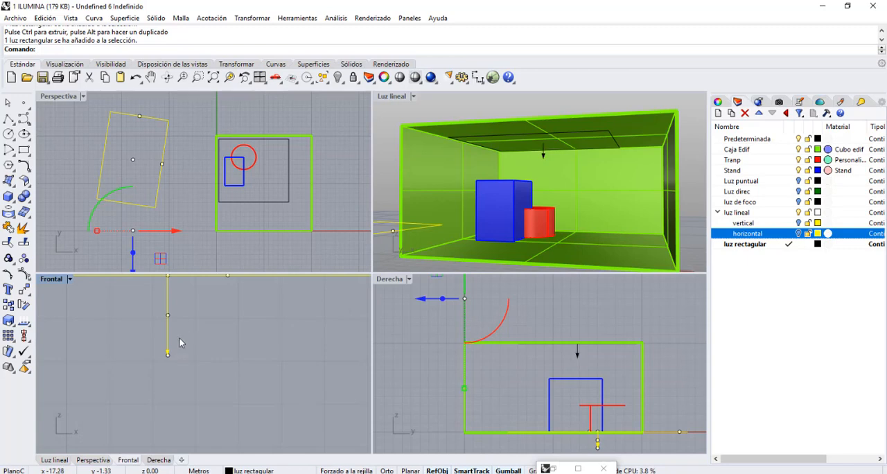
click(169, 355)
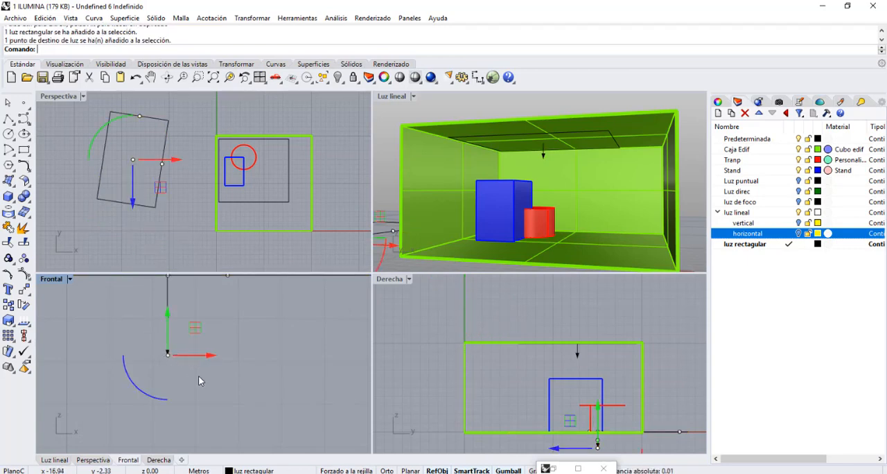
click(173, 344)
click(169, 322)
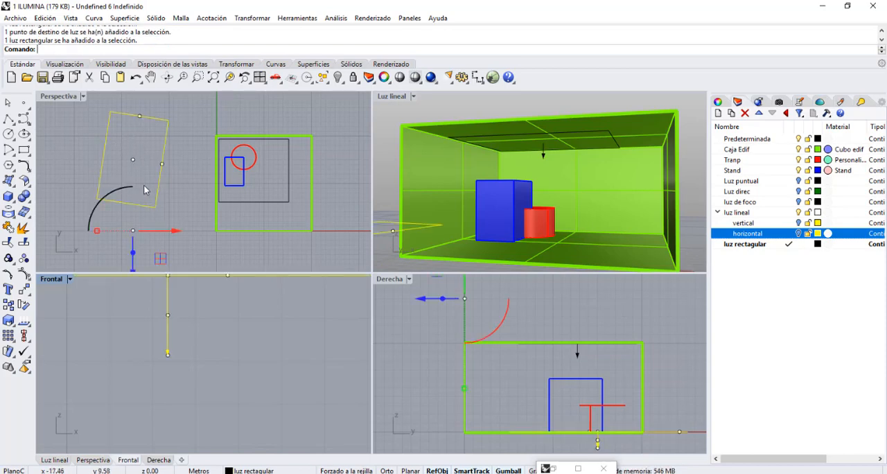
Widen and lengthen the new rectangular light slightly using its side and end control points, and deselect it.
click(163, 165)
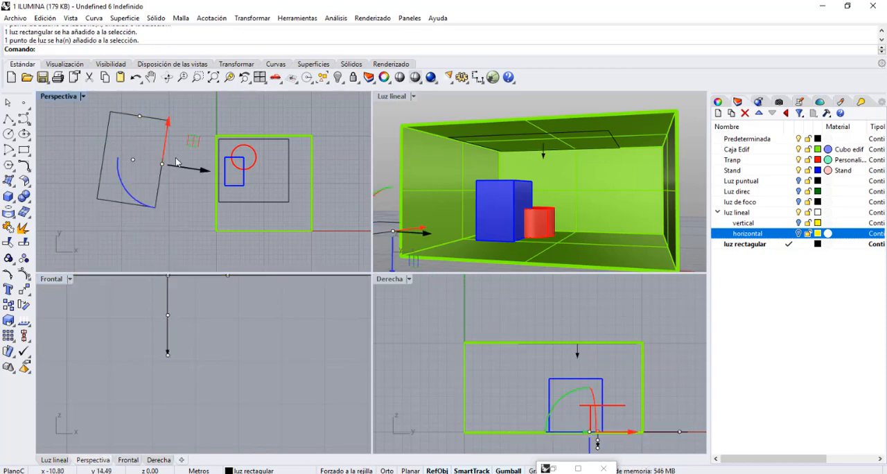
drag(174, 168, 179, 171)
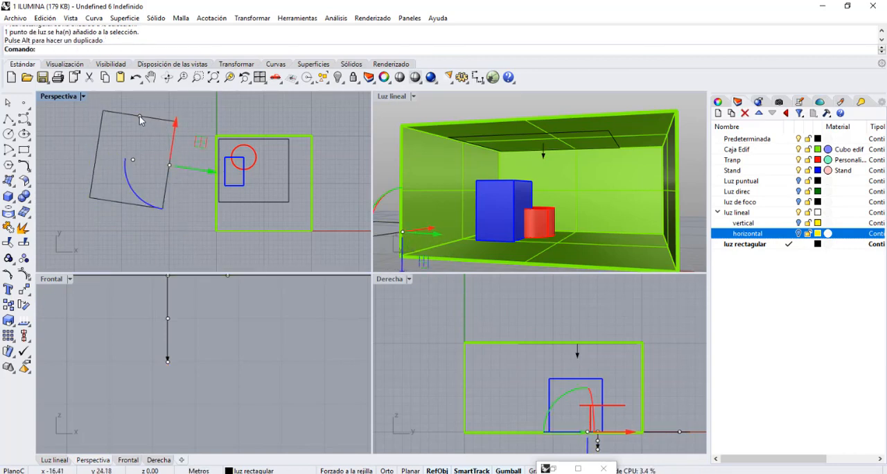
click(140, 116)
right_drag(144, 151, 141, 170)
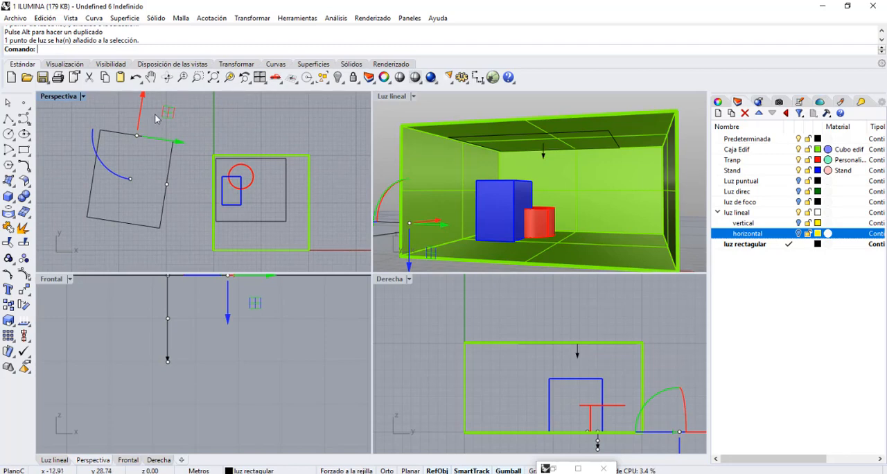
drag(147, 118, 149, 122)
click(108, 244)
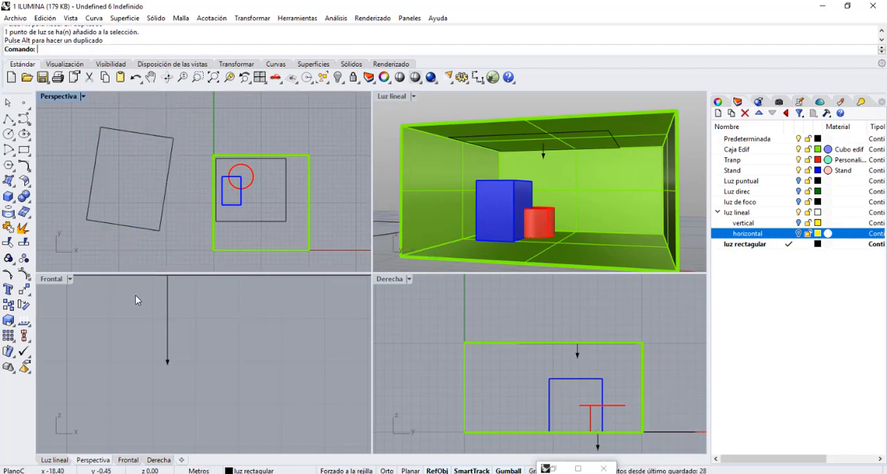
Move the outer rectangular light by its dolly point, first in the Frontal view and again along Y in the Perspectiva view.
click(169, 321)
click(168, 321)
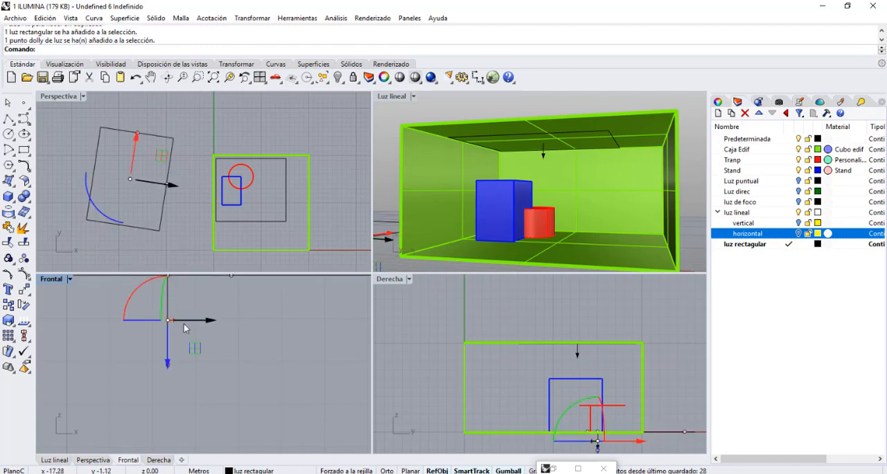
drag(196, 355, 223, 351)
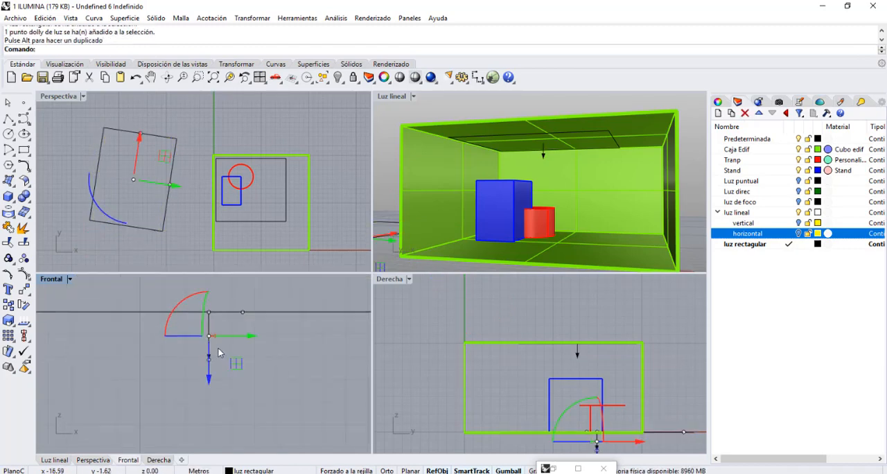
click(166, 158)
drag(166, 158, 161, 132)
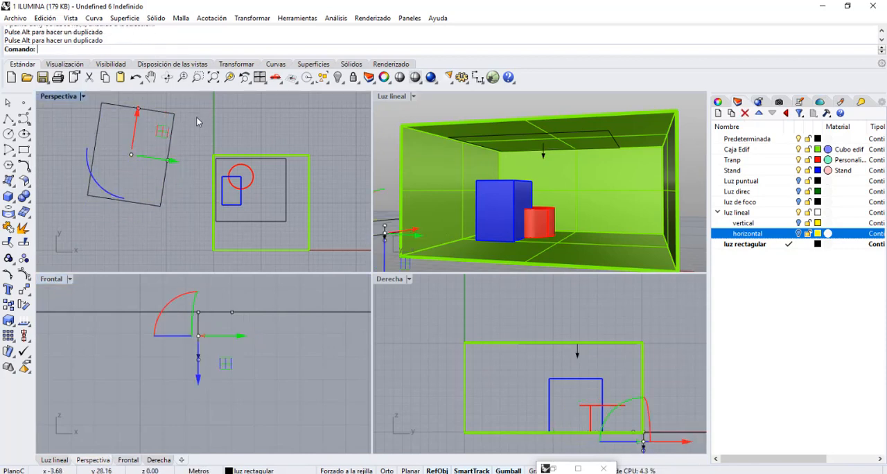
Select the rectangular light outside the room in the Perspectiva view and delete it.
text(x)
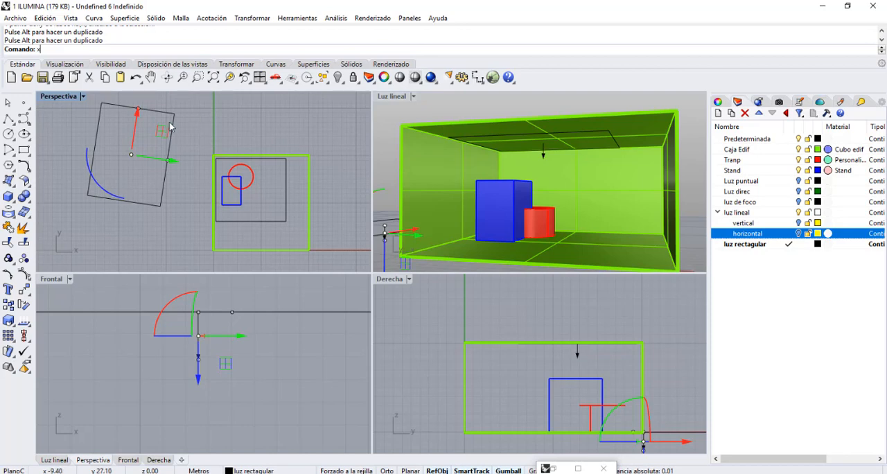
key(BackSpace)
click(171, 123)
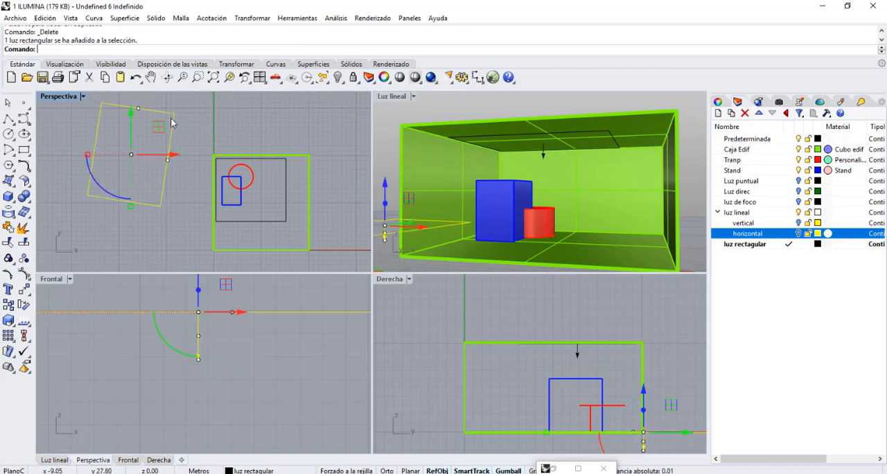
key(Delete)
Select the ceiling rectangular light, show the lighting notes, set the Luz lineal view to Renderizado display, and deselect the light.
scroll(257, 195, up, 2)
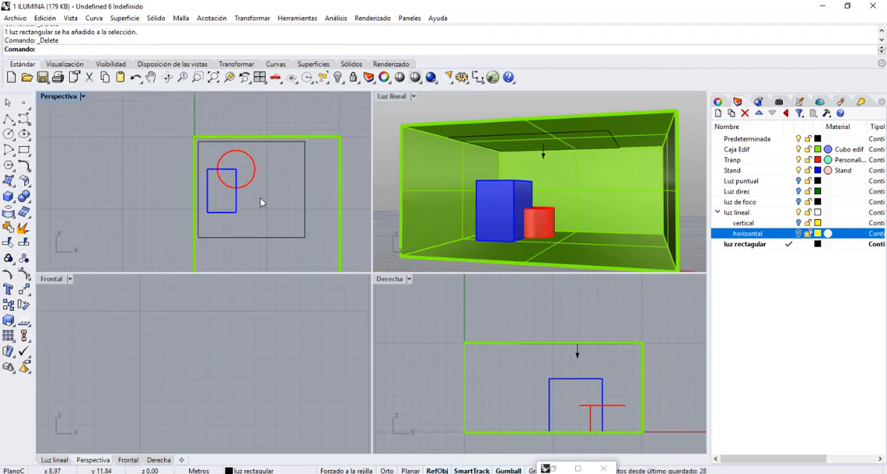
click(278, 238)
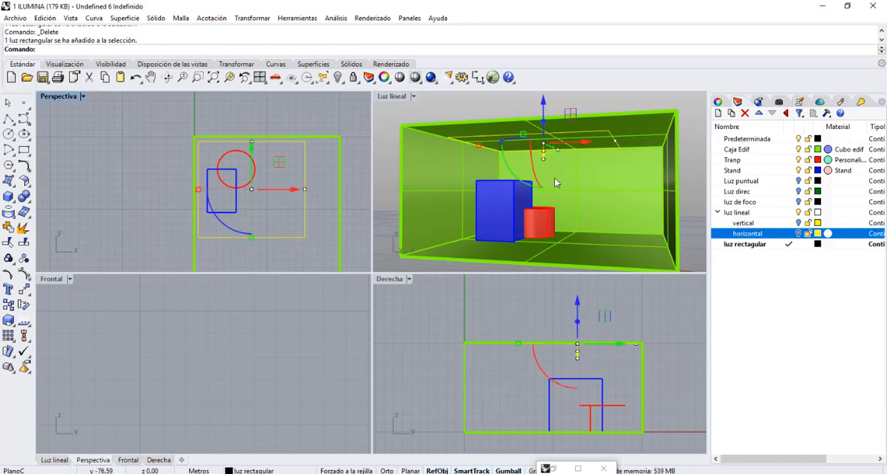
click(800, 102)
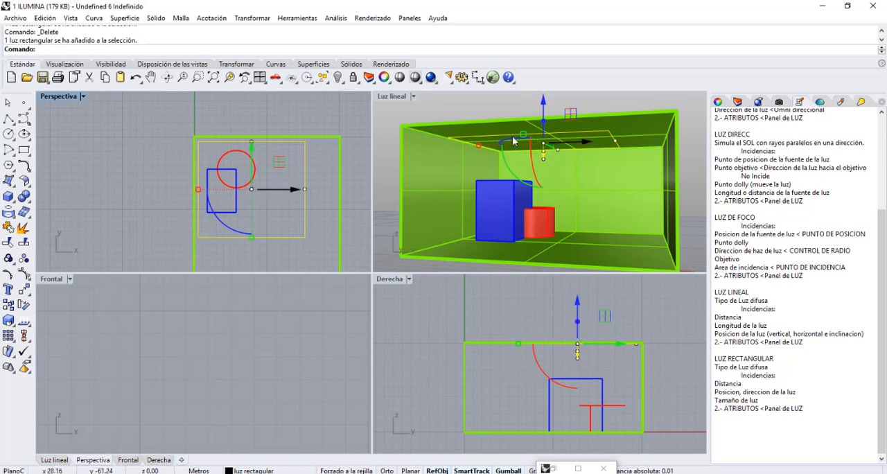
click(414, 97)
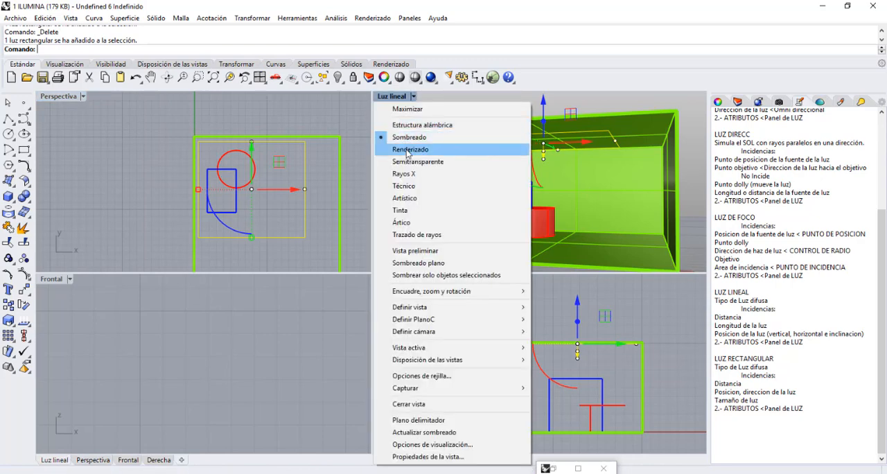
click(407, 148)
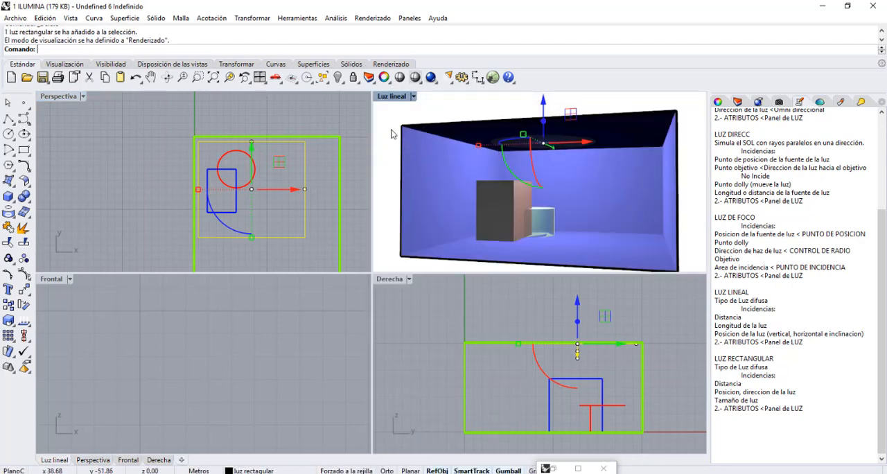
click(353, 227)
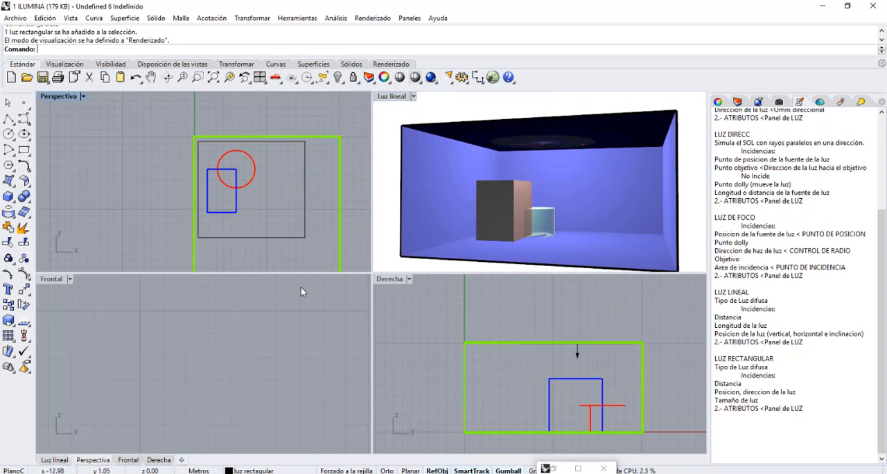
Lower the ceiling rectangular light by its dolly point in the Frontal view to just above the blue box.
right_drag(301, 287, 249, 308)
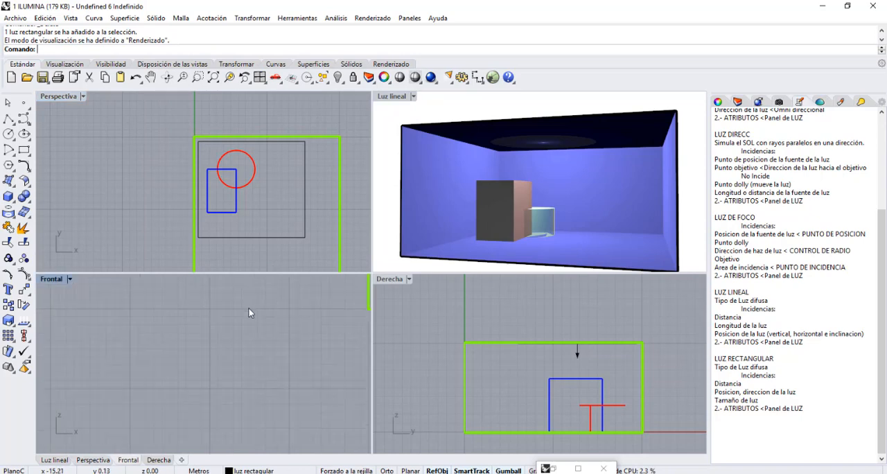
click(213, 77)
click(171, 297)
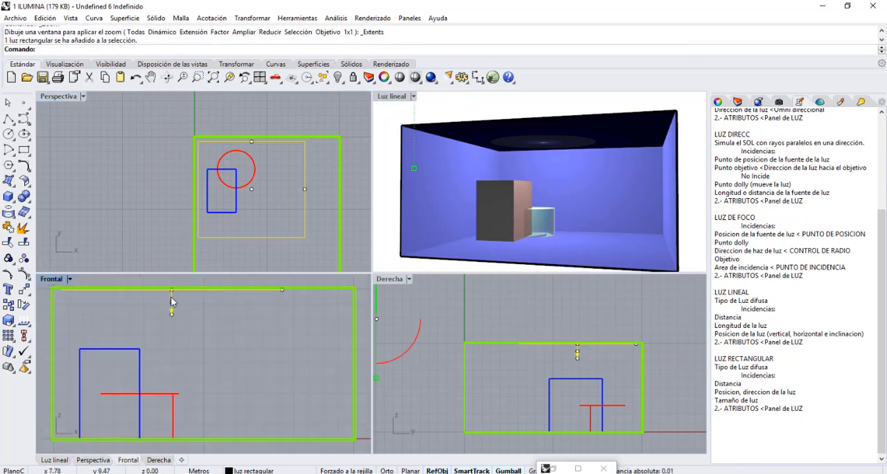
scroll(172, 299, down, 10)
right_drag(191, 310, 191, 337)
scroll(174, 343, up, 4)
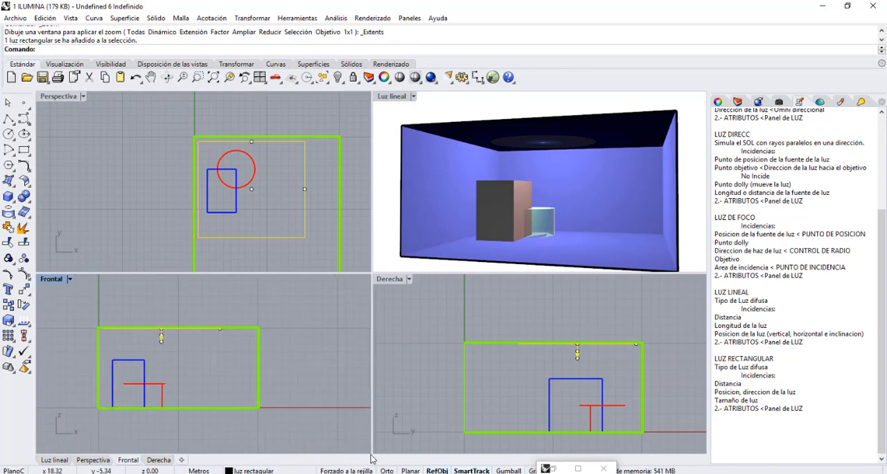
scroll(143, 345, down, 5)
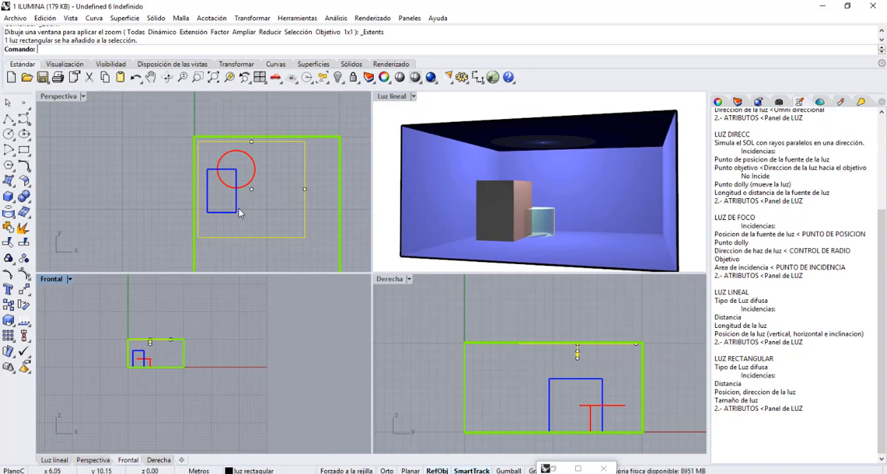
scroll(273, 197, down, 15)
scroll(279, 201, up, 7)
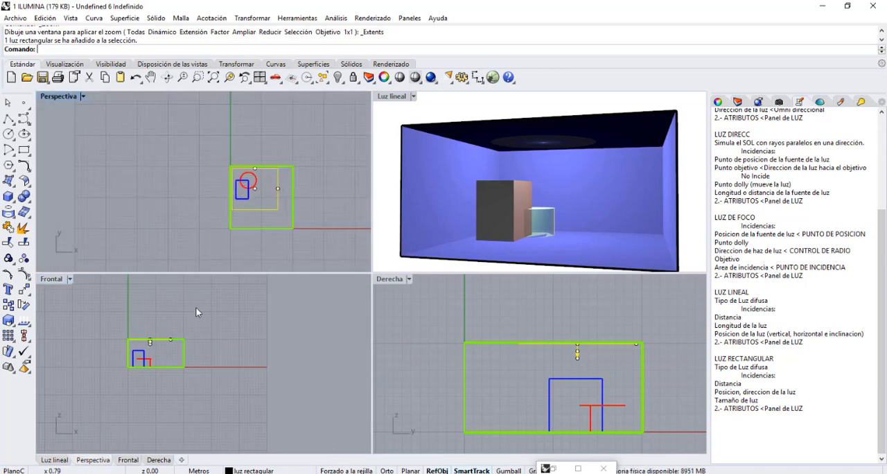
scroll(154, 346, up, 5)
click(147, 327)
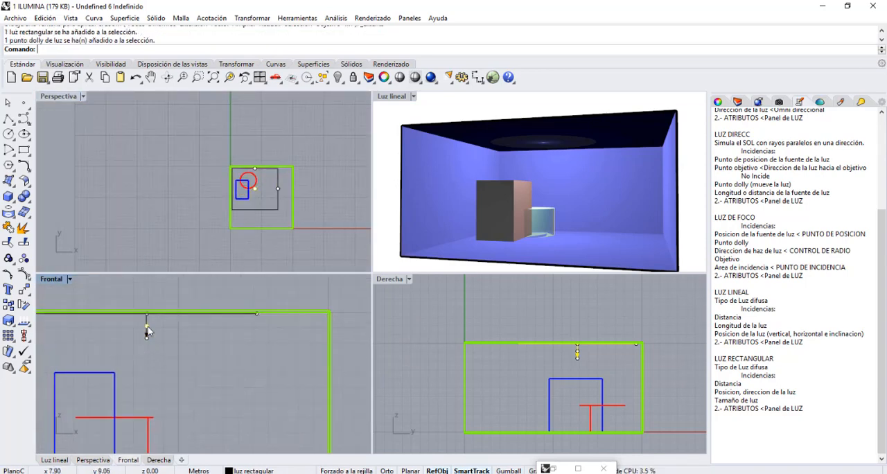
drag(148, 326, 144, 368)
Render the Luz lineal view with the lowered rectangular light and minimize the render window.
click(397, 100)
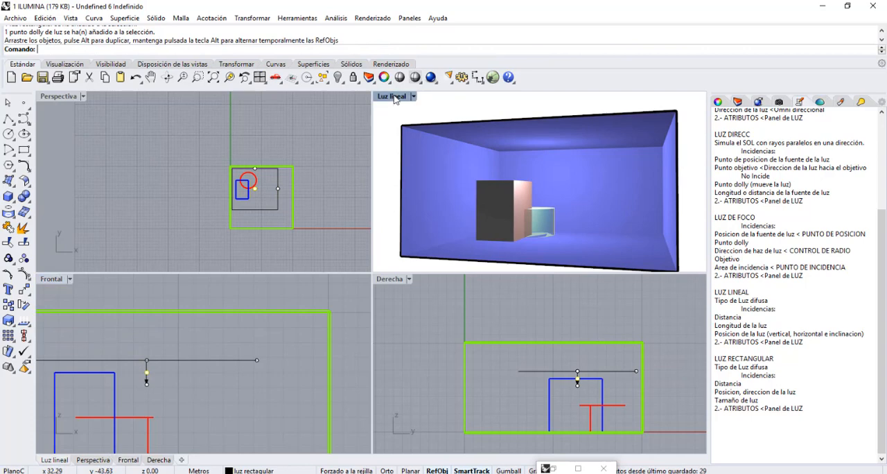
click(431, 78)
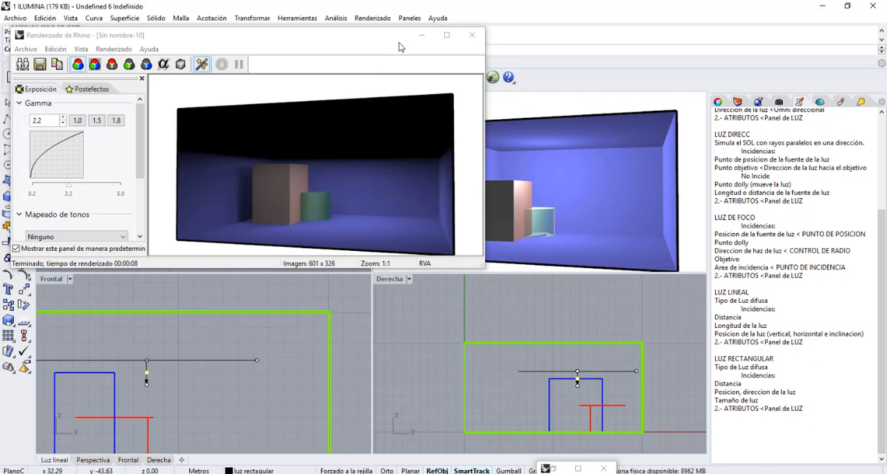
click(421, 34)
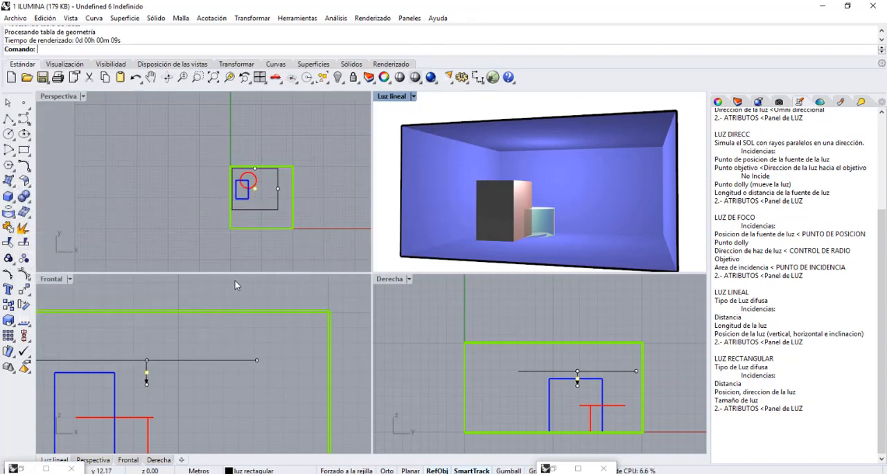
Enable the gumball, undo the first rotation, and tilt the rectangular light in the Derecha view so it slopes down along Y.
scroll(285, 280, down, 3)
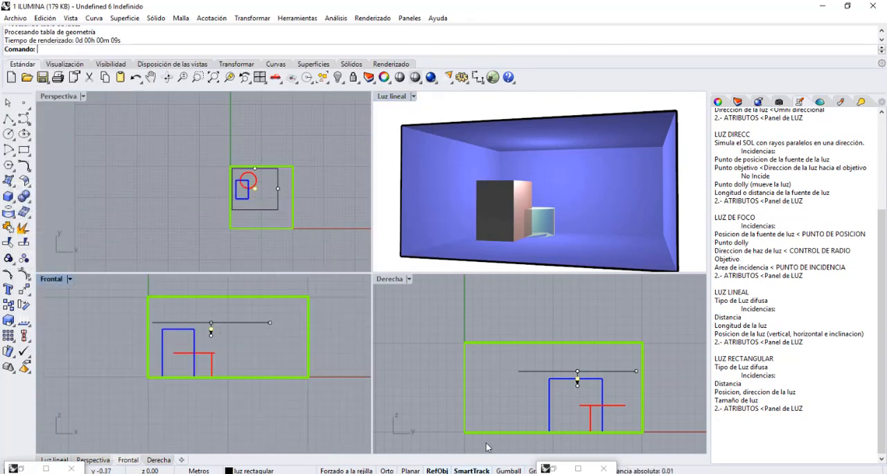
click(508, 471)
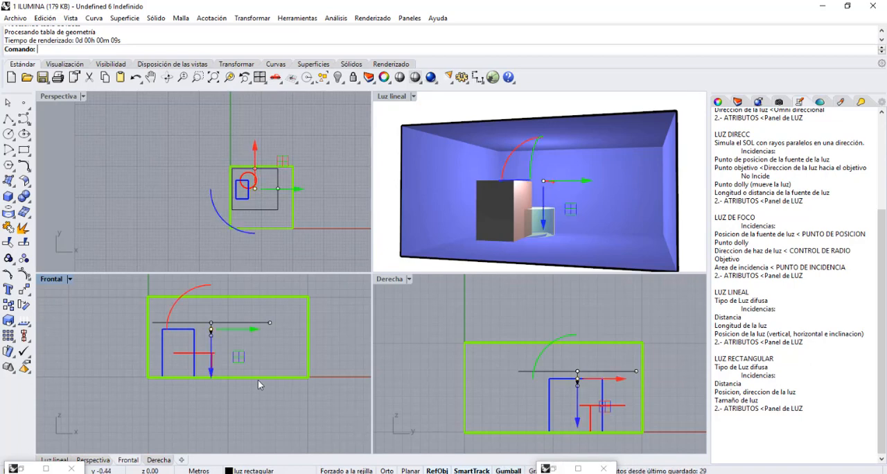
key(ctrl+z)
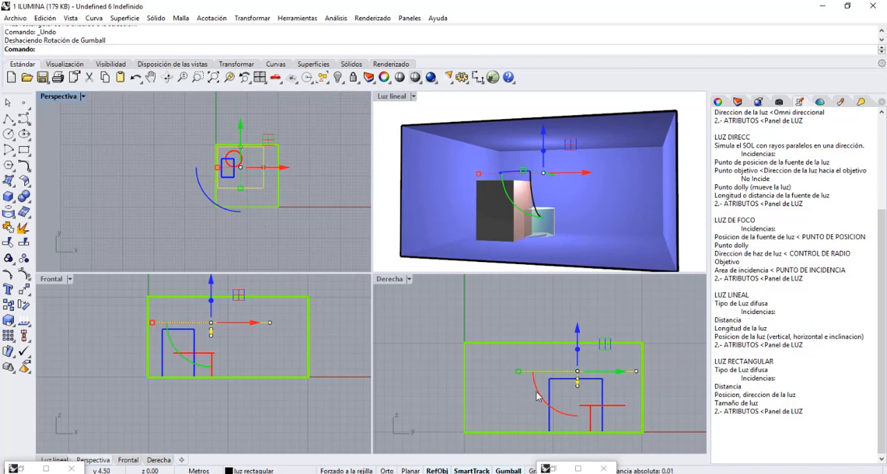
drag(536, 390, 578, 427)
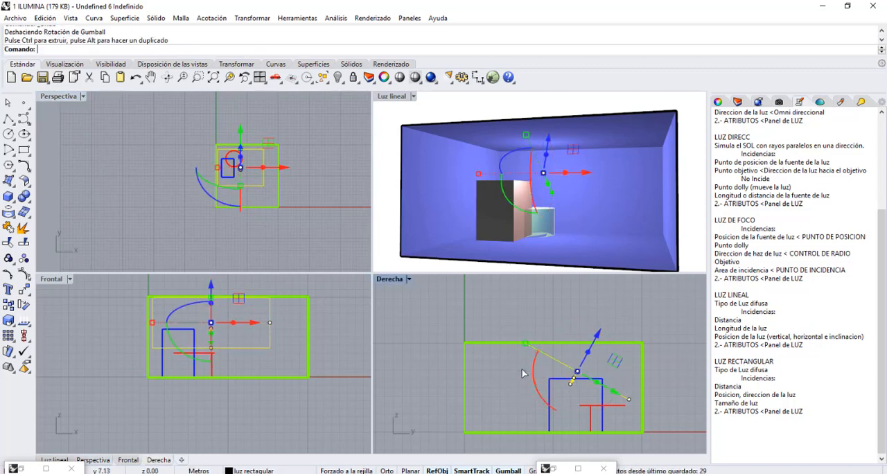
Render the Luz lineal view with the tilted rectangular light and minimize the render window.
click(404, 99)
click(431, 77)
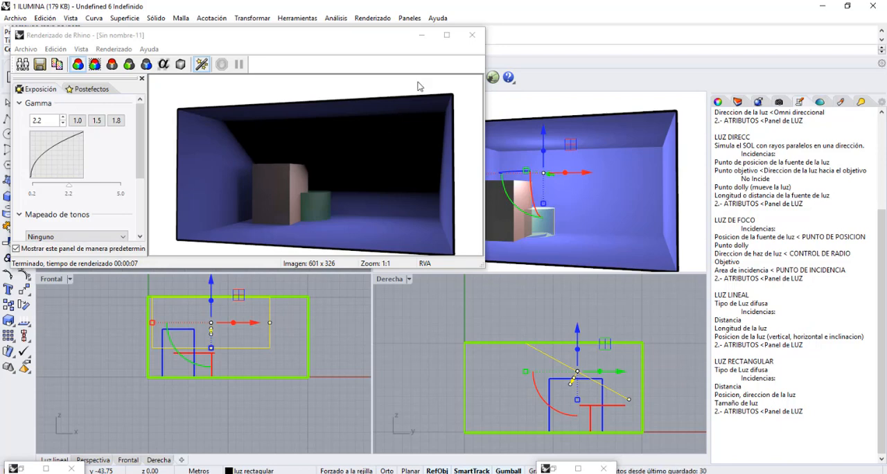
click(421, 35)
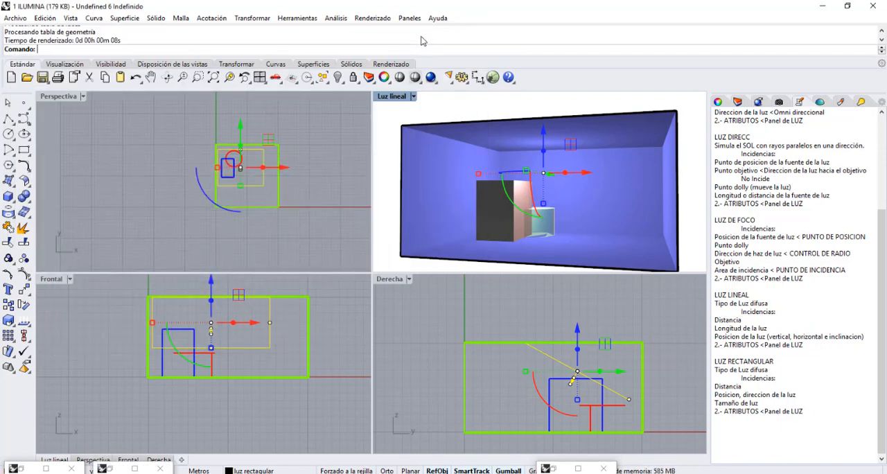
Undo the last rotation of the rectangular light and reselect the light in the Frontal view.
click(302, 106)
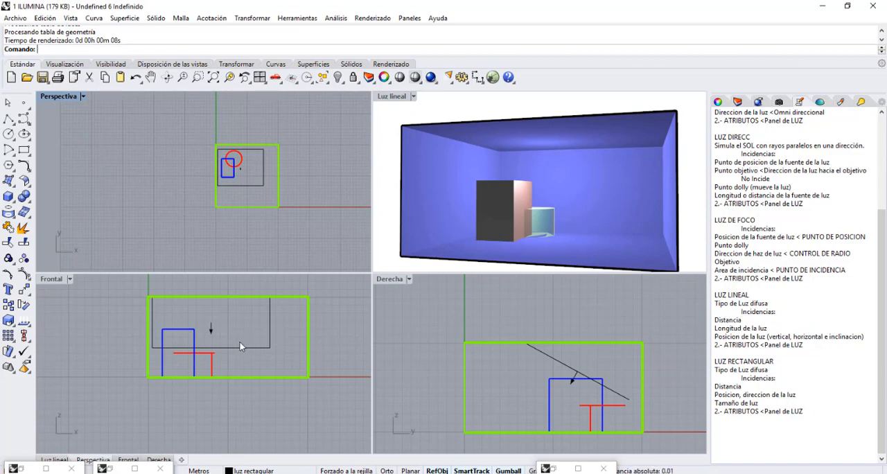
key(ctrl+z)
click(240, 320)
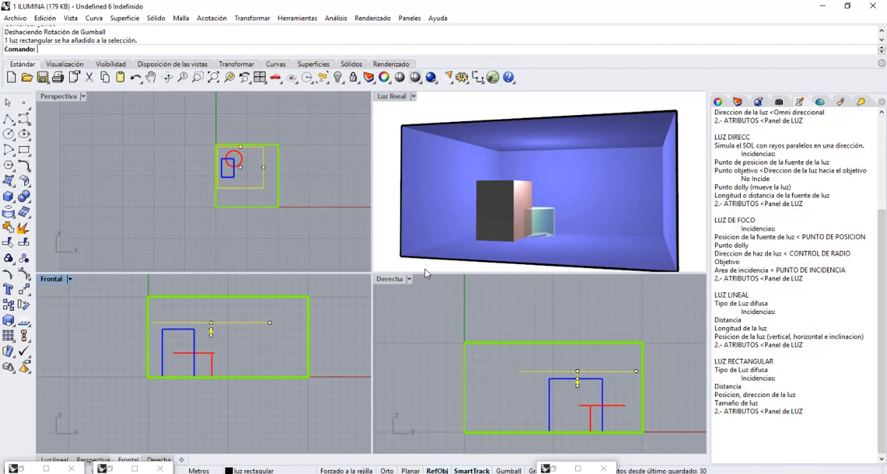
Enlarge the rectangular light past the room's edges in the Perspectiva view by moving its width and length control points outward.
scroll(291, 165, up, 8)
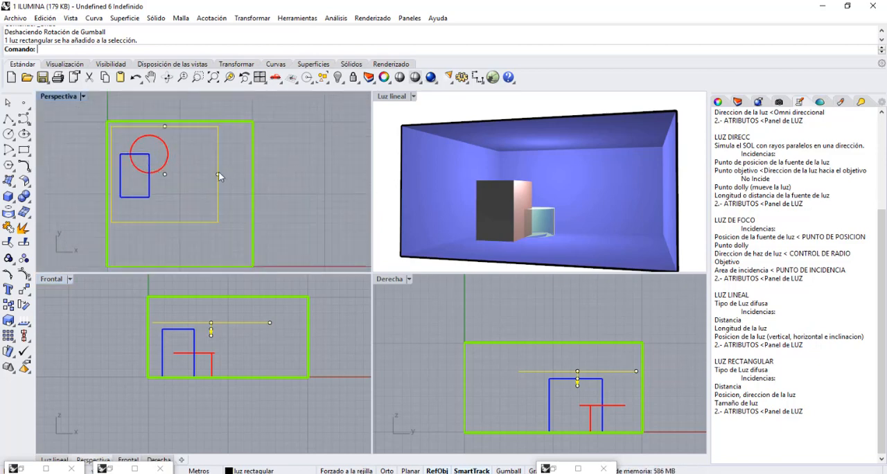
click(218, 176)
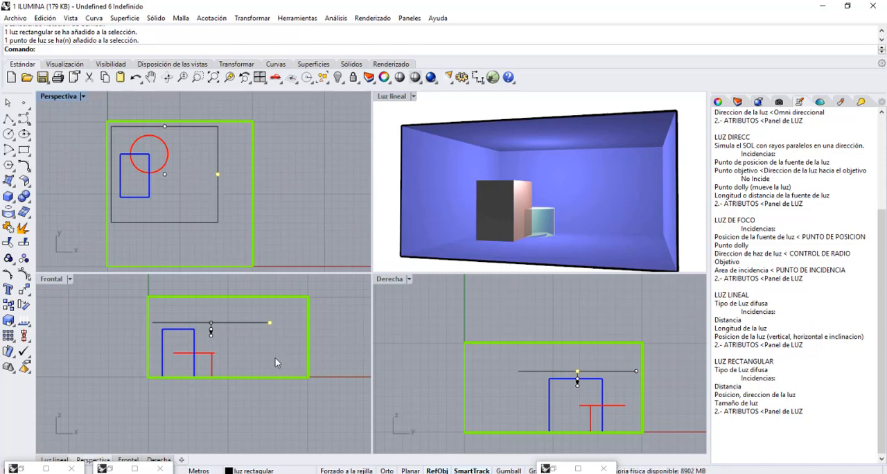
click(508, 471)
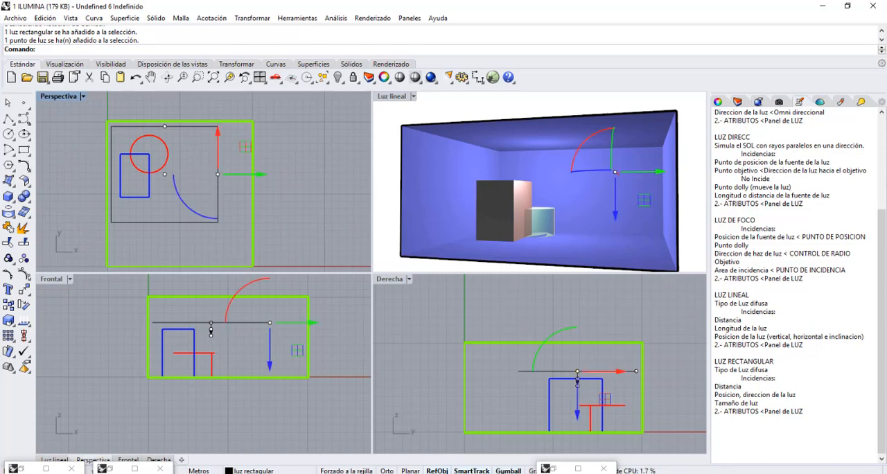
drag(245, 145, 271, 144)
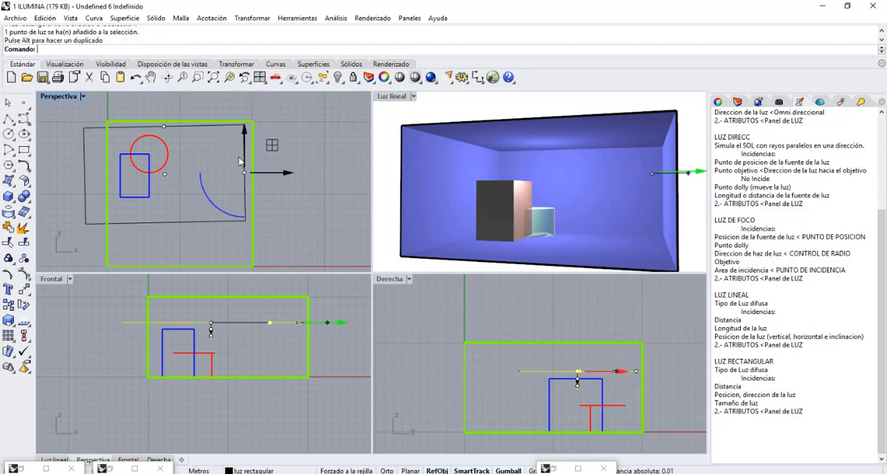
click(165, 128)
scroll(167, 133, down, 4)
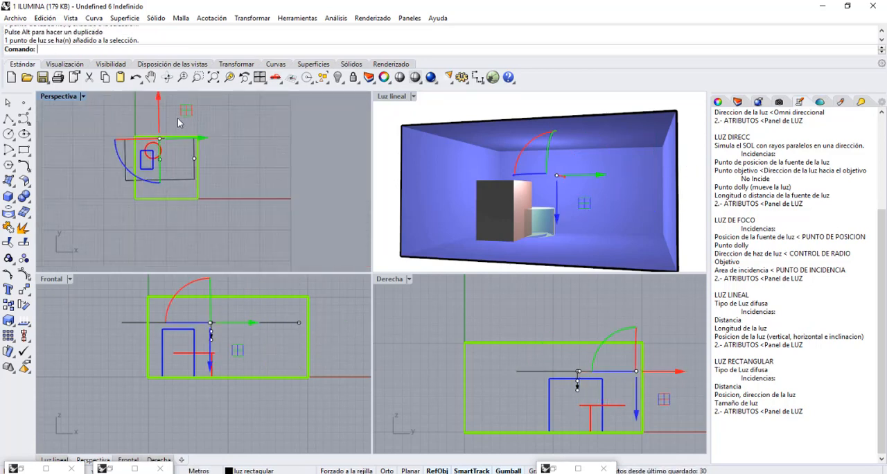
drag(186, 114, 183, 108)
click(214, 163)
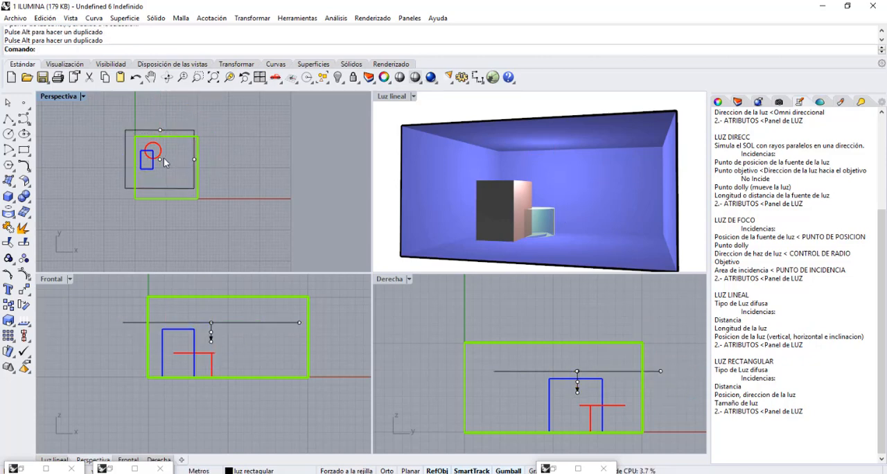
Restore the saved view "rectangular" in the Luz lineal viewport, render it with the enlarged light, and minimize the render window.
click(393, 98)
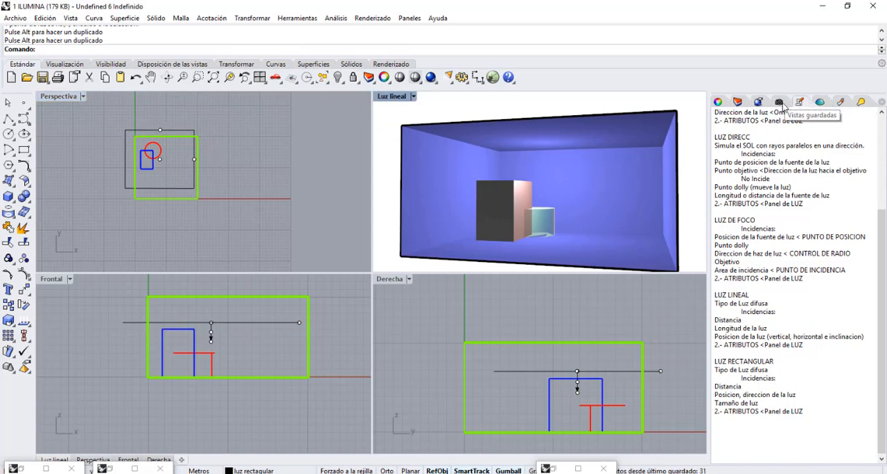
click(780, 103)
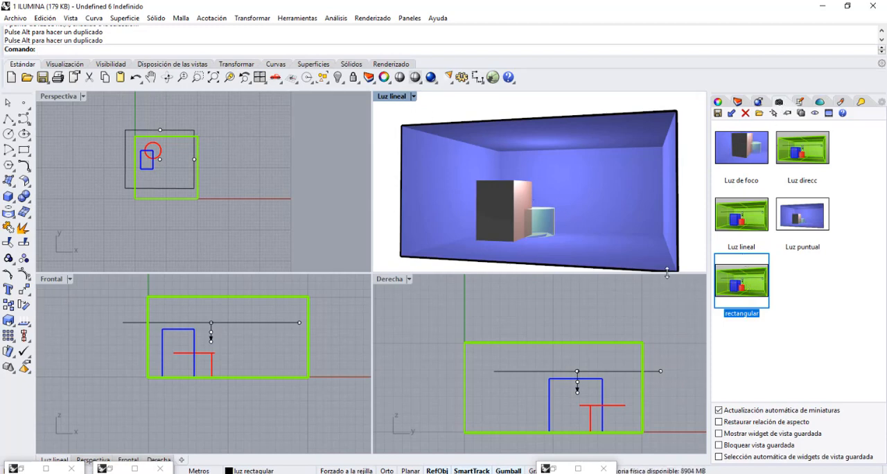
double_click(728, 280)
click(431, 78)
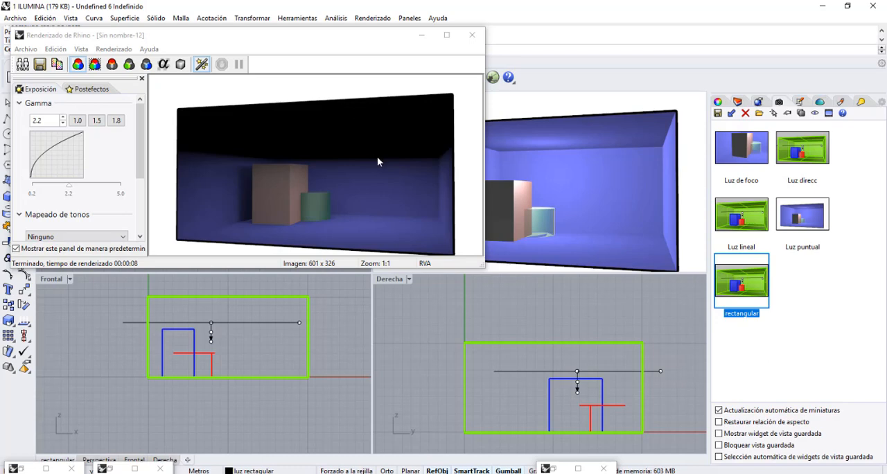
click(423, 35)
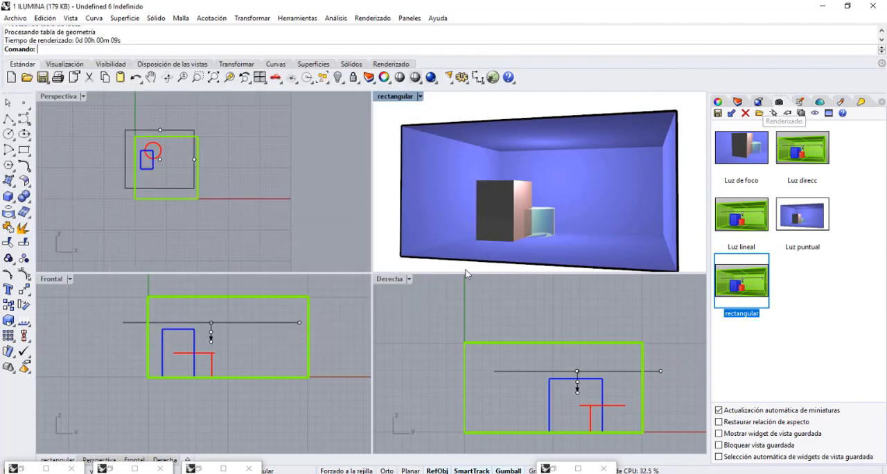